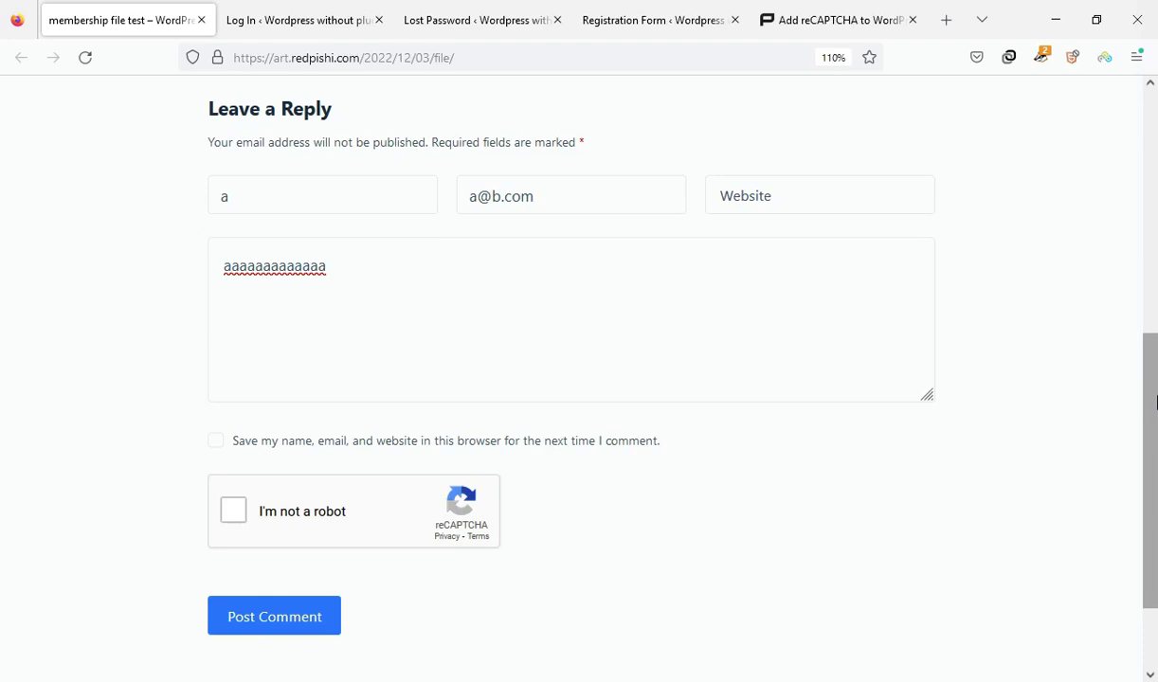
Submit the test comment without the reCAPTCHA to see the error, then go back
drag(386, 360, 217, 316)
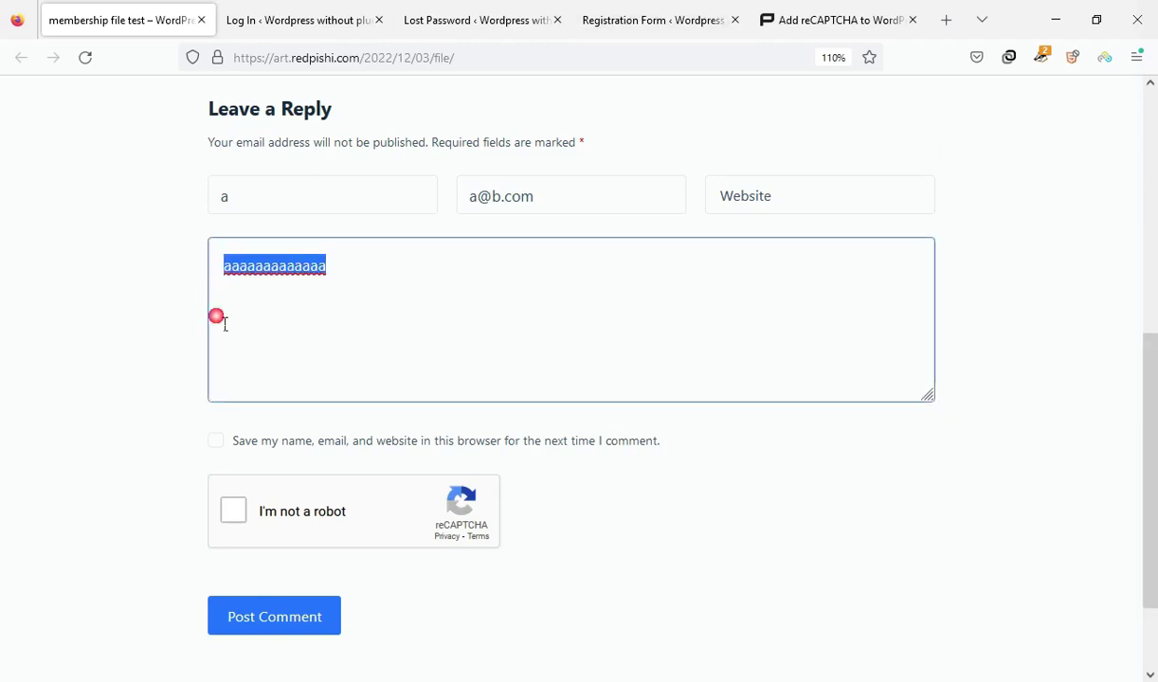
click(333, 336)
click(273, 635)
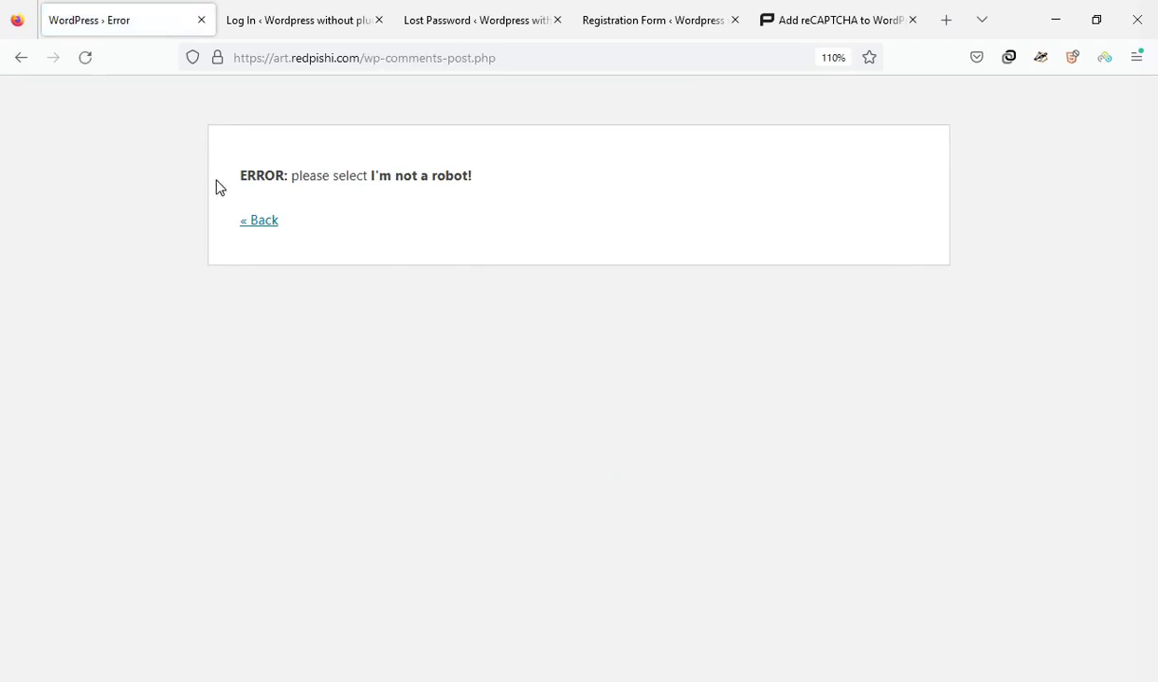
drag(217, 186, 458, 207)
click(458, 206)
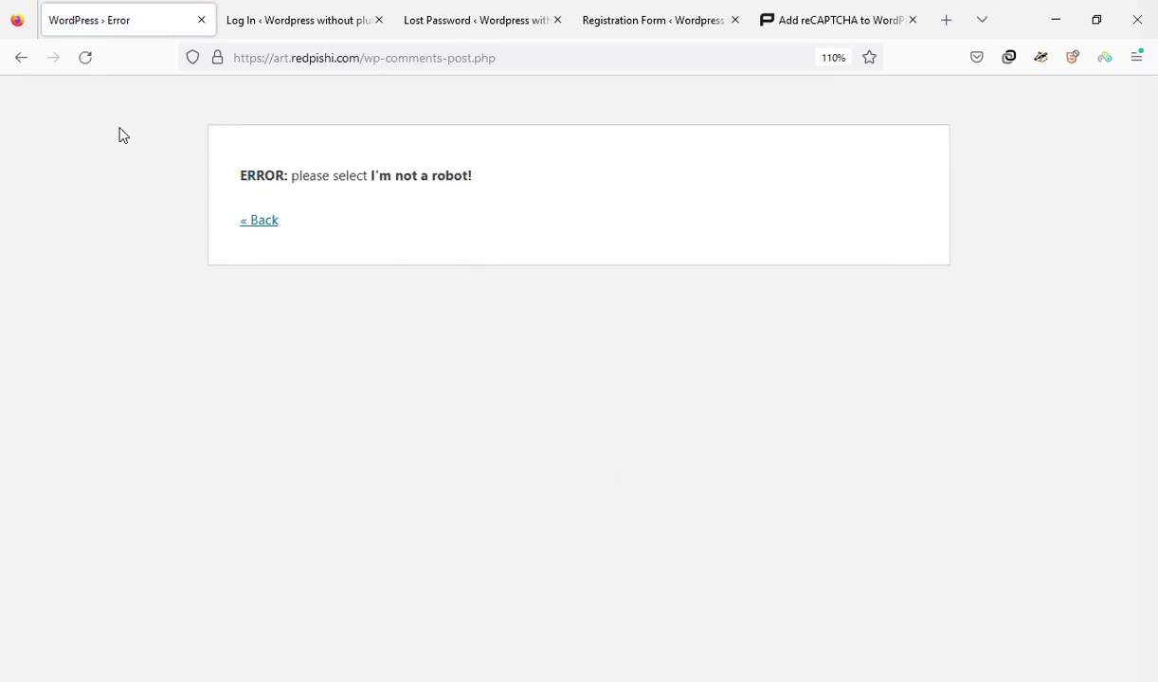
click(273, 221)
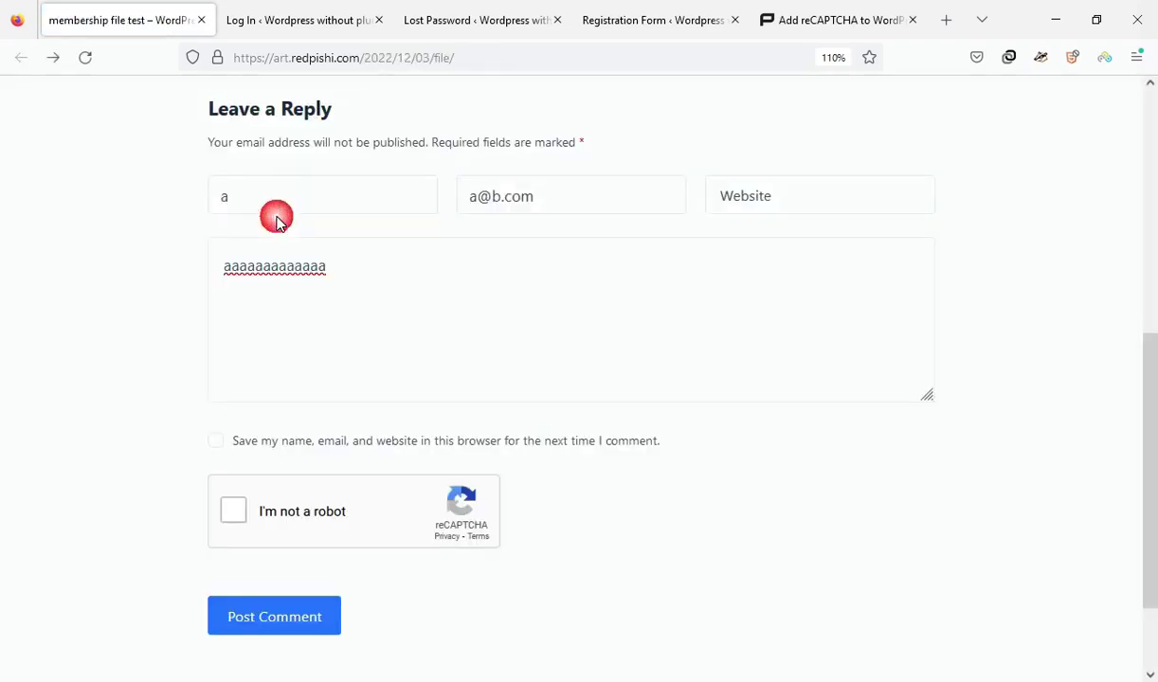
Solve the bicycle-tile reCAPTCHA, post the comment, and switch to the login page
click(244, 517)
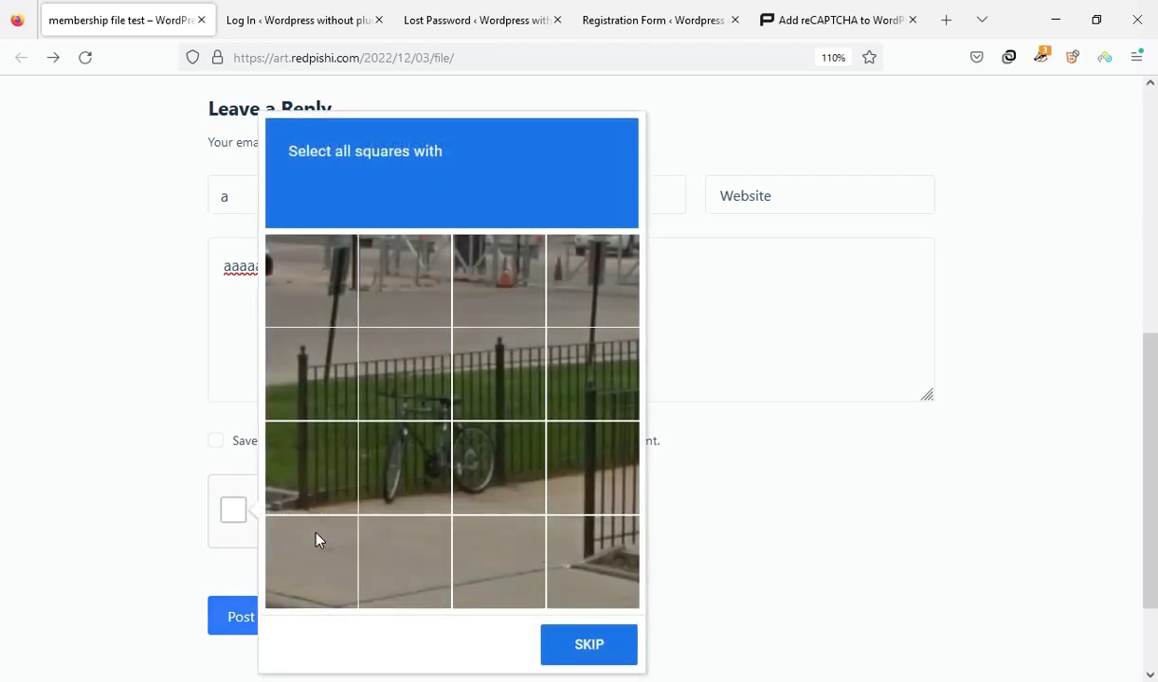
click(464, 461)
click(442, 492)
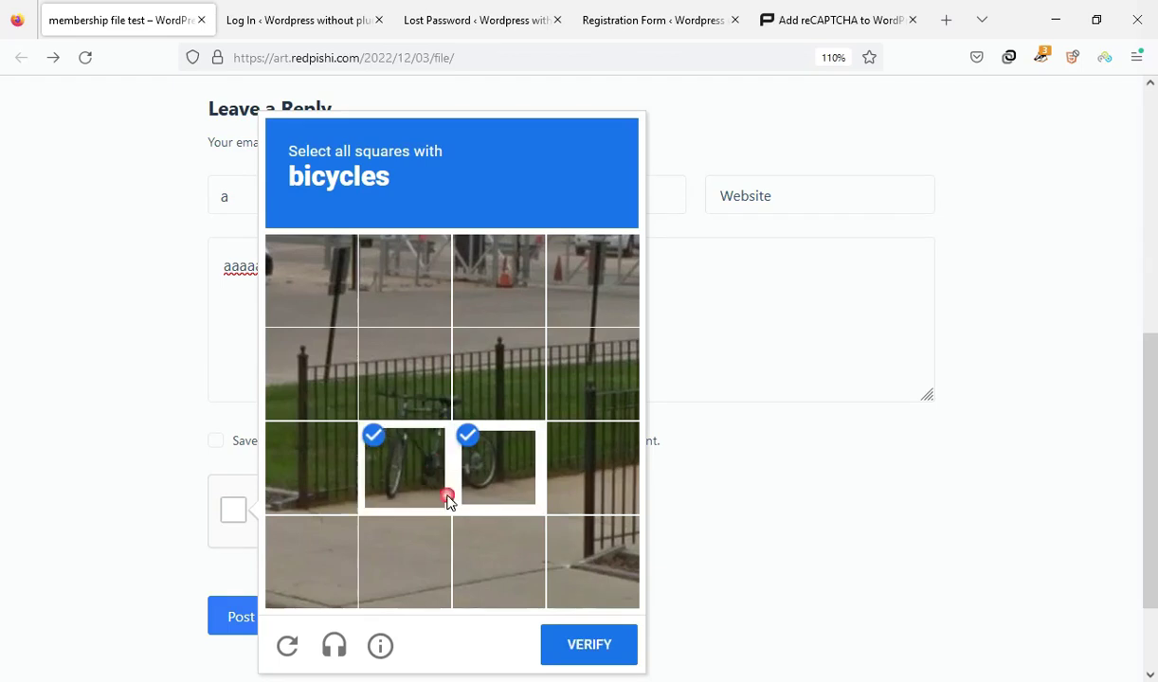
click(580, 647)
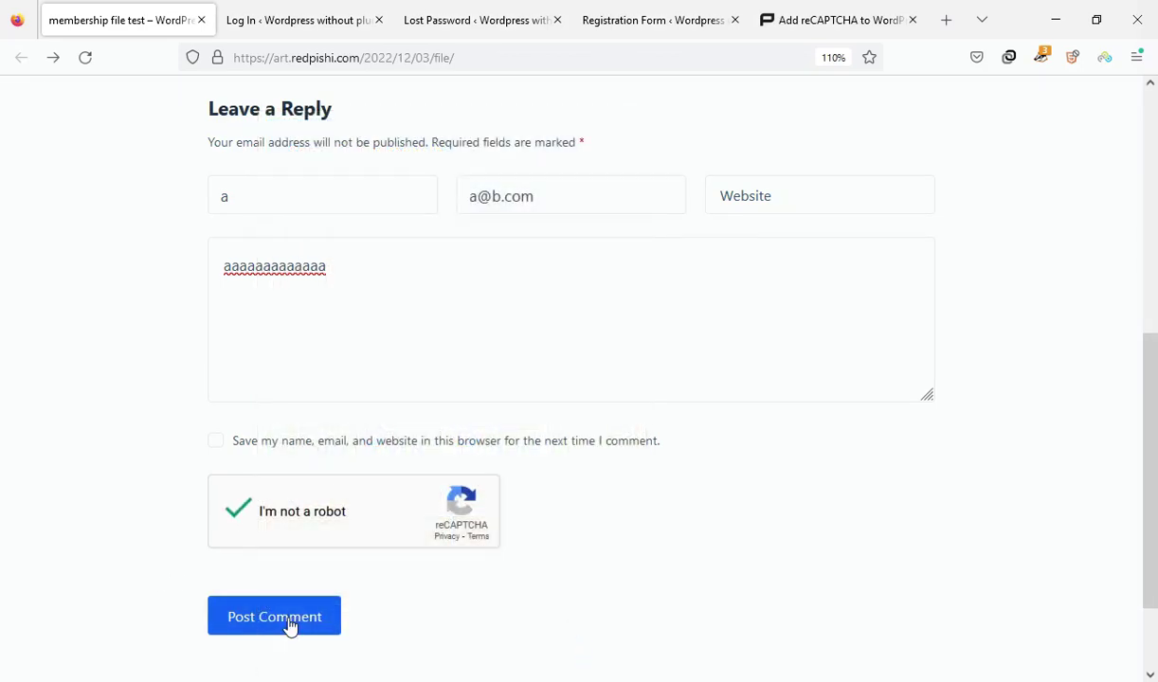
click(290, 624)
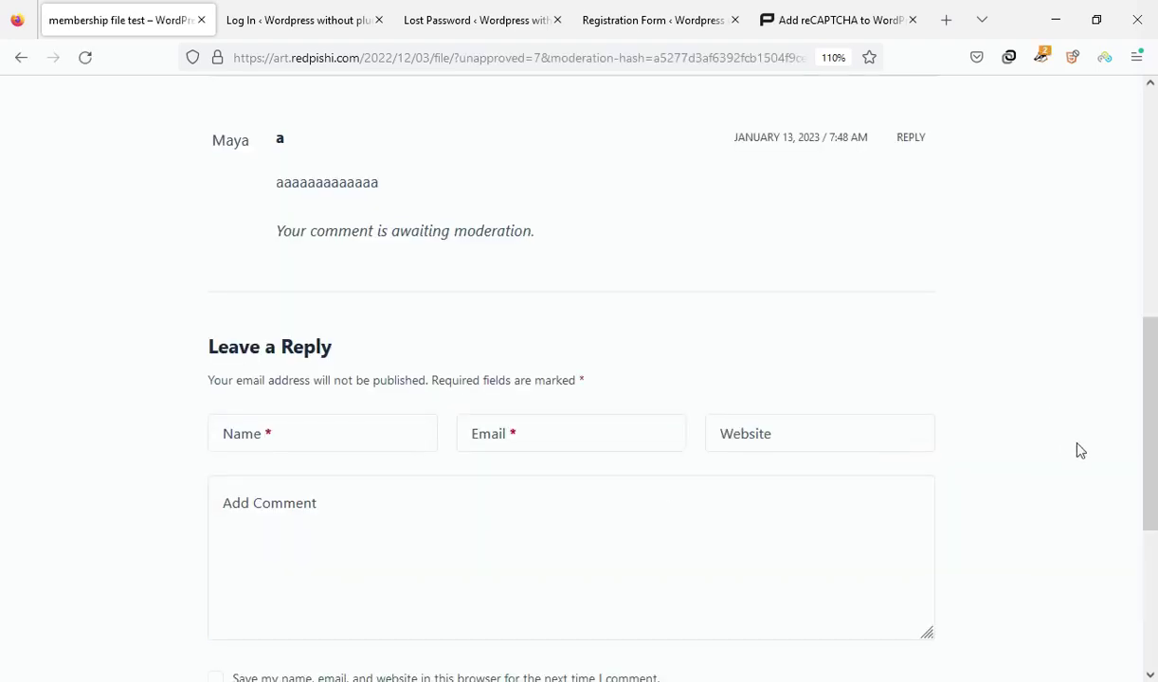
scroll(460, 343, up, 2)
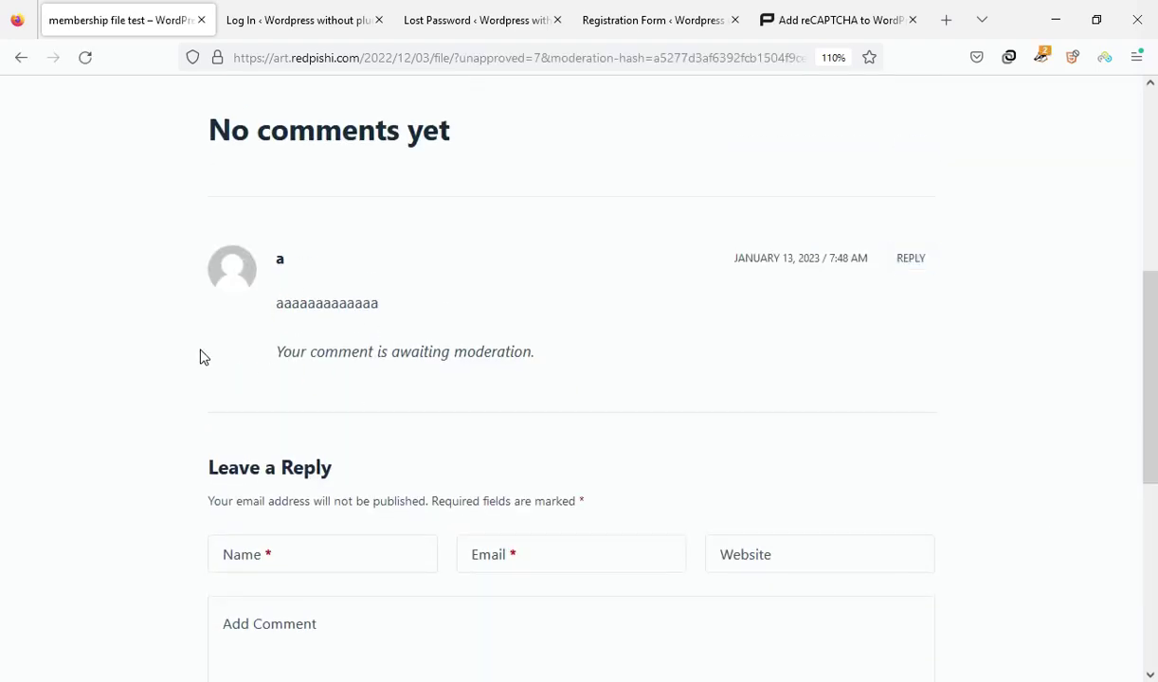
click(339, 12)
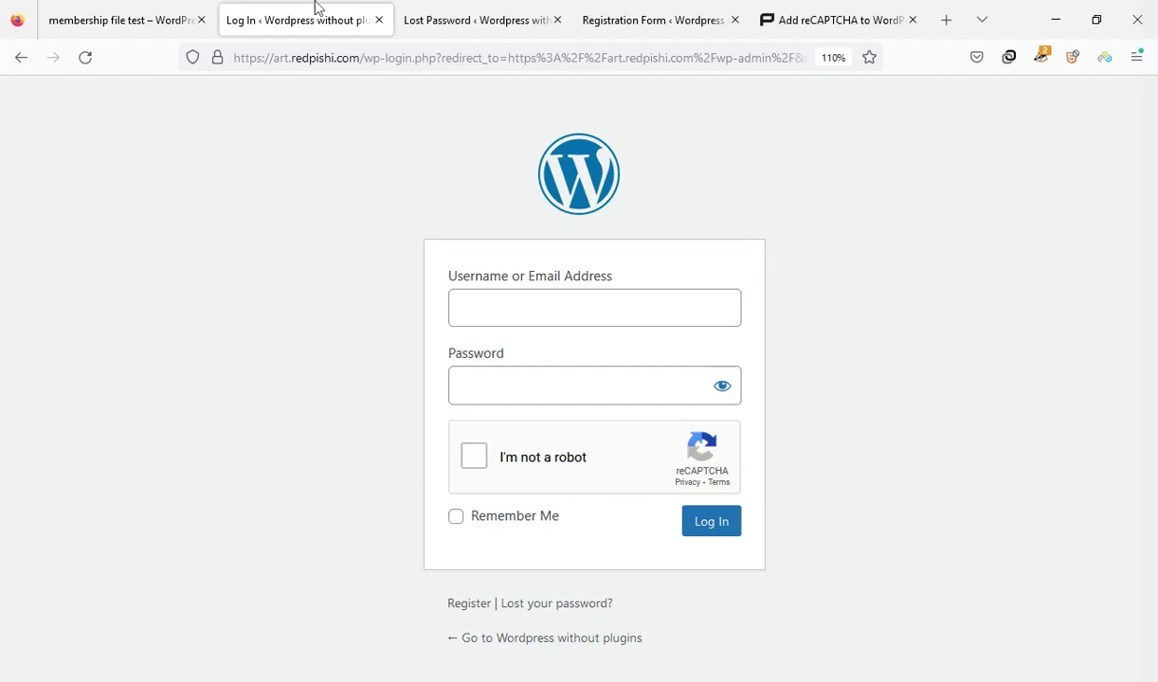
Check the lost-password form, then the registration form, for their reCAPTCHA
click(435, 36)
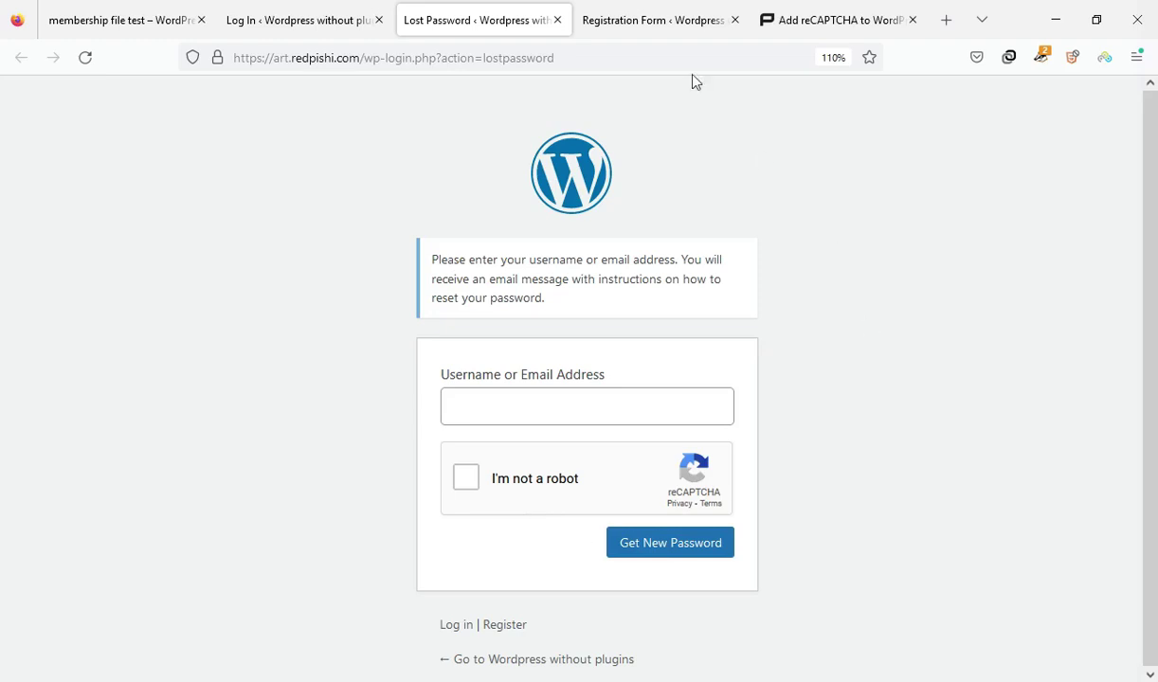
click(608, 19)
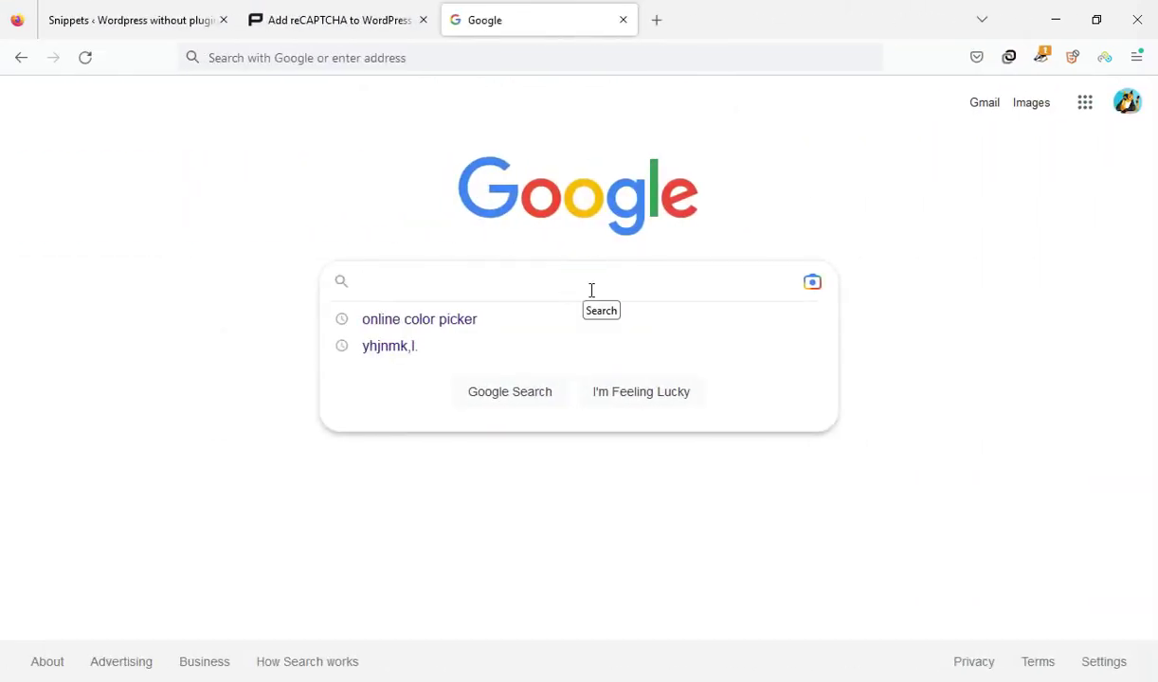
Search Google for 'google recaptcha' and open the reCAPTCHA Admin result
click(591, 290)
text(google r)
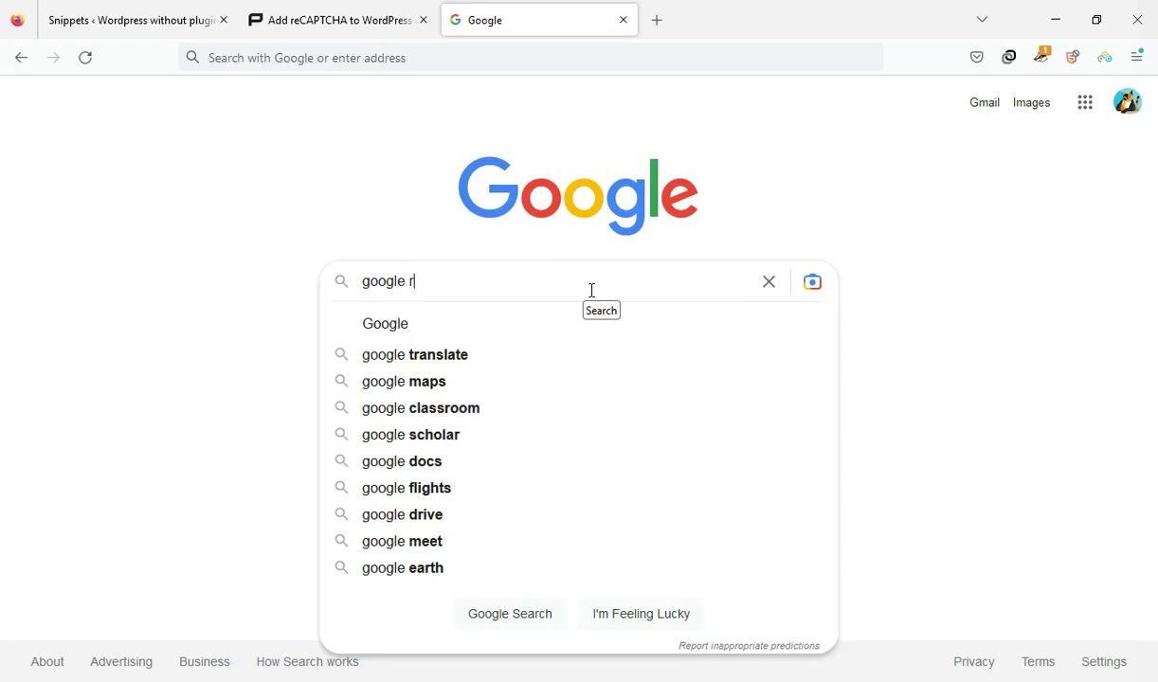
text(ecapt)
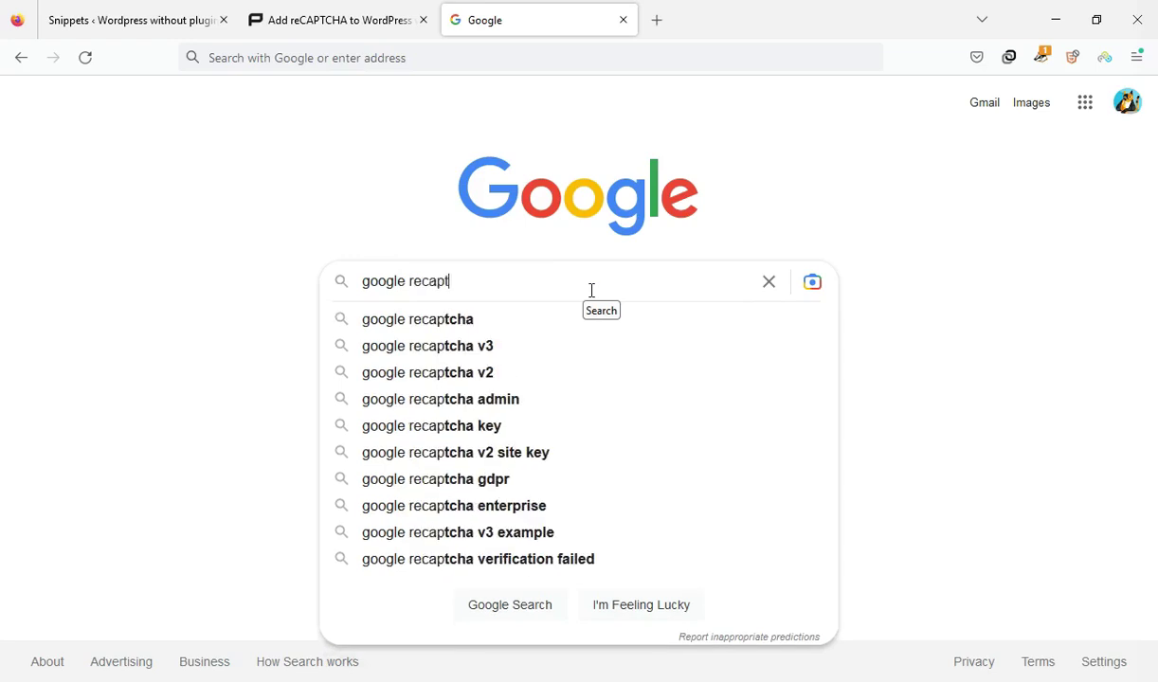
text(cha)
key(Return)
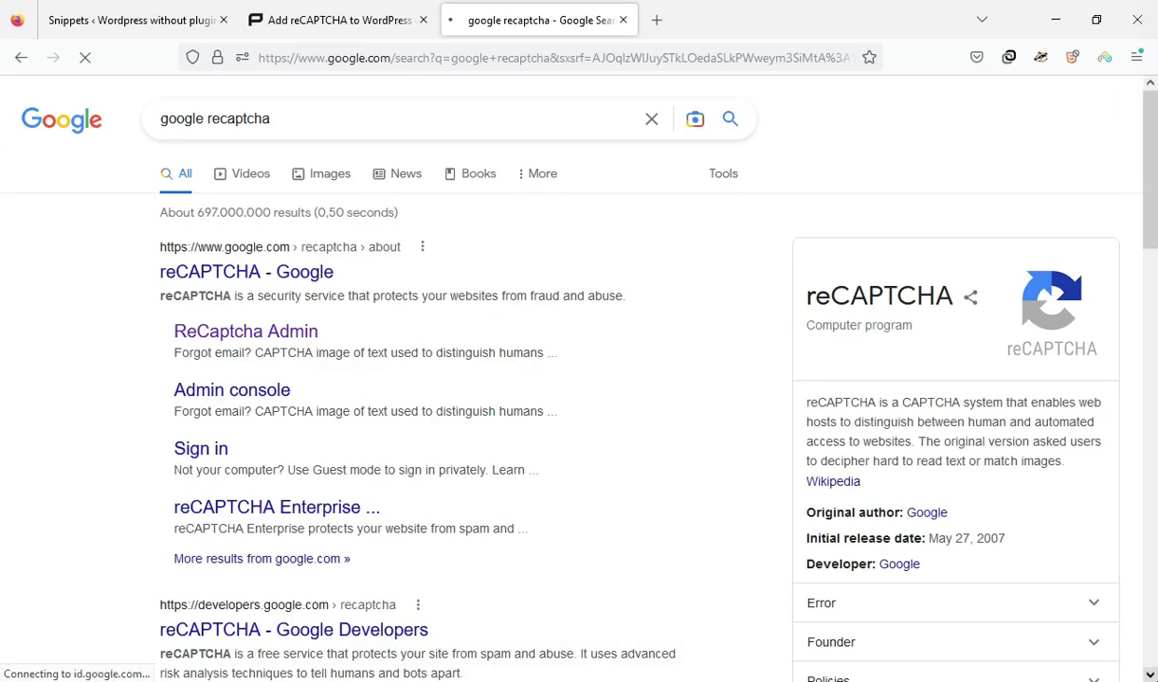
click(241, 333)
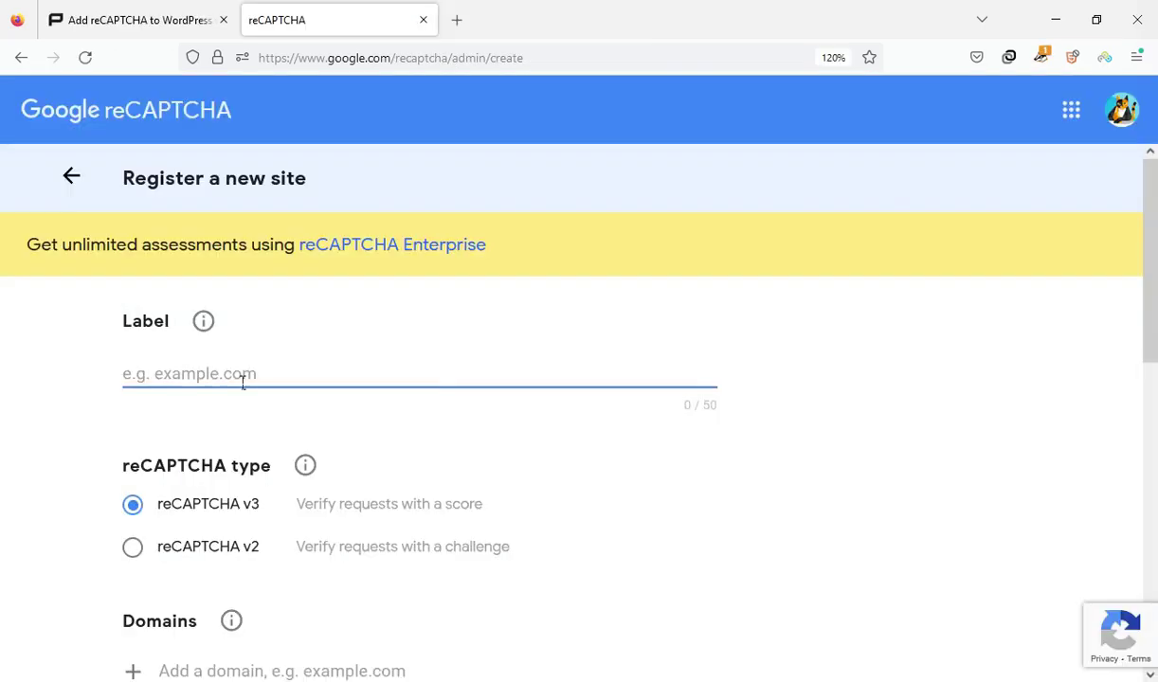
Label the site 'WPCooie', choose reCAPTCHA v2 'I'm not a robot', and add domain redpishi.com
click(217, 374)
text(WPcookie)
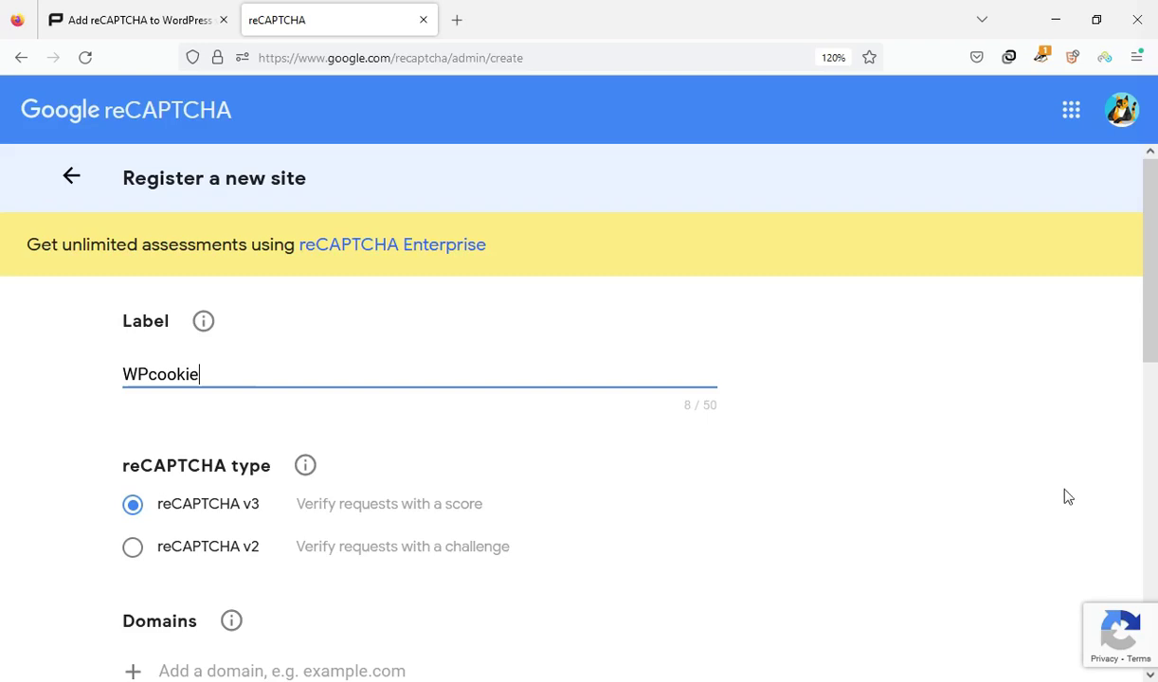
drag(1155, 218, 1119, 256)
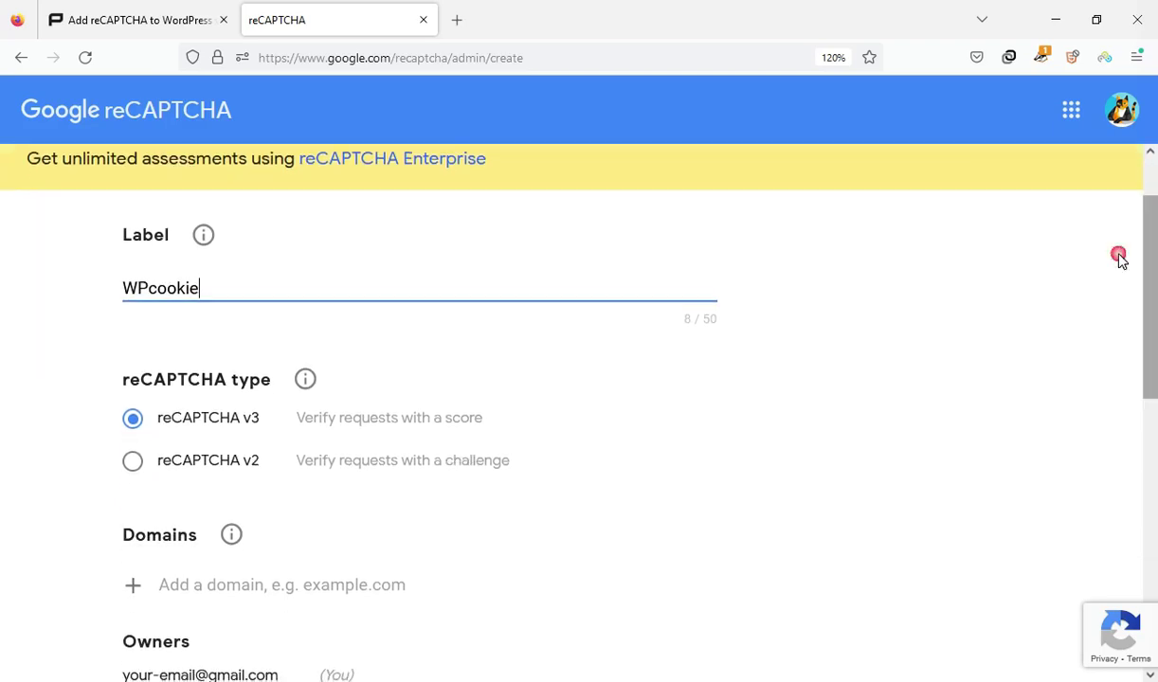
click(133, 463)
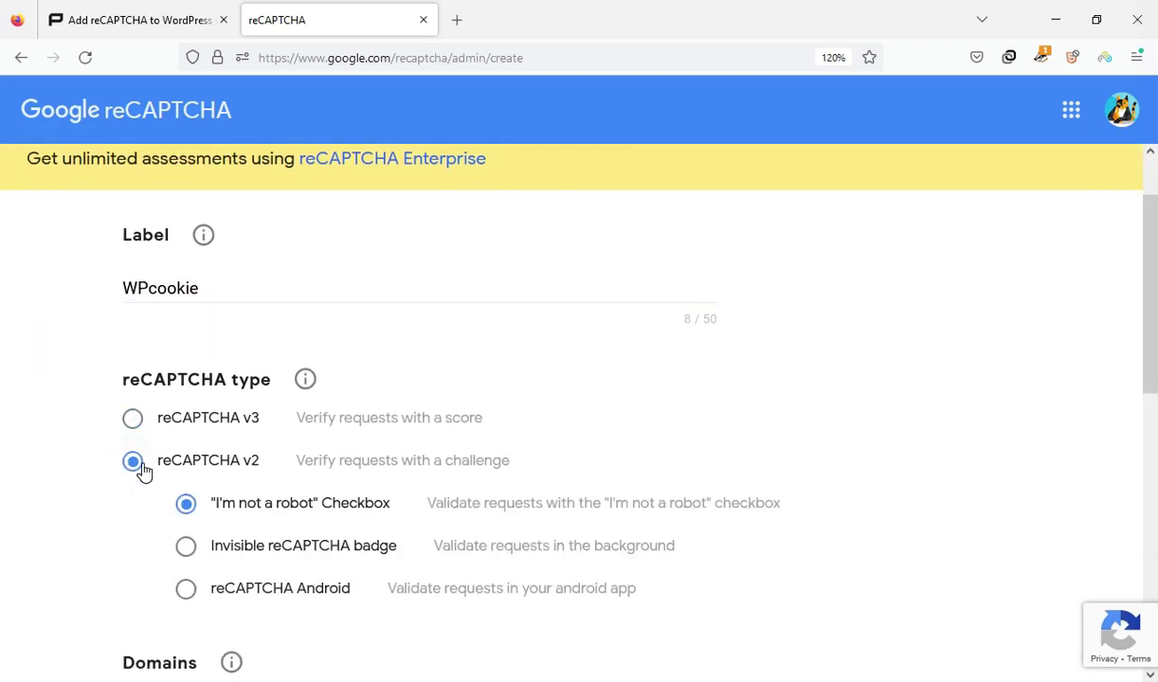
click(185, 506)
drag(1155, 305, 1154, 447)
click(385, 372)
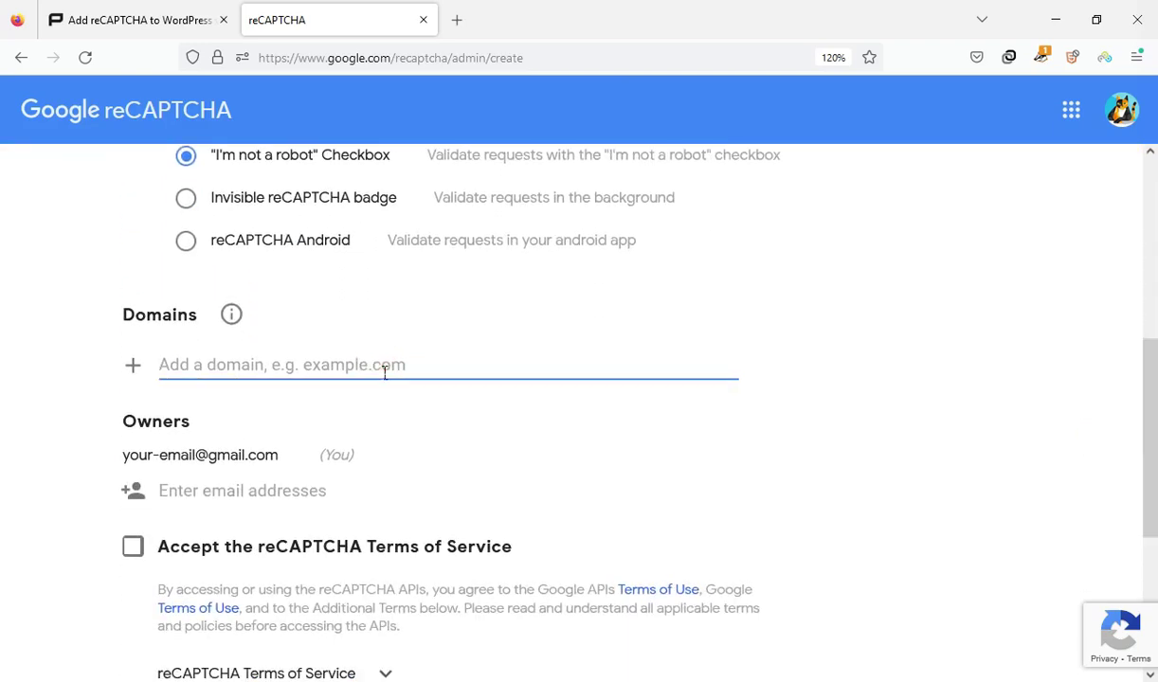
text(redpishi.com)
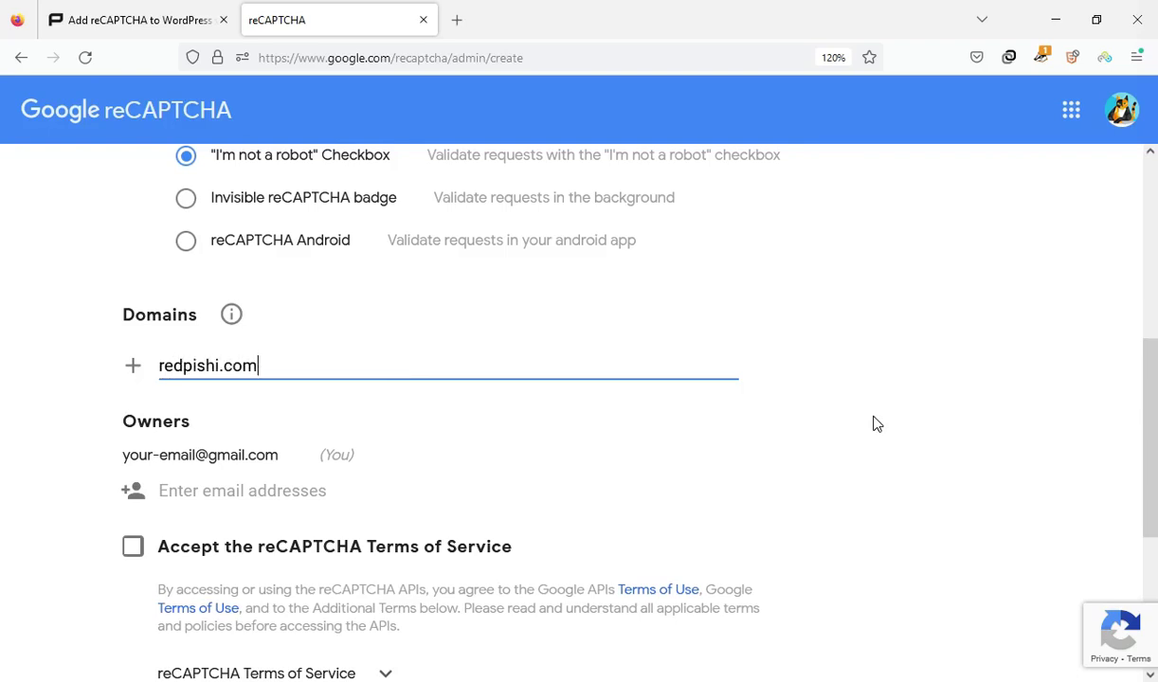
click(133, 364)
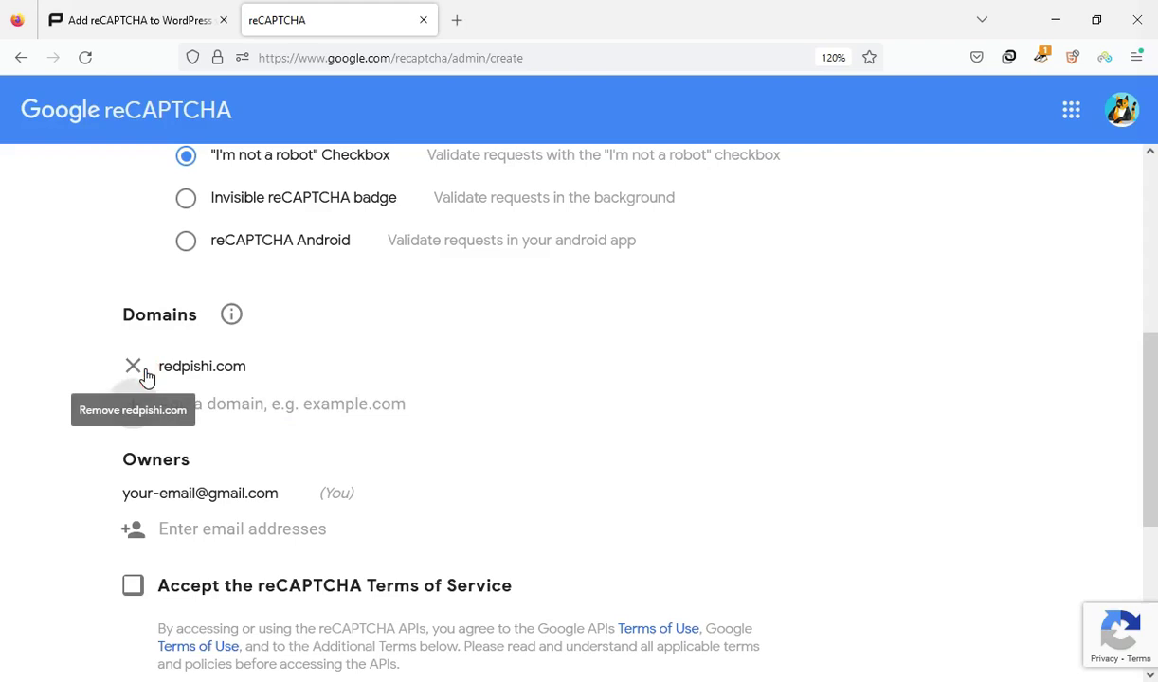
scroll(1154, 424, down, 1)
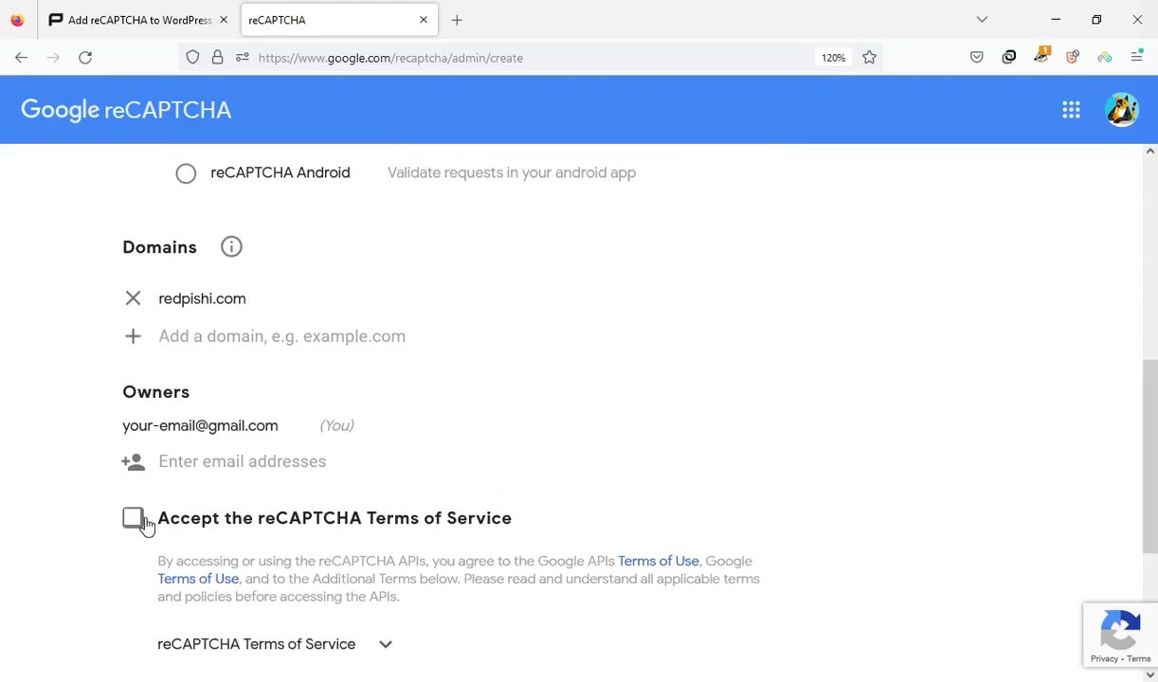
Accept the reCAPTCHA Terms of Service, submit the registration, and return to the tutorial article
click(167, 461)
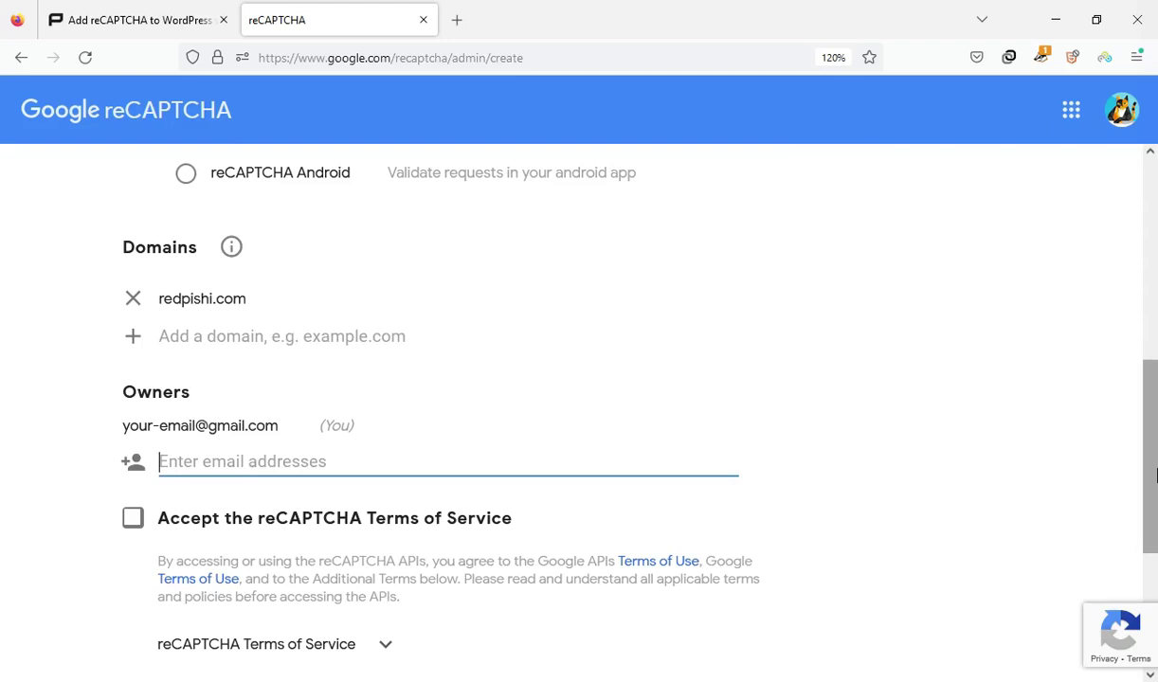
scroll(284, 465, down, 1)
click(270, 429)
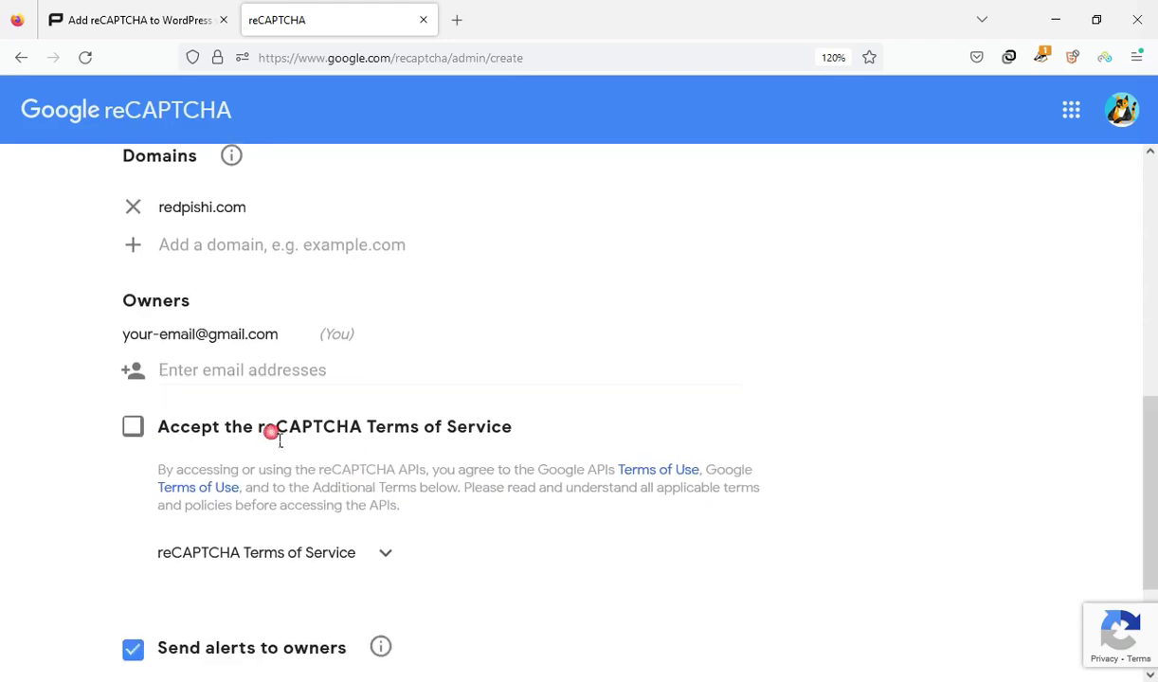
click(133, 428)
scroll(840, 463, down, 2)
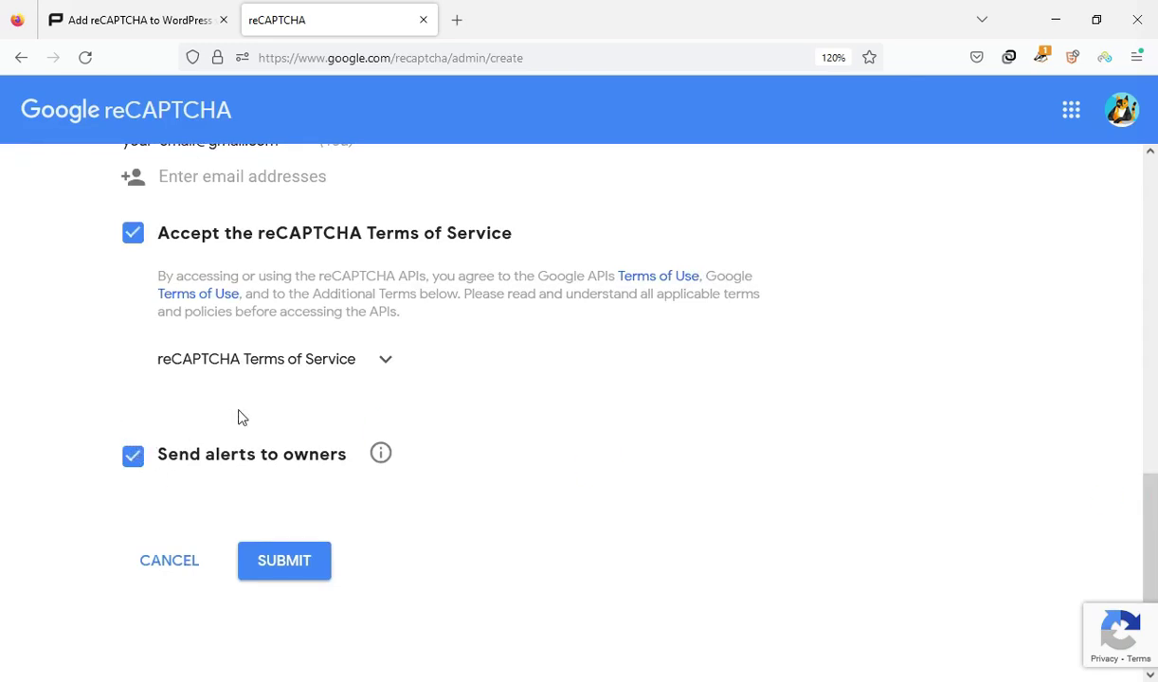
click(301, 566)
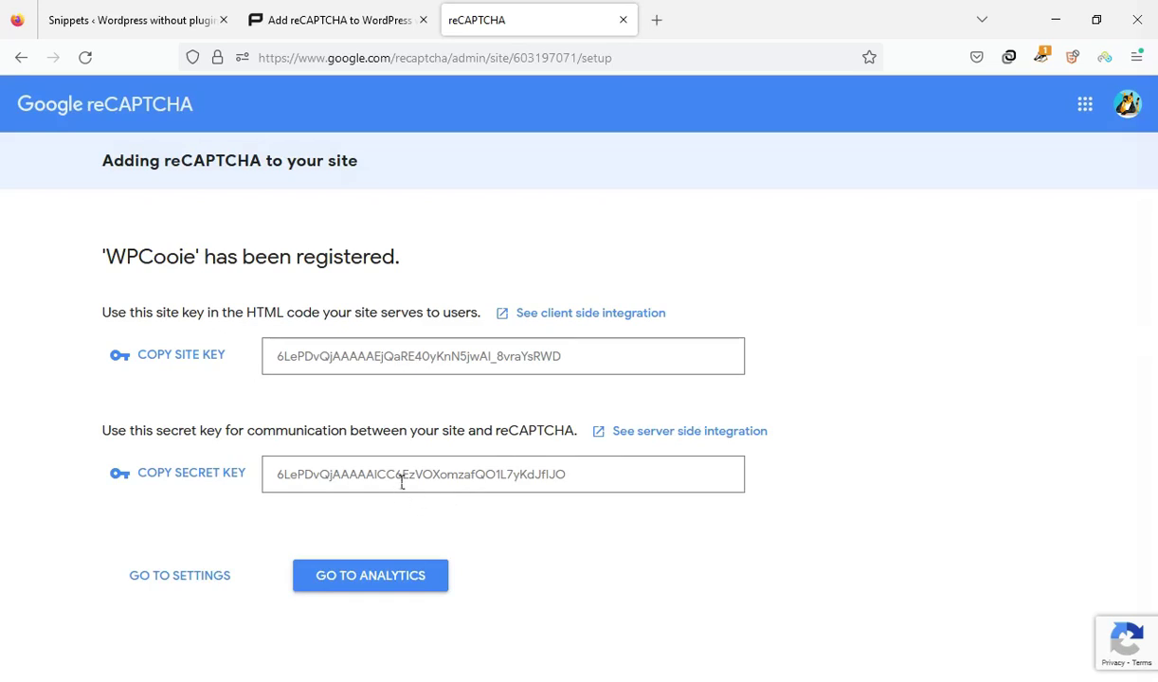
drag(402, 483, 511, 474)
click(643, 527)
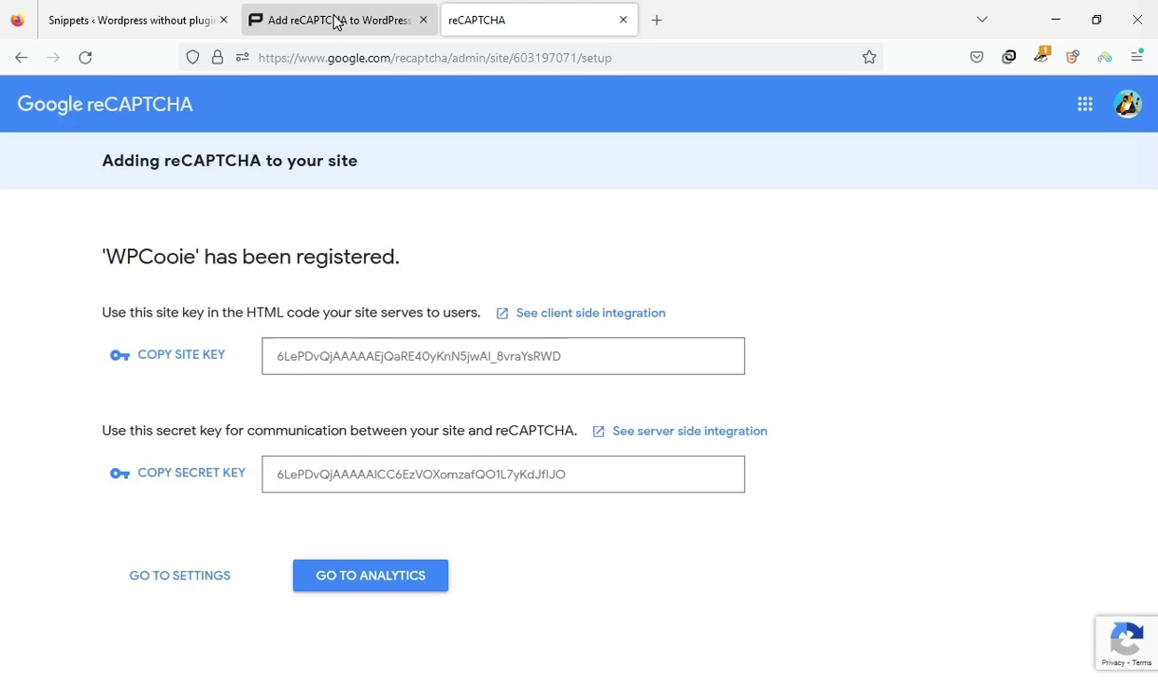
click(334, 21)
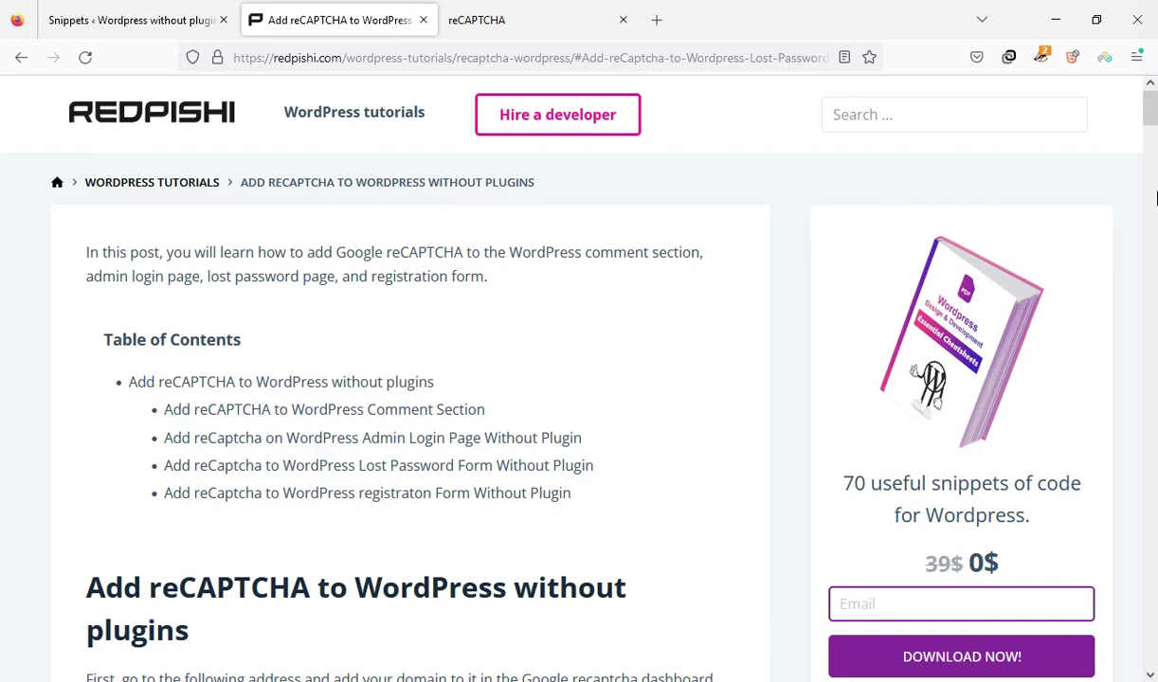
Scroll the redpishi article to the my_recaptcha_key function and copy its code
scroll(460, 259, down, 10)
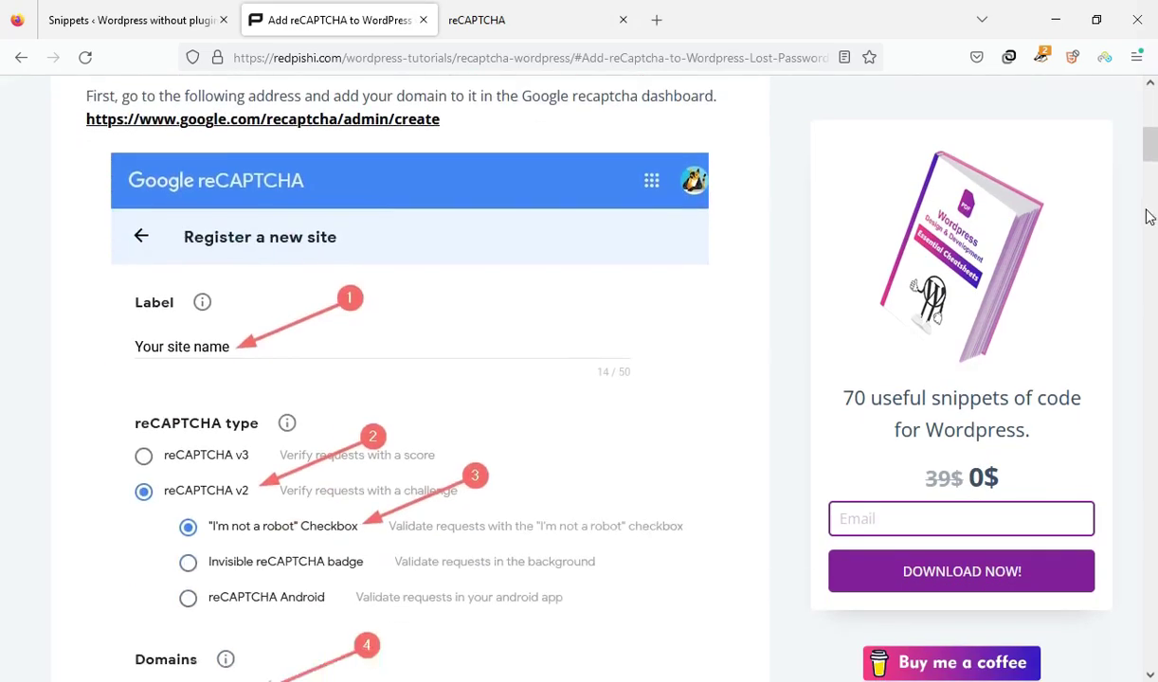
scroll(460, 259, down, 8)
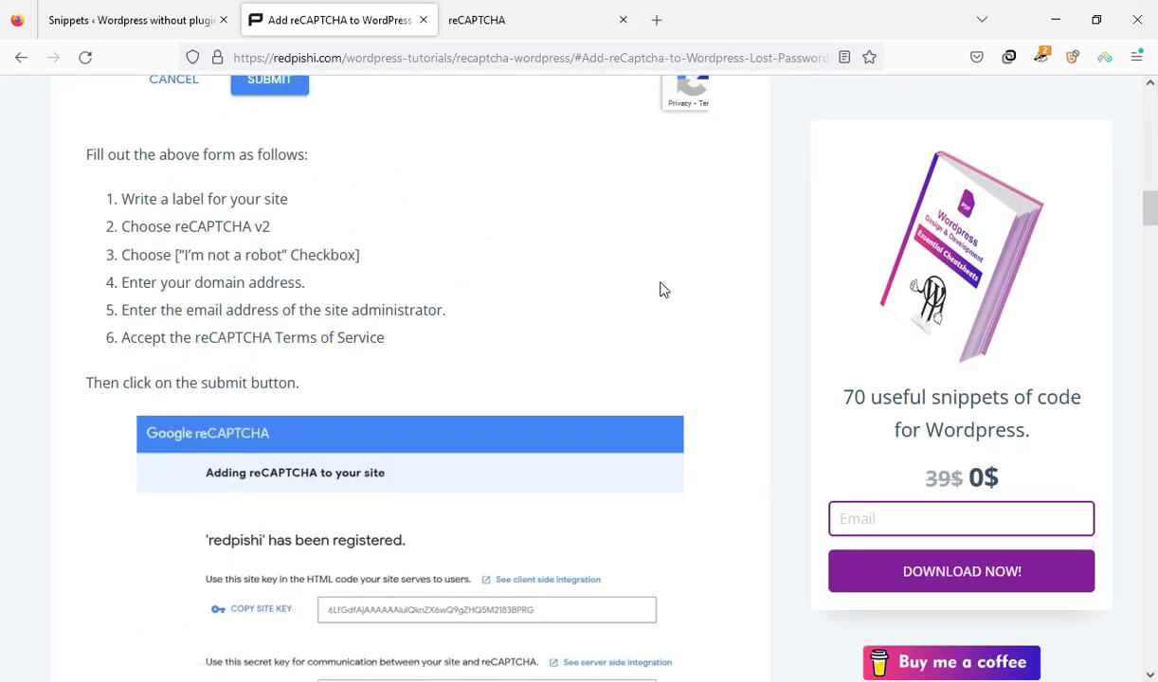
scroll(667, 294, down, 8)
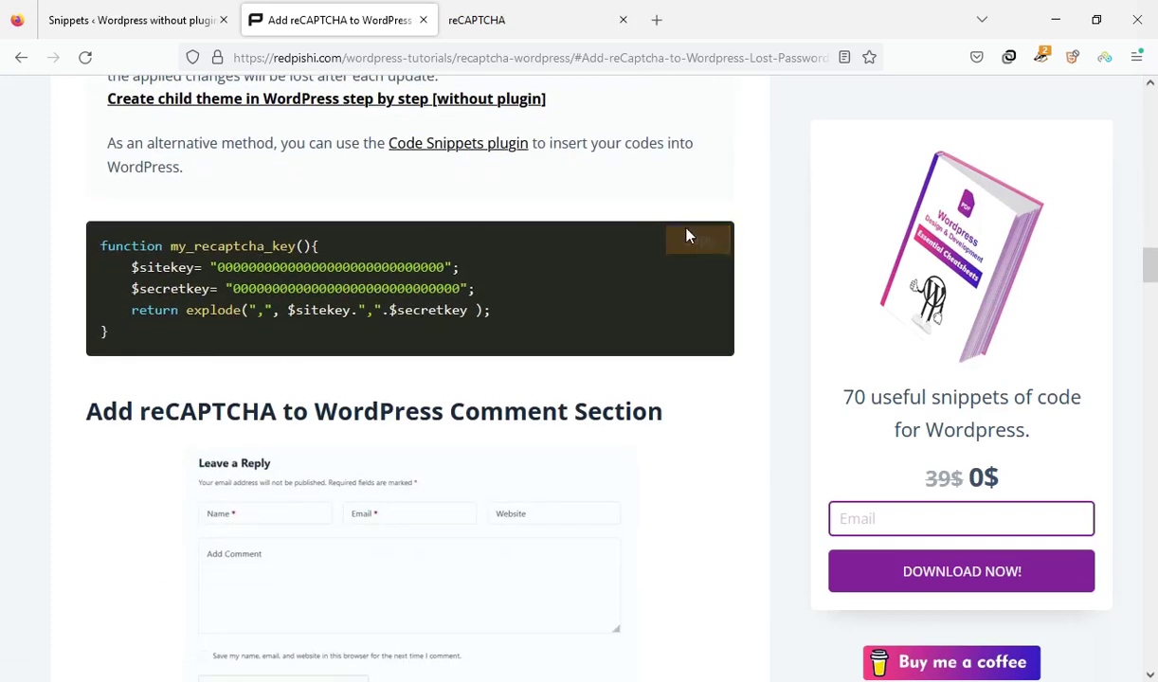
click(701, 251)
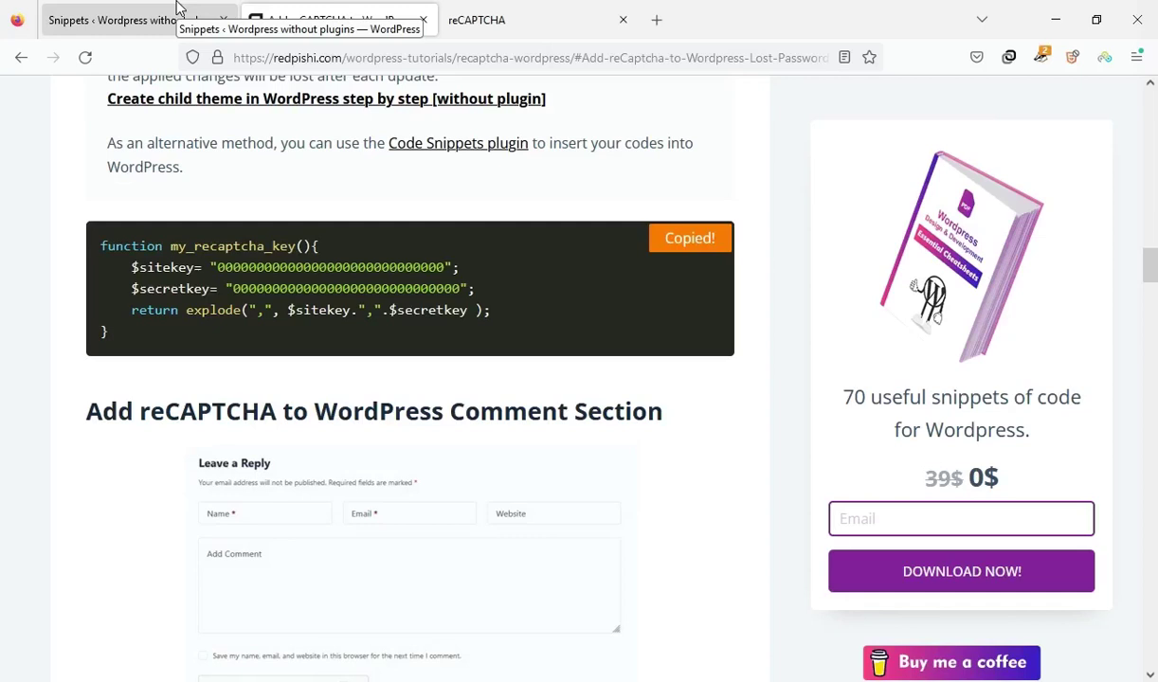
mouse_move(83, 497)
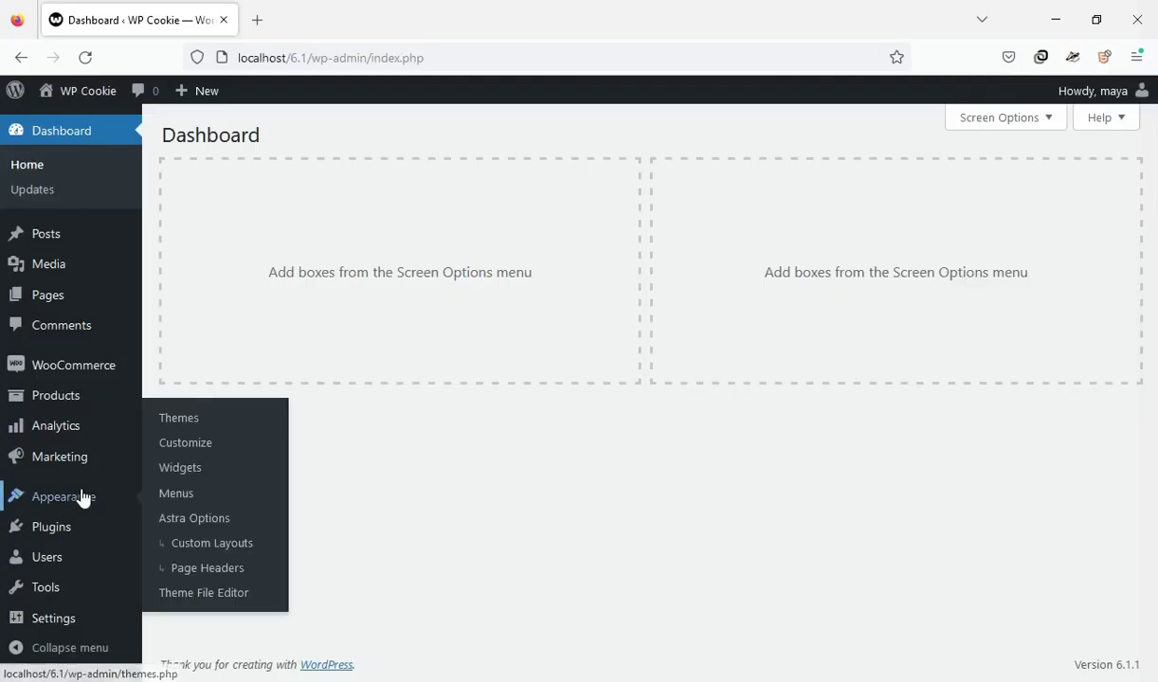
Open Astra Child's functions.php in the Theme File Editor and add blank lines before ?>
click(174, 598)
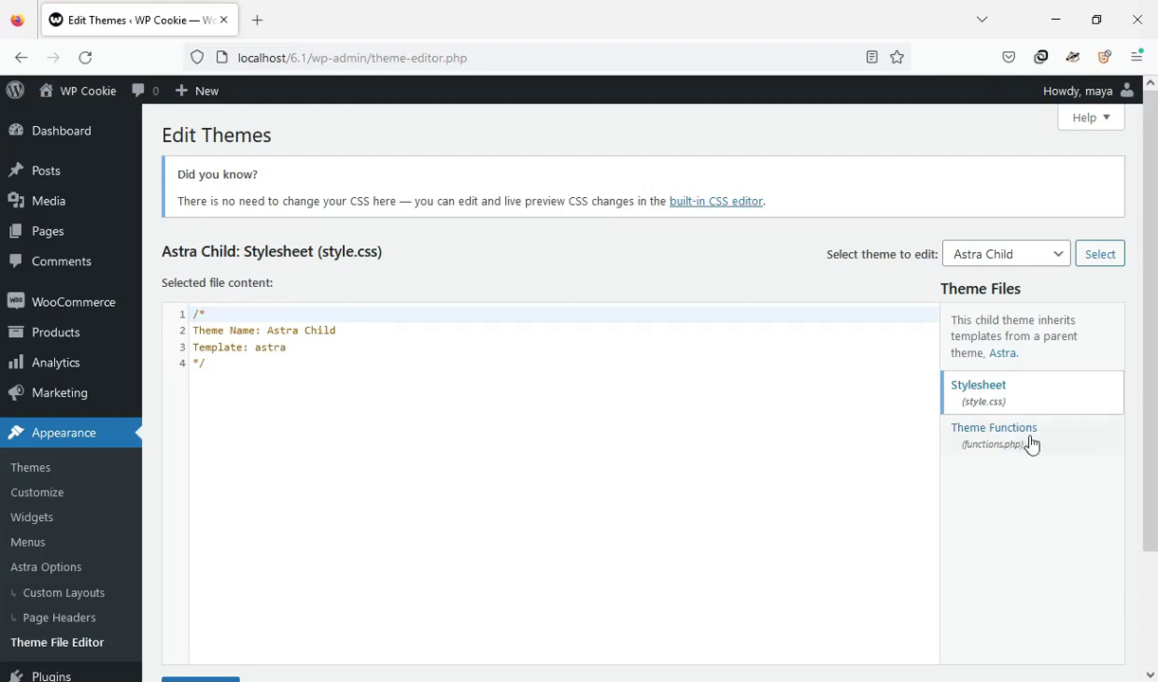
click(1030, 441)
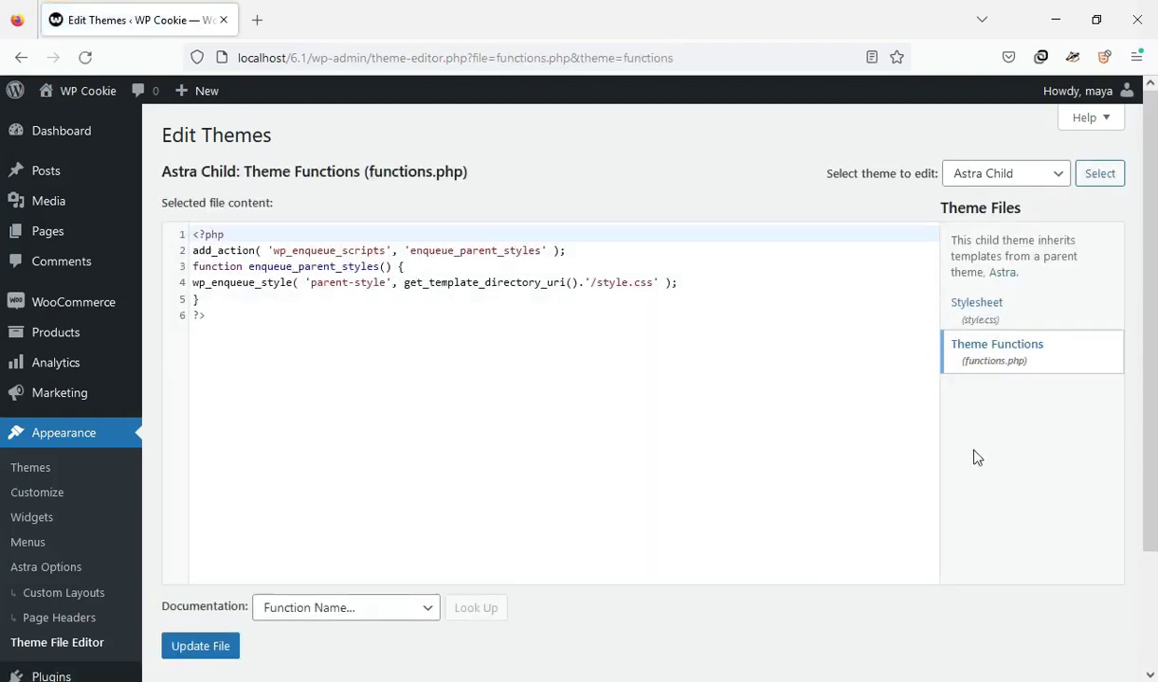
click(238, 300)
key(Return)
key(Return)
key(Return)
key(Return)
key(Return)
key(Return)
key(Return)
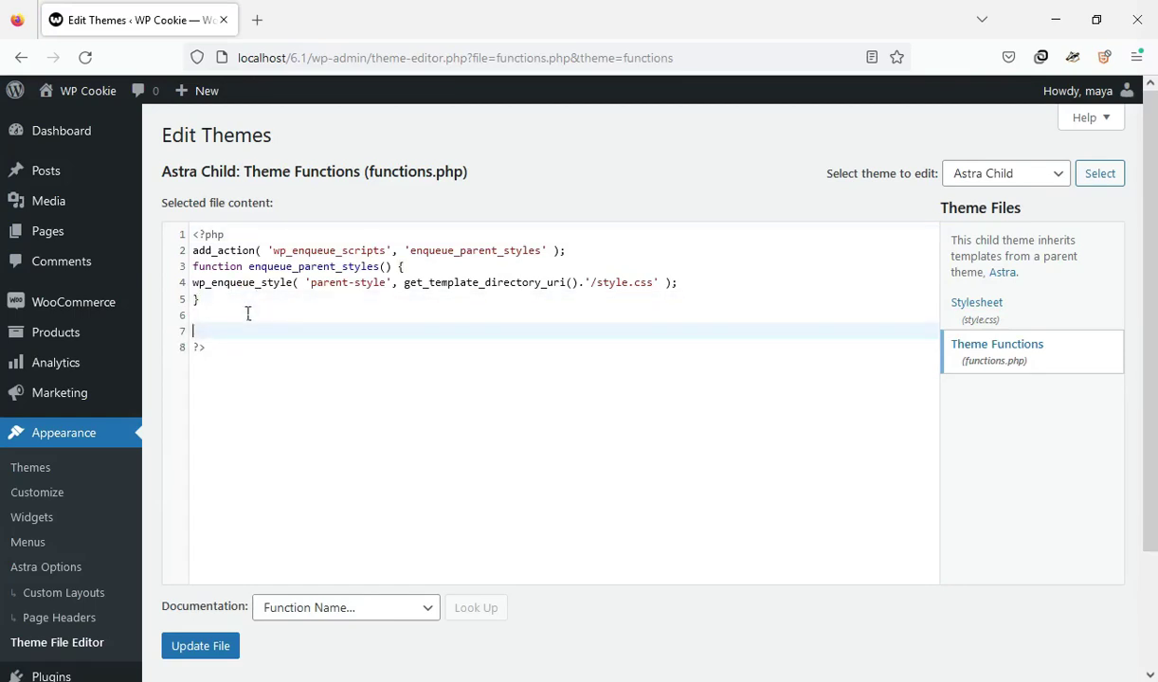
click(206, 347)
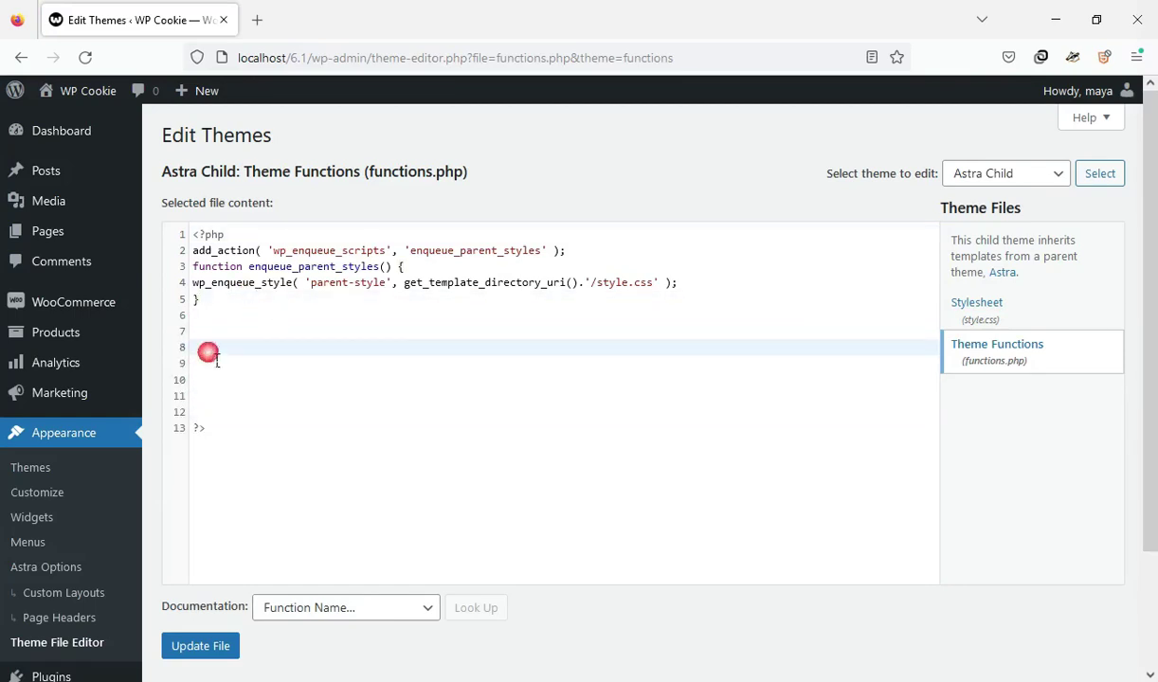
right_click(210, 350)
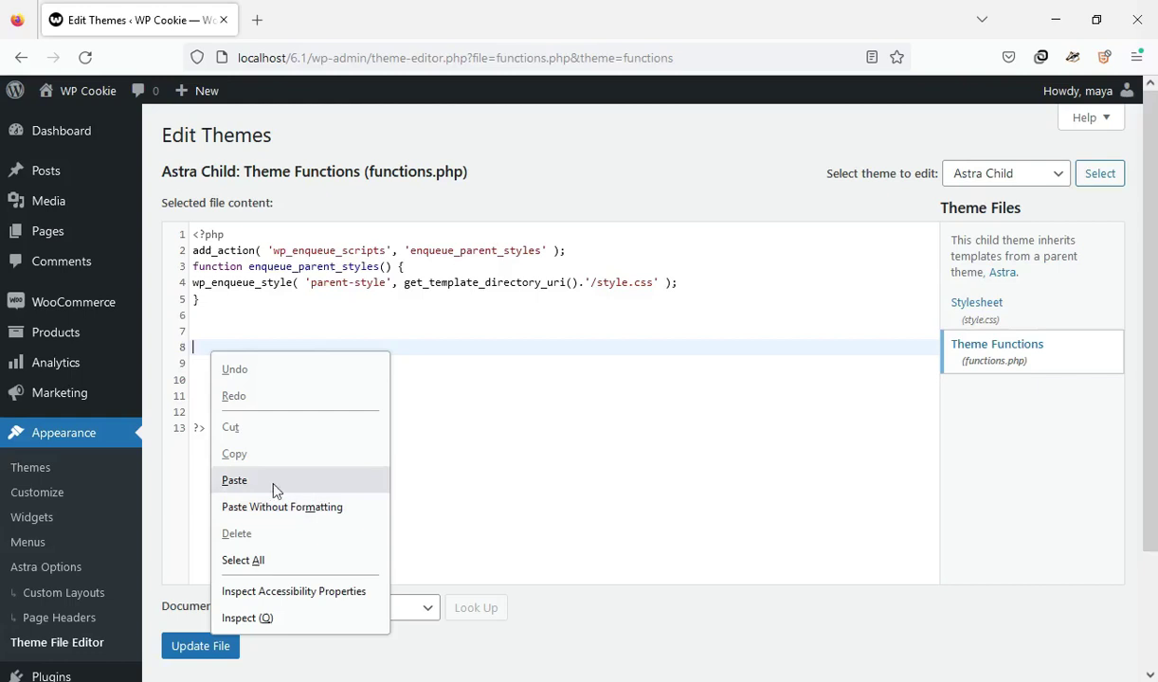
click(661, 369)
scroll(741, 133, down, 2)
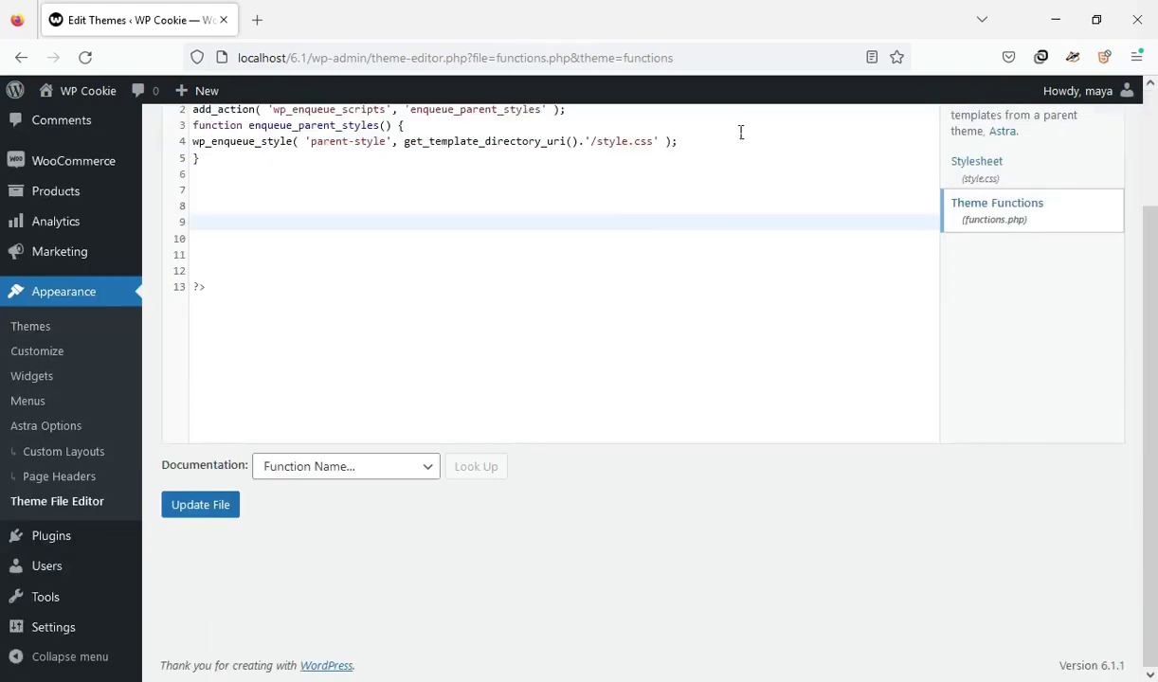
Leave the editor, search plugins for 'code snippet', and activate Code Snippets
mouse_move(62, 537)
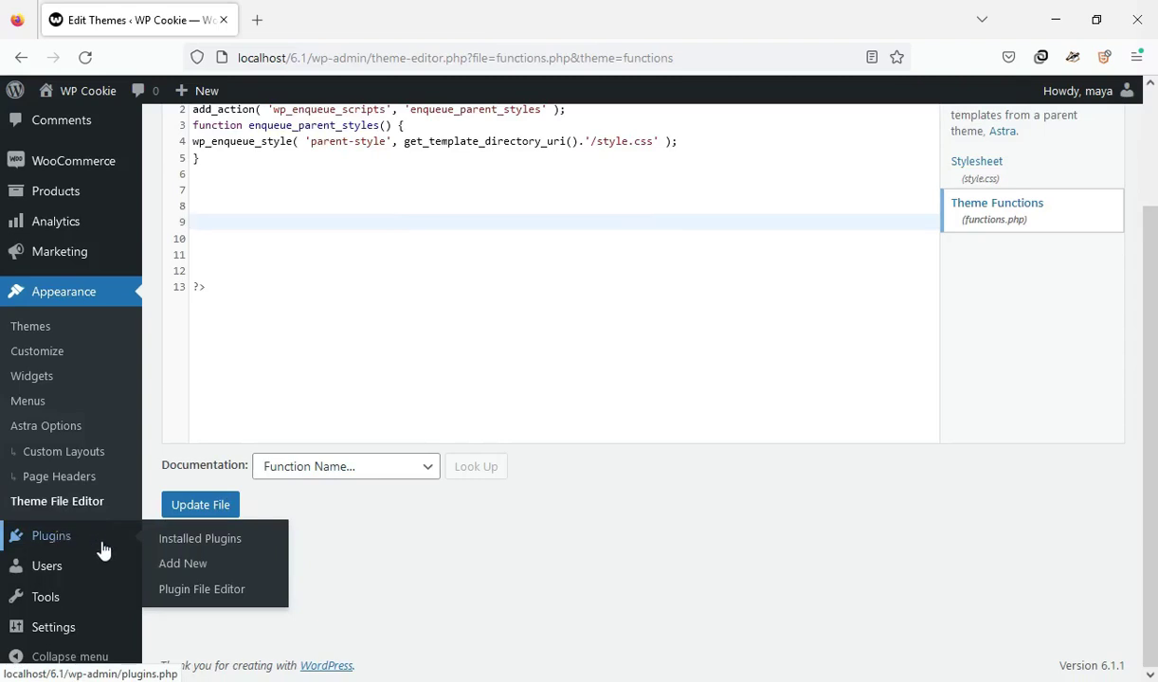
click(183, 564)
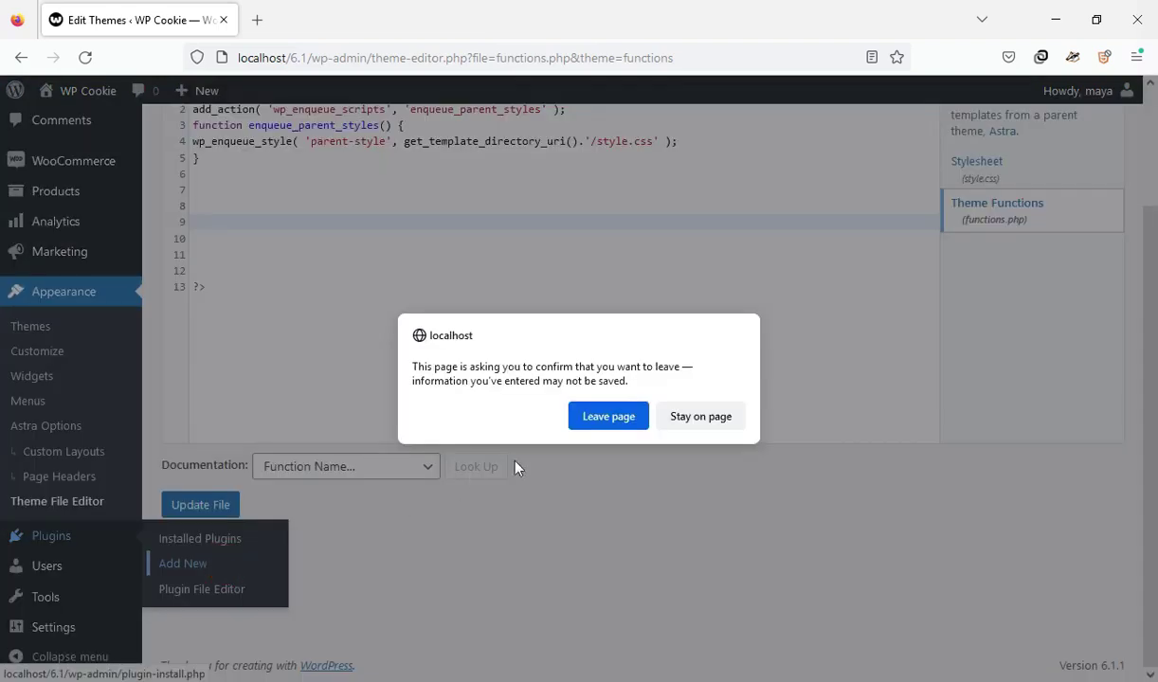
click(603, 416)
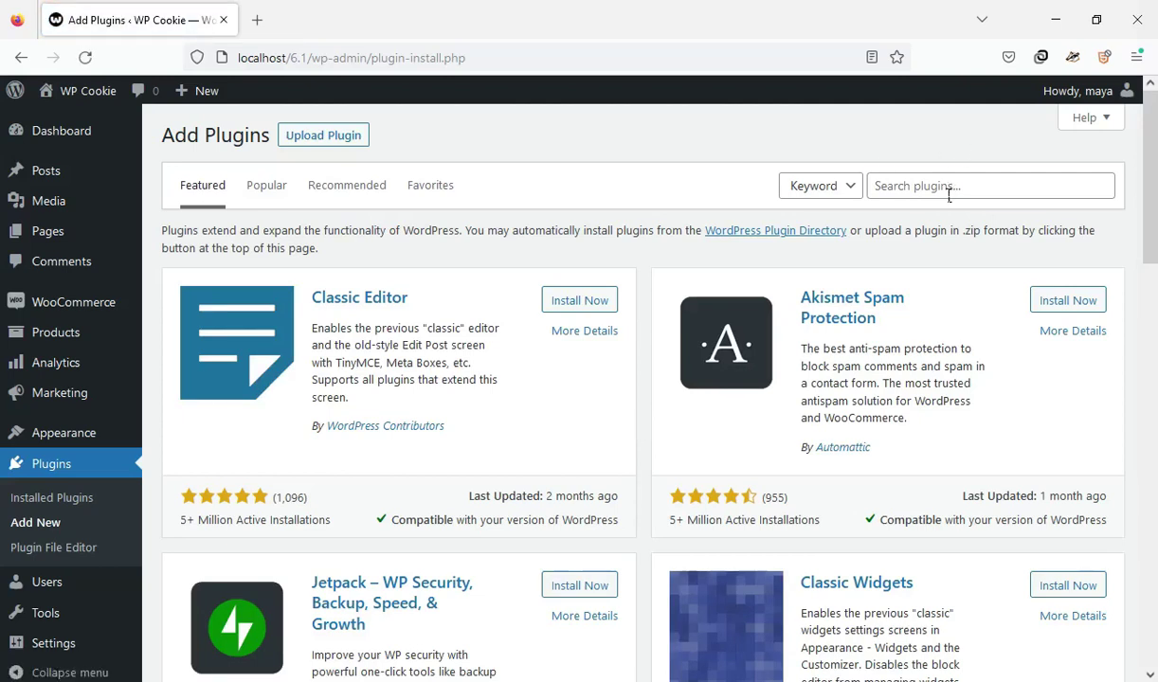
click(959, 188)
text(cod)
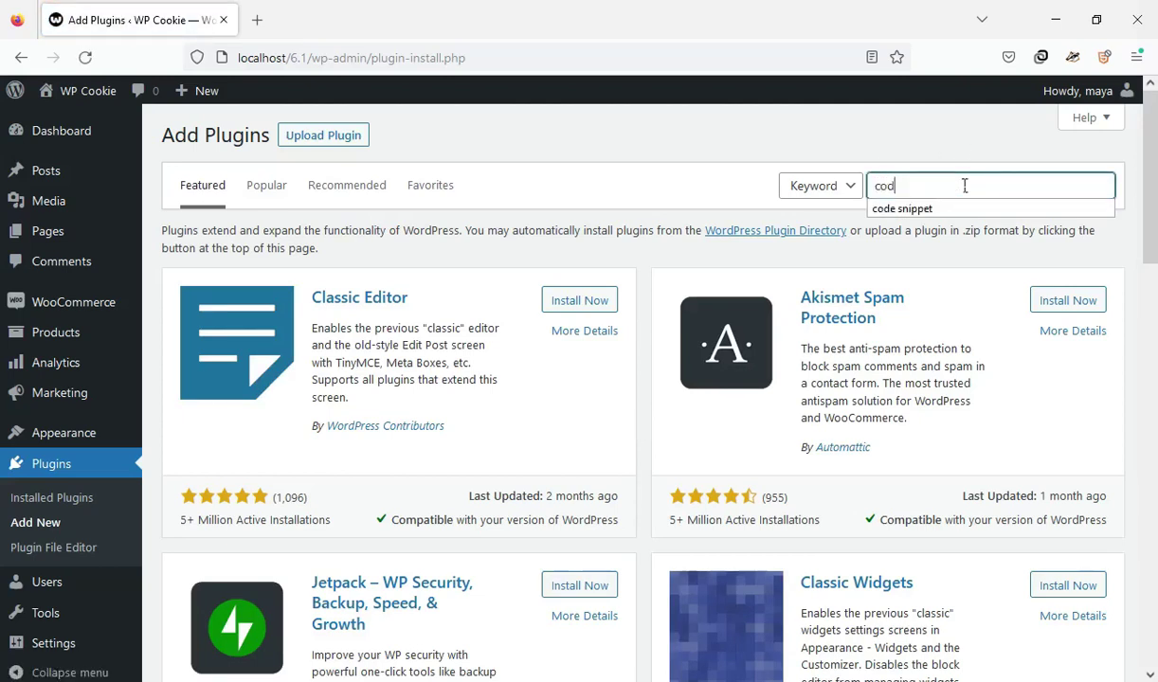
text(e)
key(Down)
key(Return)
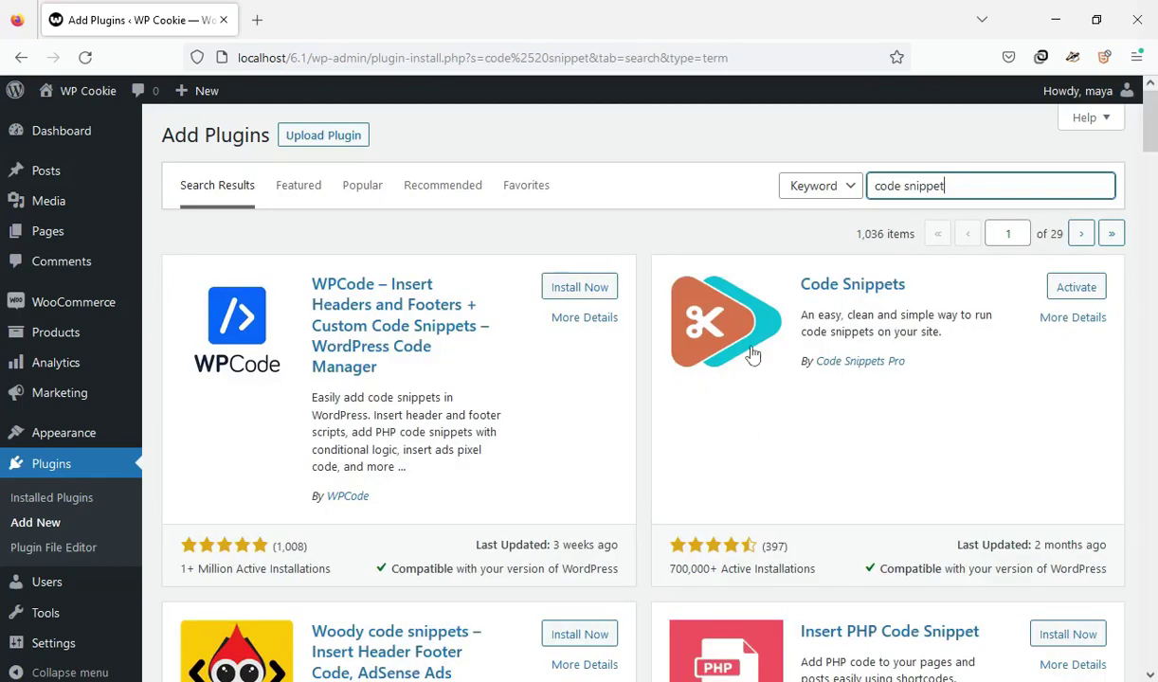
click(1070, 289)
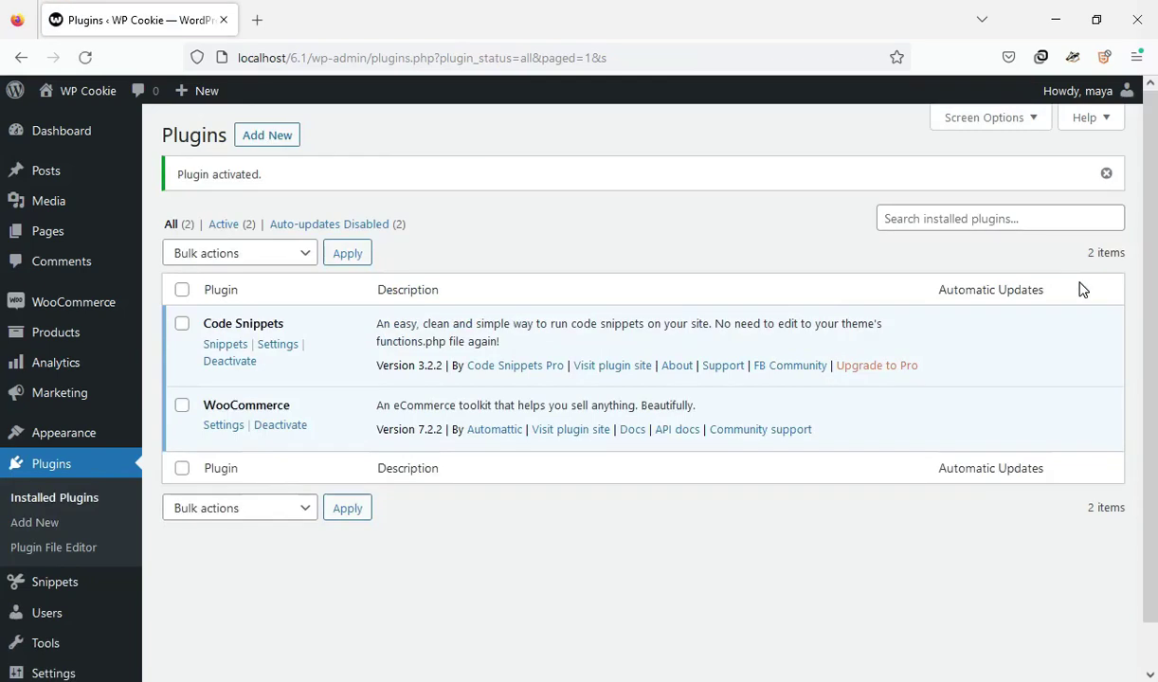
Go to Snippets > Add New to start a new snippet
scroll(919, 328, down, 1)
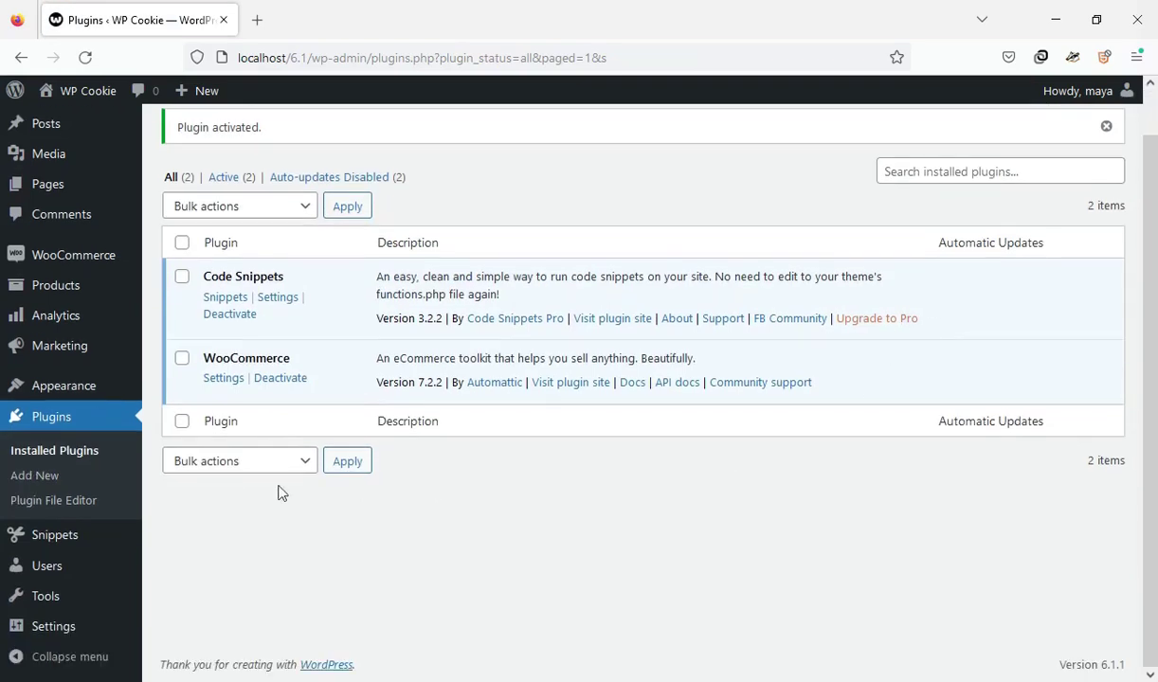
mouse_move(38, 538)
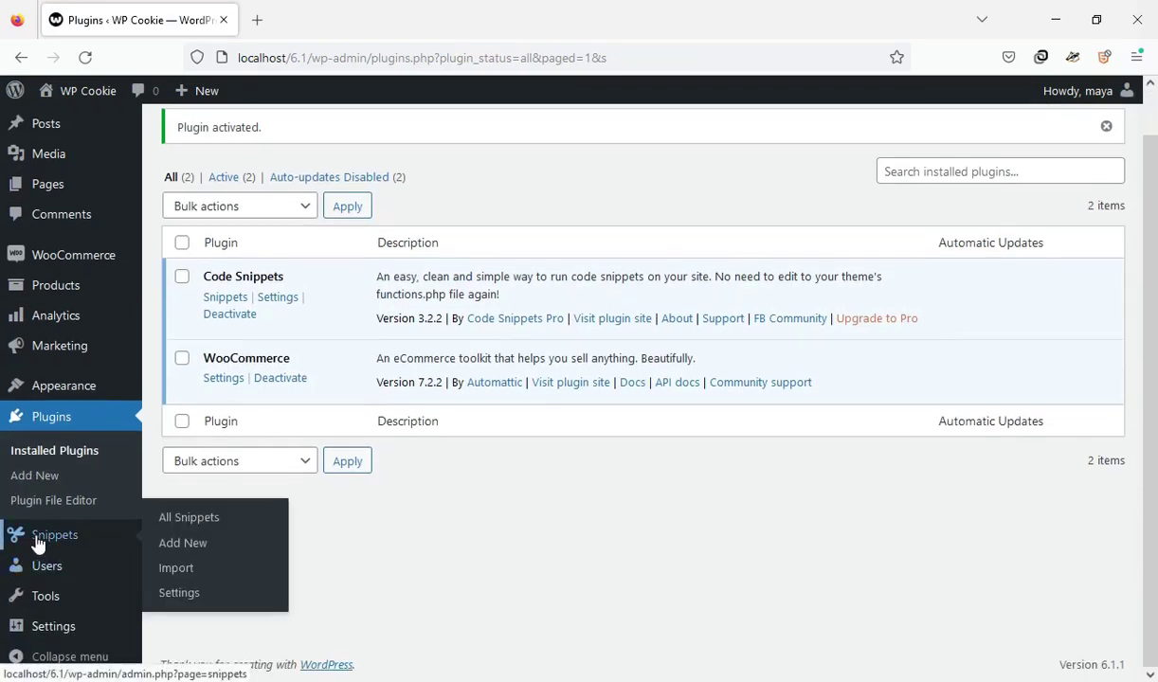
click(229, 546)
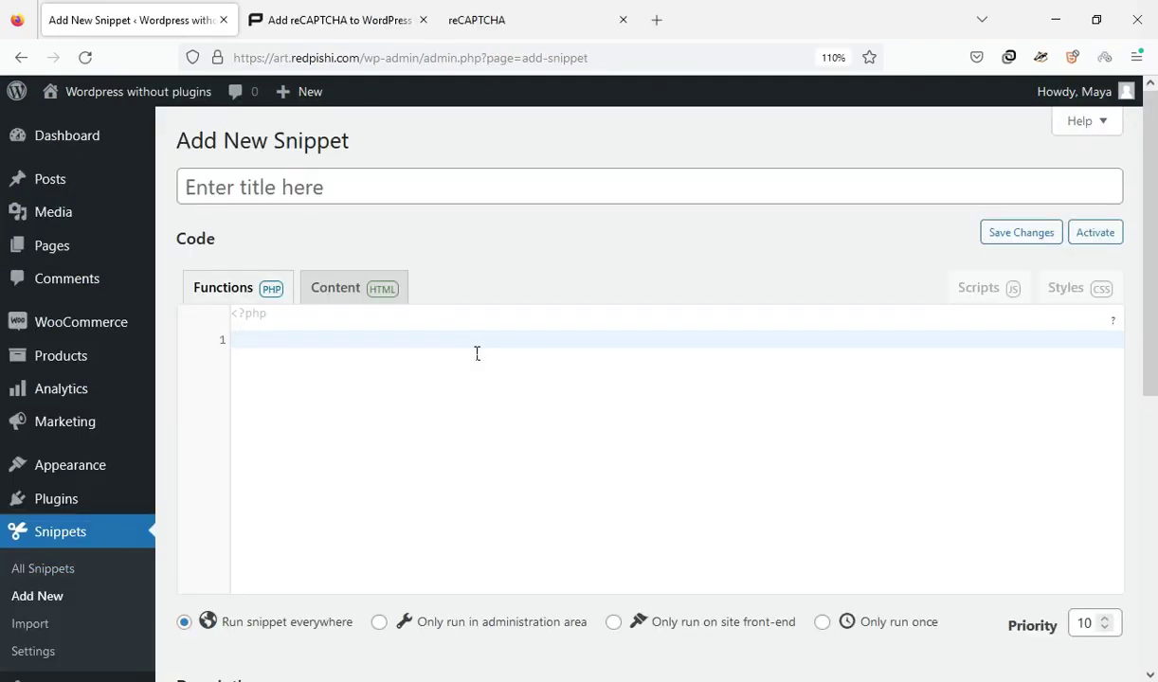
Paste the my_recaptcha_key function into the snippet code and title it 'reCAPTCHA'
right_click(471, 347)
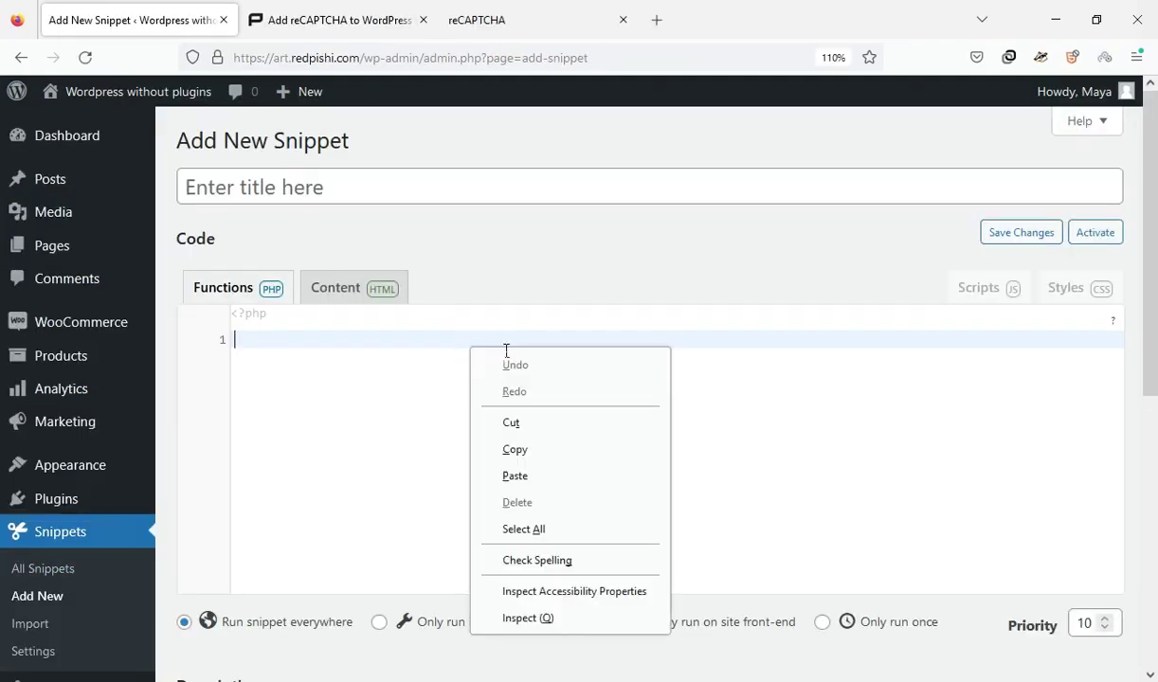
click(517, 473)
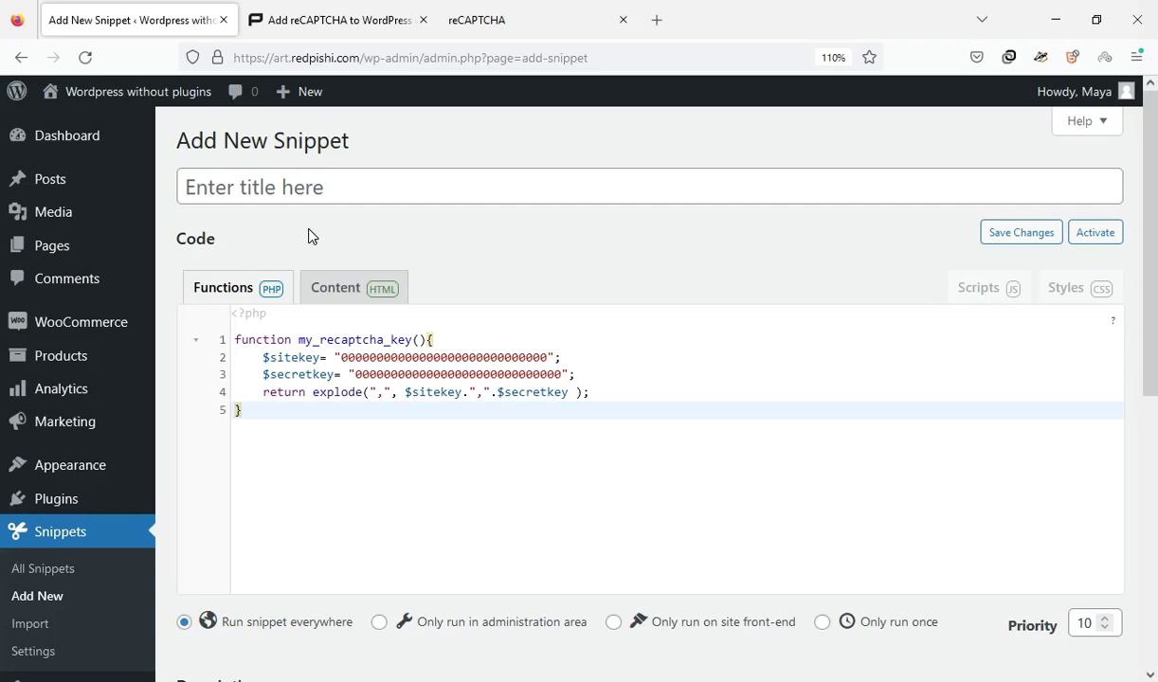
click(294, 200)
text(r)
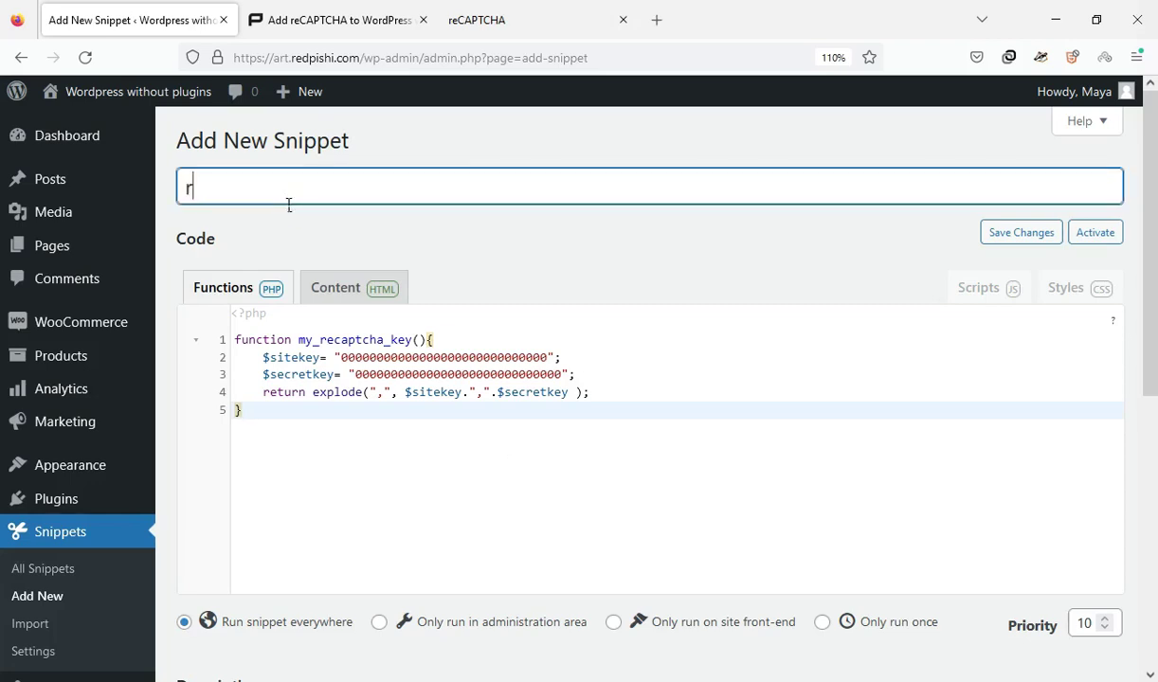
text(eCAPTC)
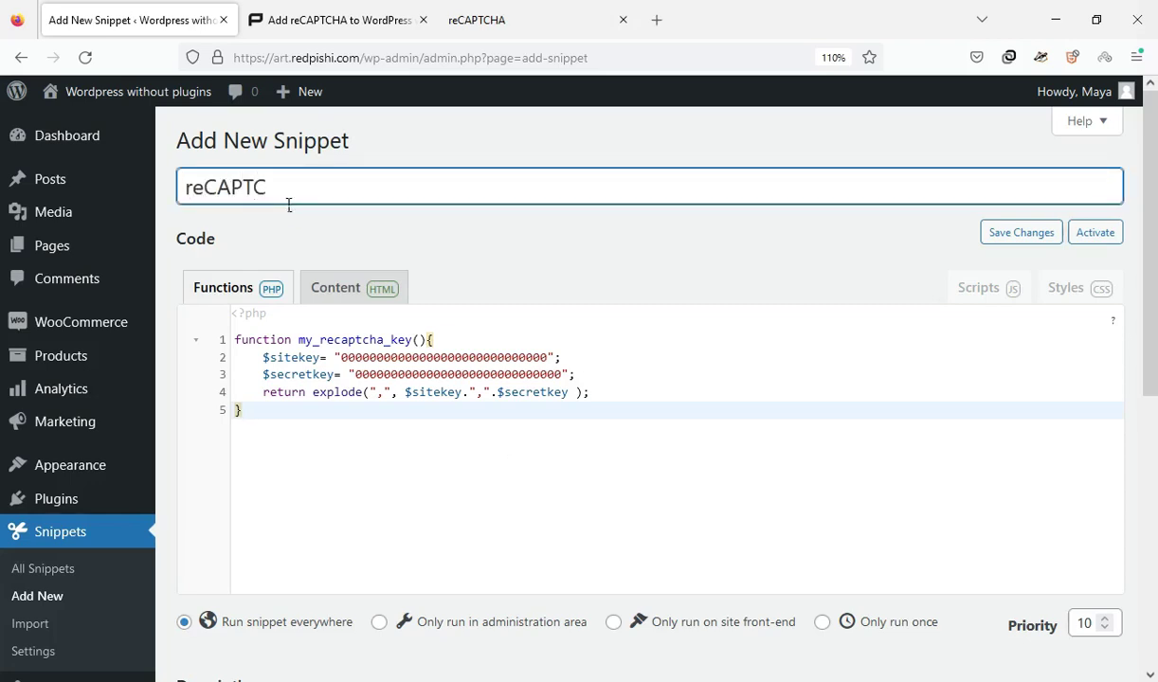
text(HA)
key(Tab)
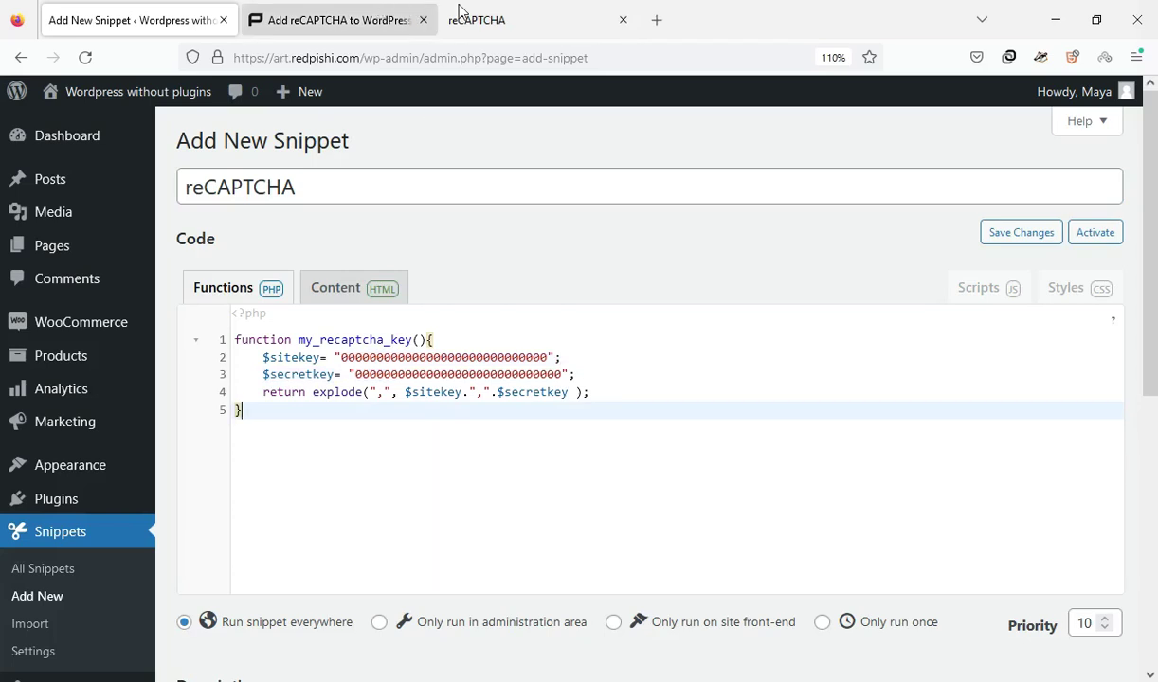
Copy the site key from reCAPTCHA Admin and paste it over the $sitekey zeros
click(459, 11)
click(194, 366)
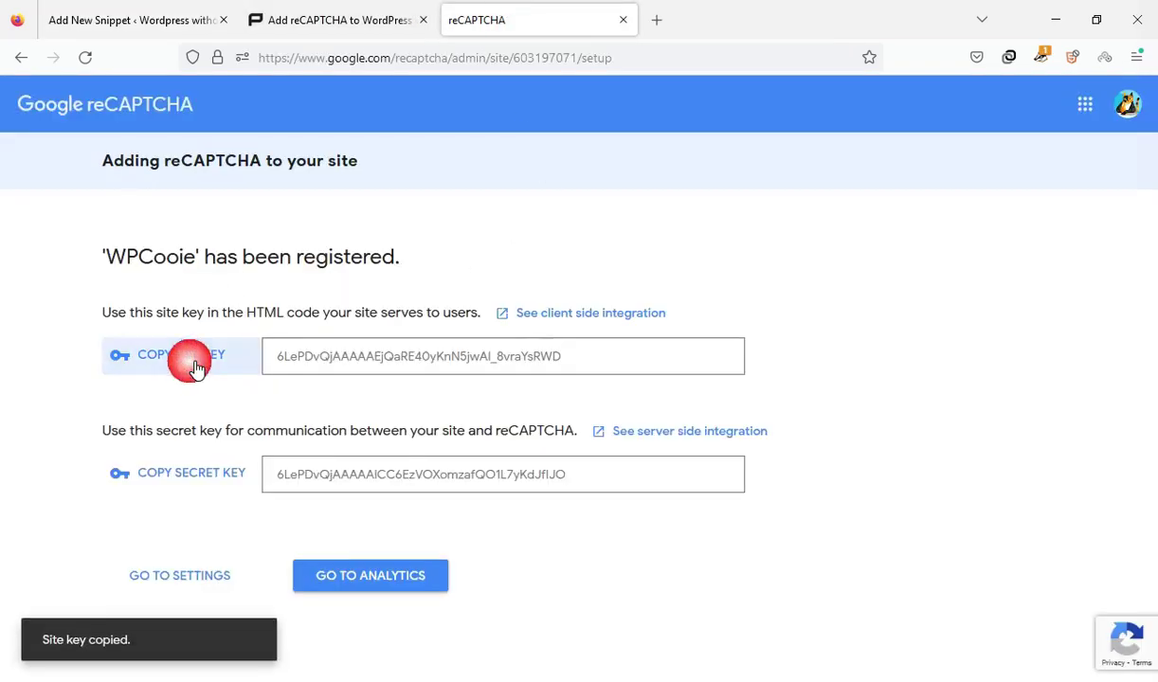
click(80, 11)
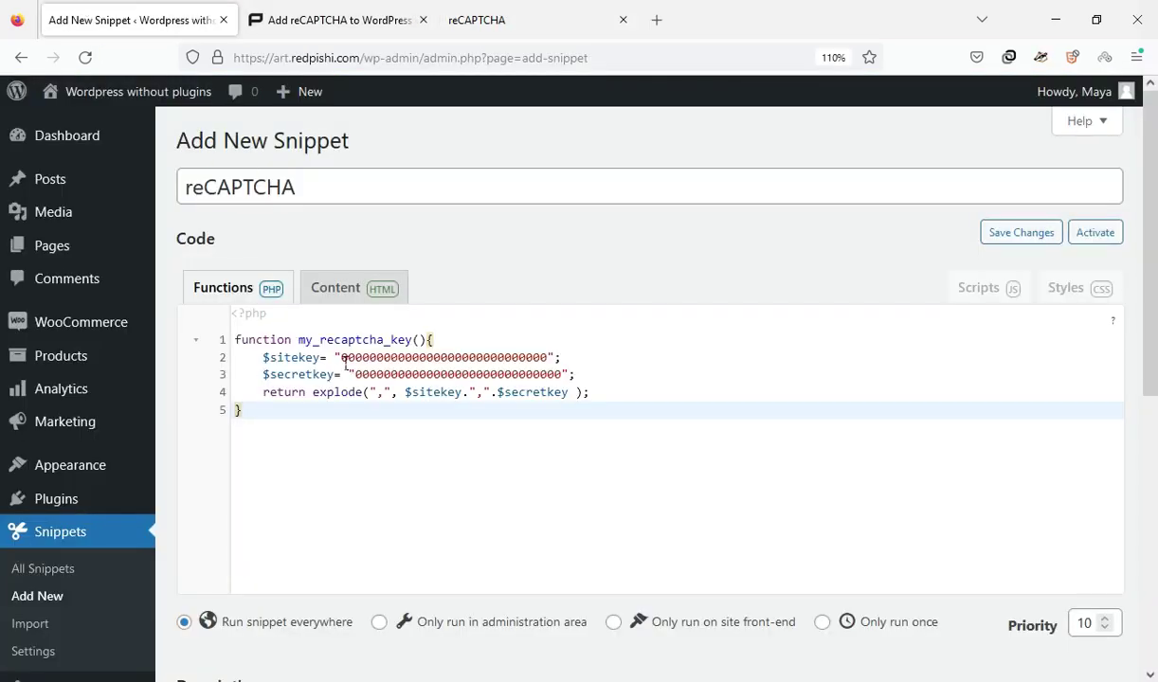
drag(342, 358, 548, 360)
right_click(532, 358)
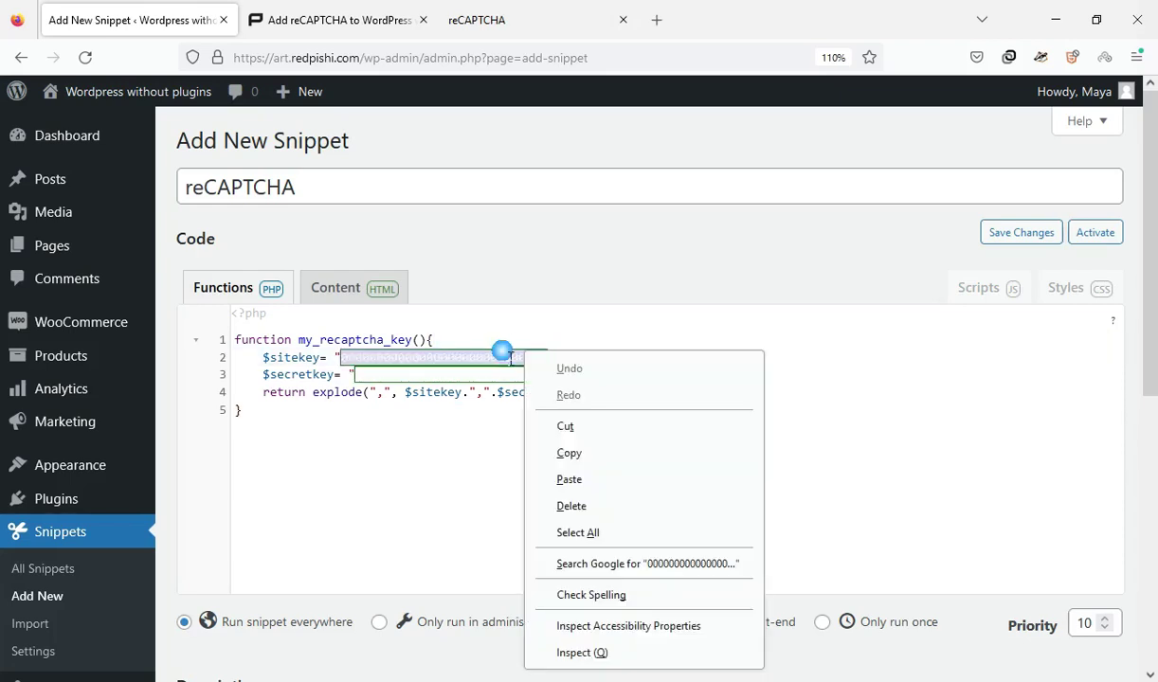
click(546, 478)
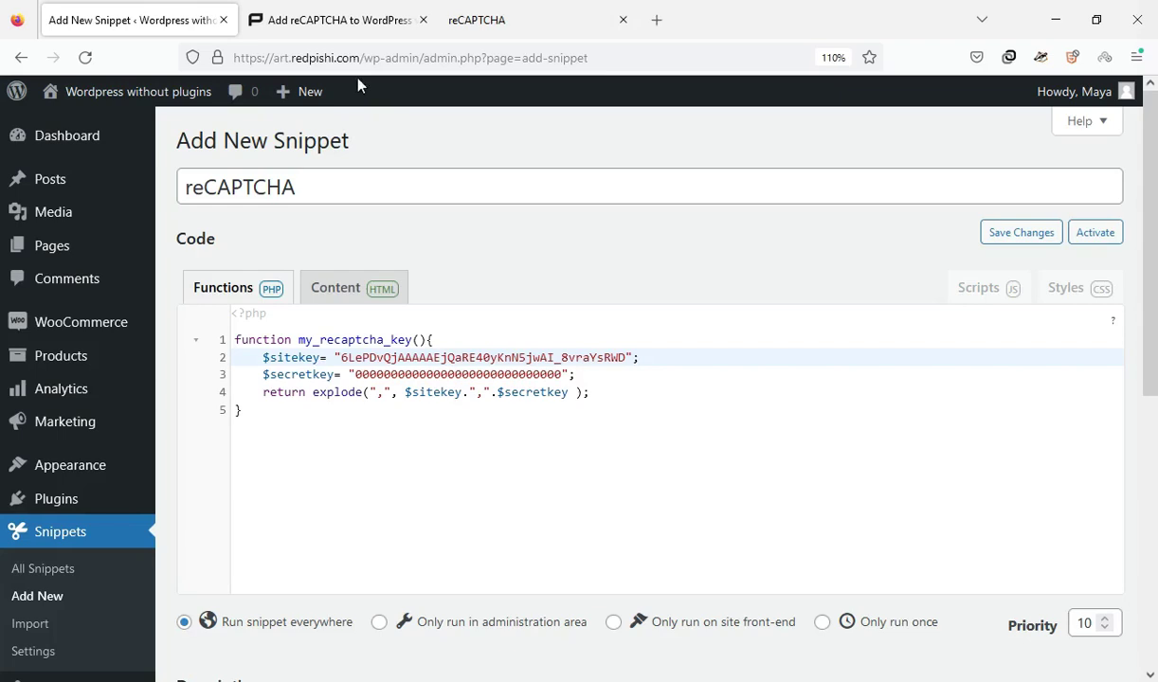
Copy the secret key from reCAPTCHA Admin and paste it over the $secretkey zeros
click(478, 20)
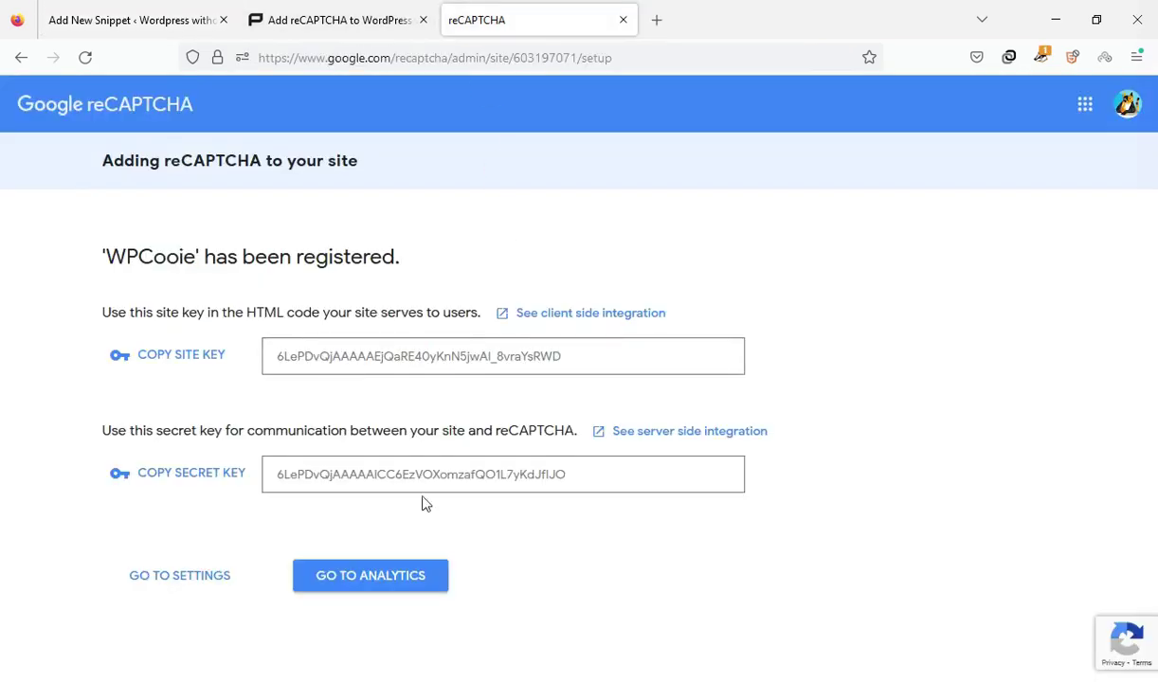
click(190, 475)
click(123, 17)
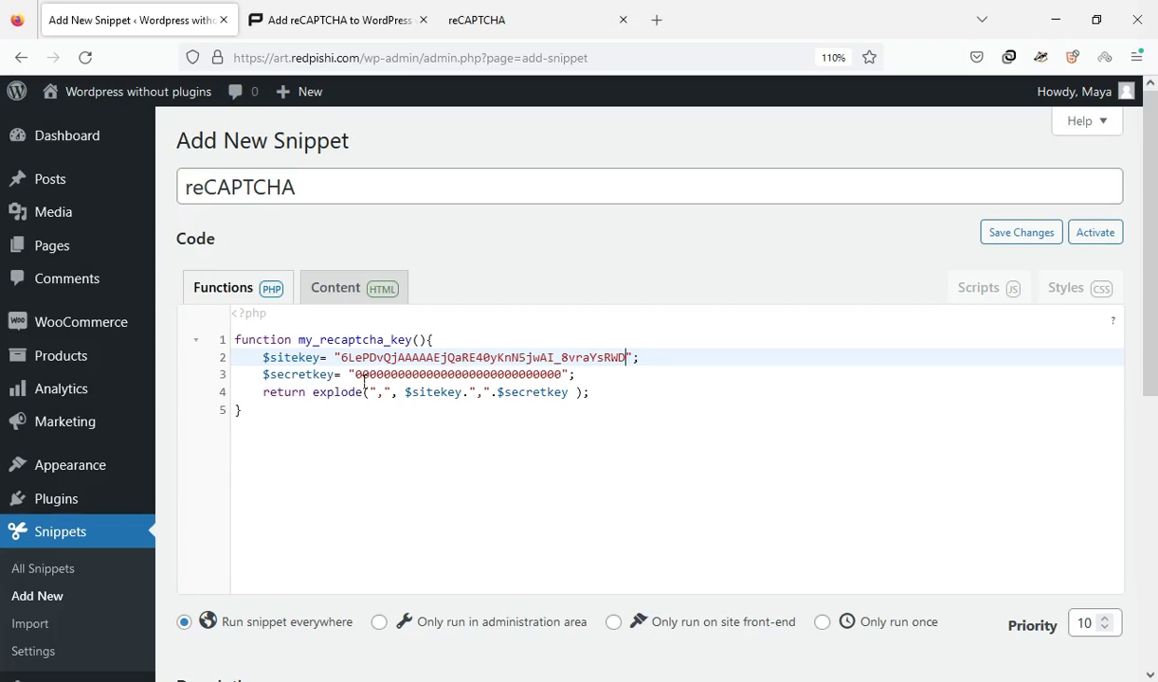
drag(356, 375, 566, 377)
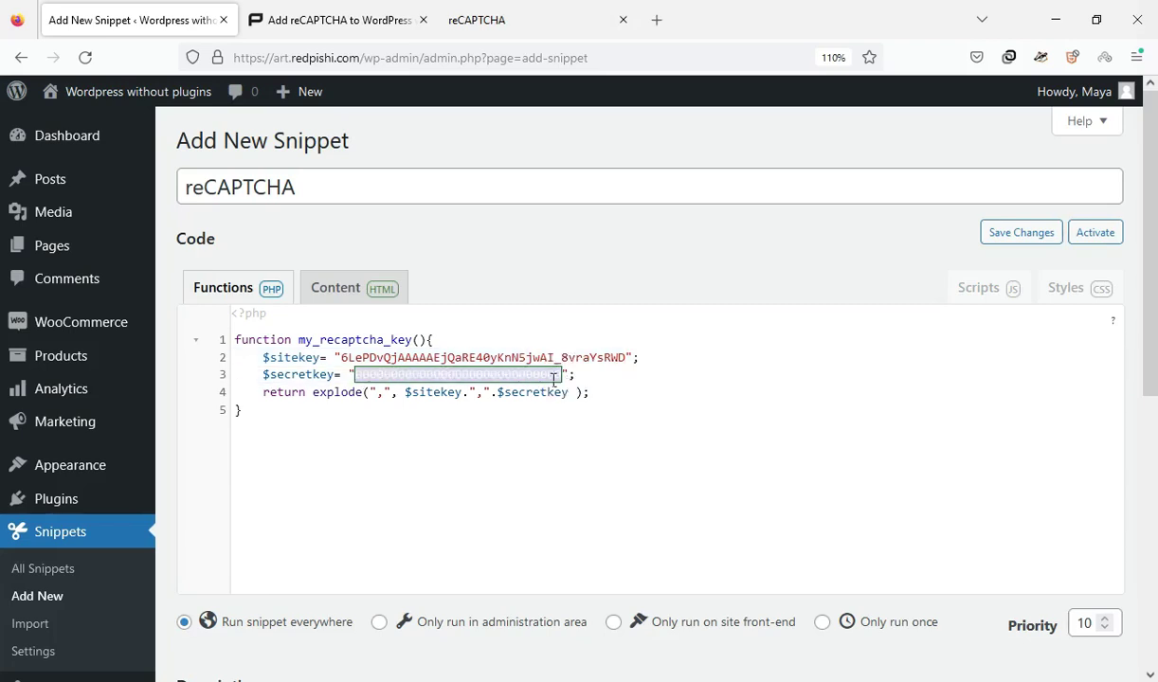
right_click(548, 372)
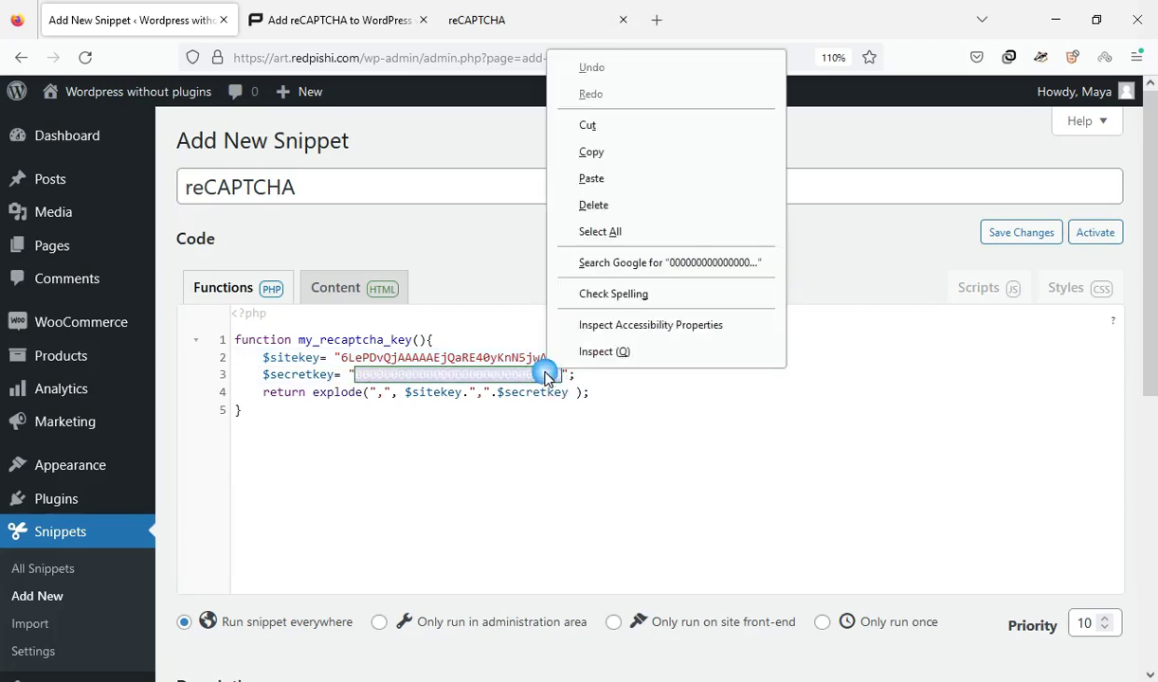
click(604, 190)
scroll(1153, 341, down, 1)
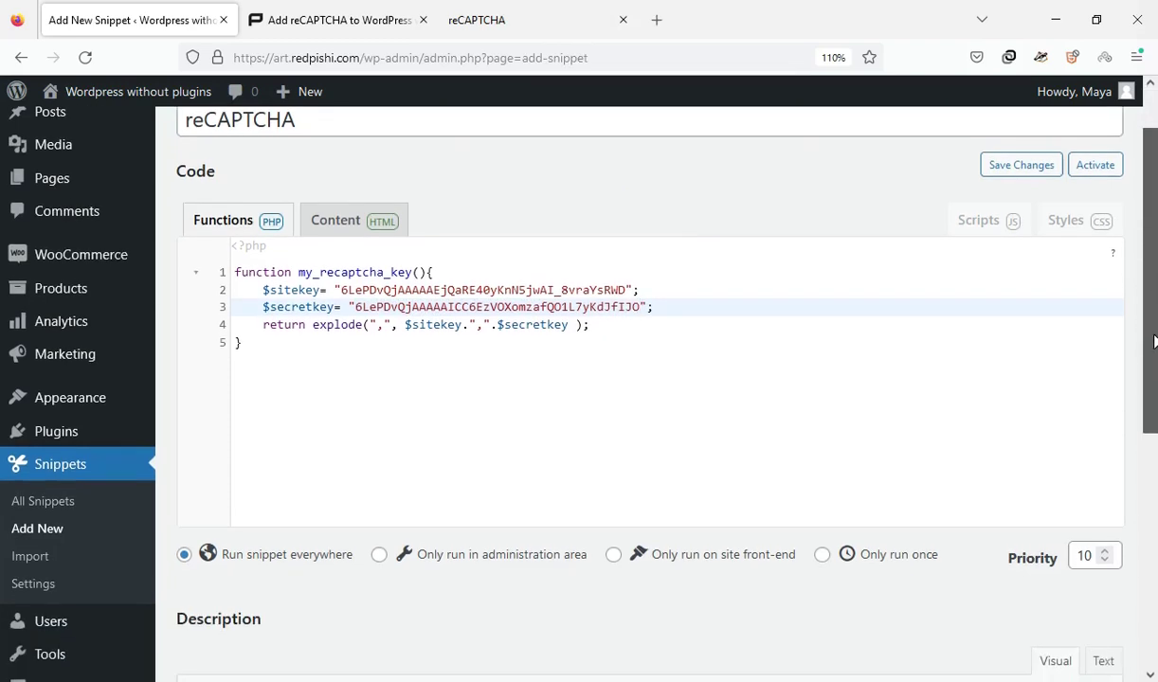
scroll(1154, 341, down, 5)
Save and activate the reCAPTCHA snippet, then return to the tutorial article
click(305, 602)
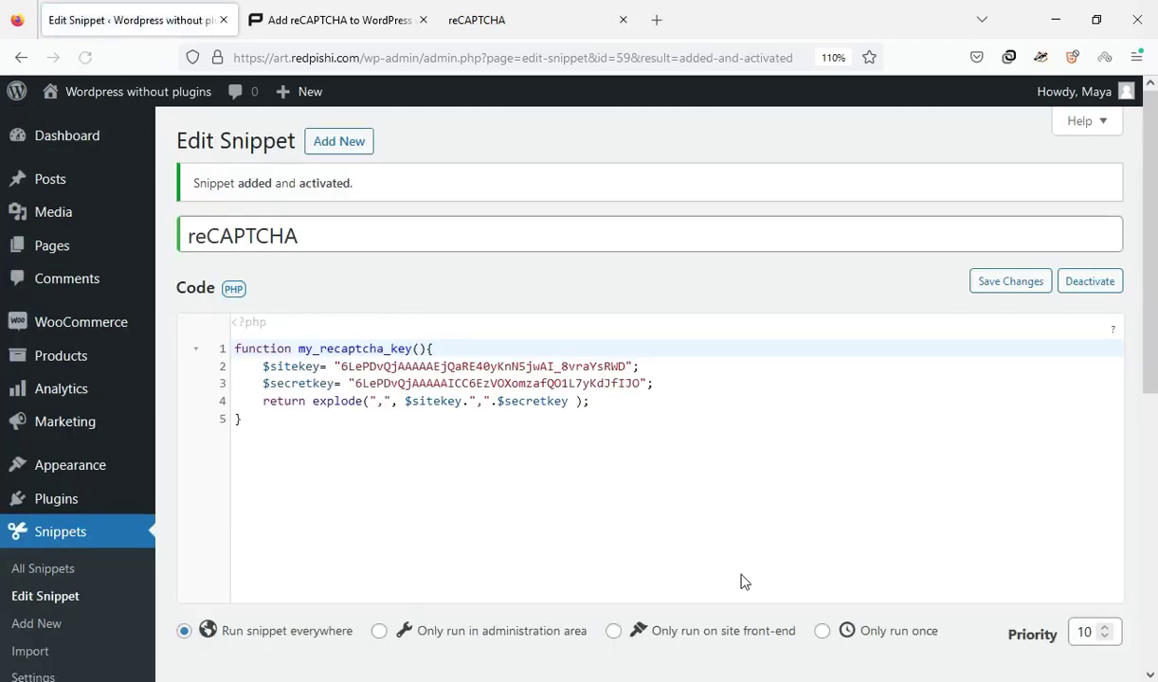
click(277, 15)
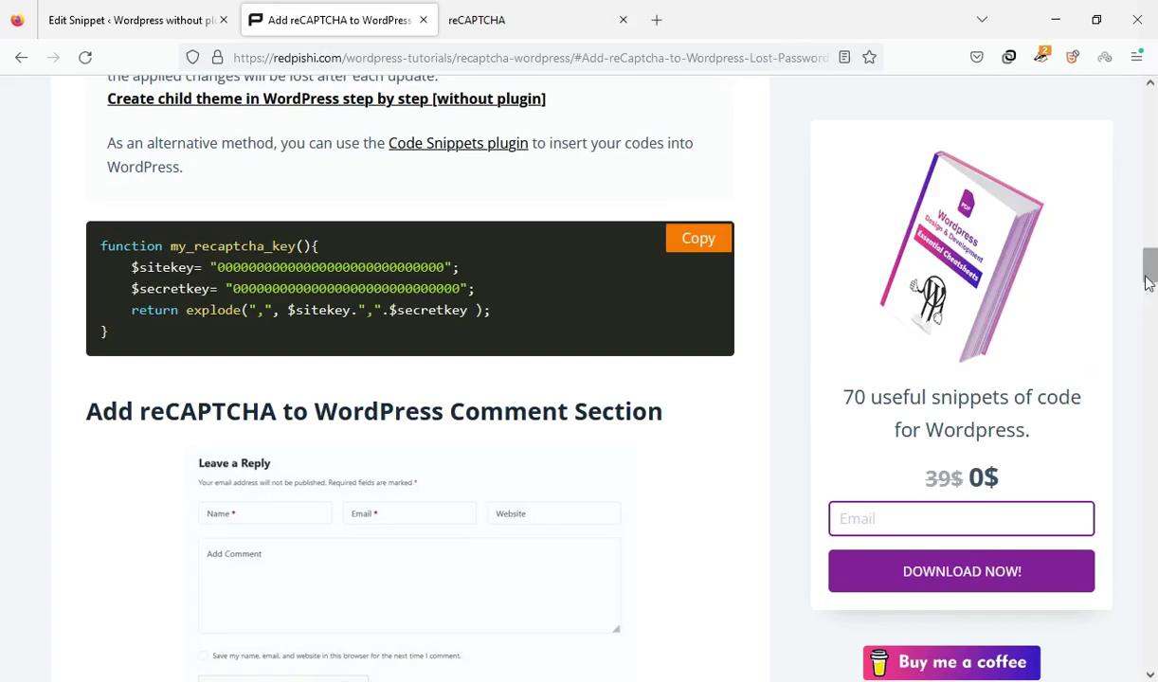
Copy the tutorial's comment-section reCAPTCHA code and go back to the Edit Snippet tab
scroll(1146, 282, down, 9)
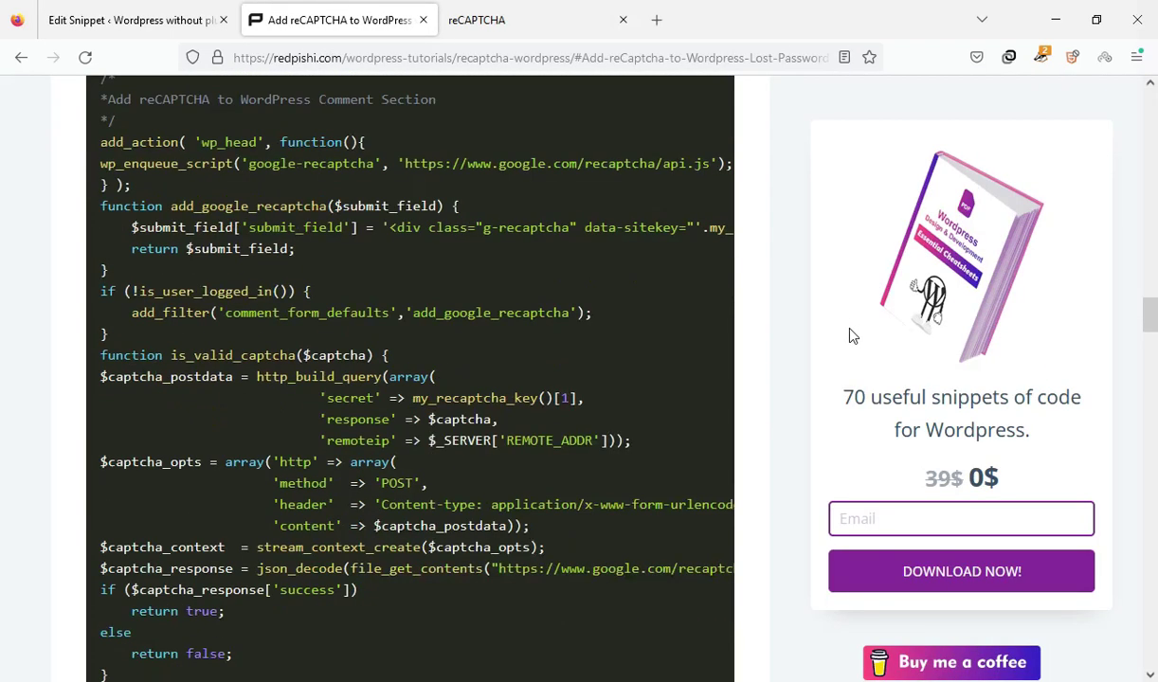
scroll(853, 335, up, 2)
mouse_move(466, 319)
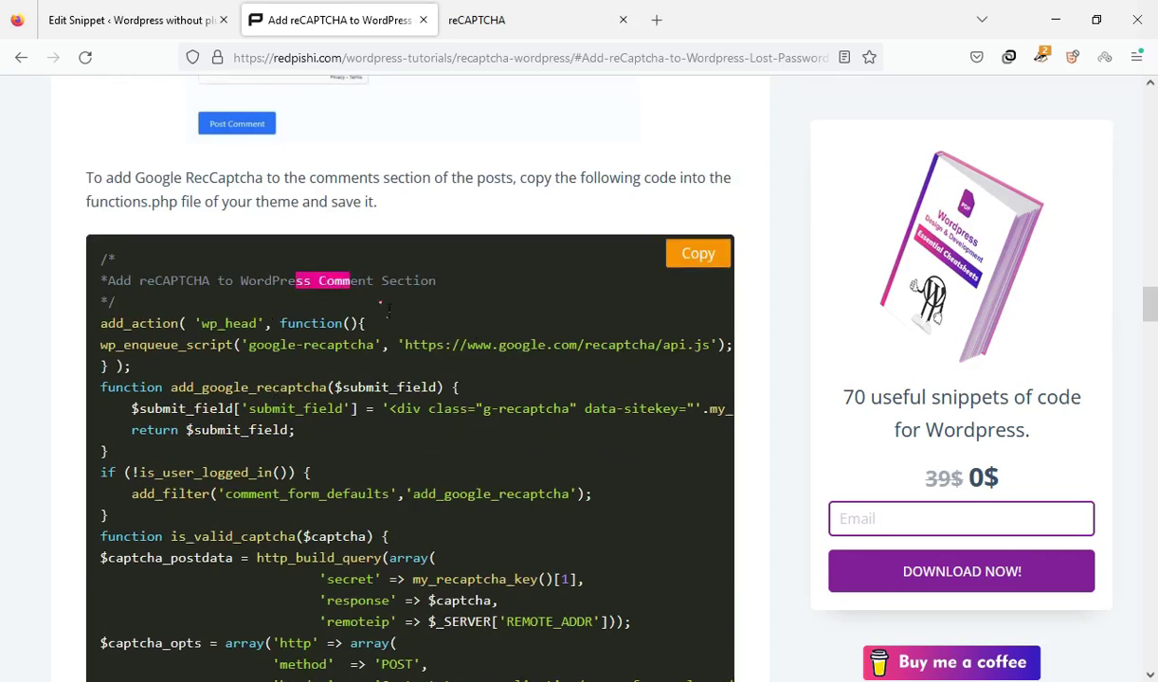
click(691, 256)
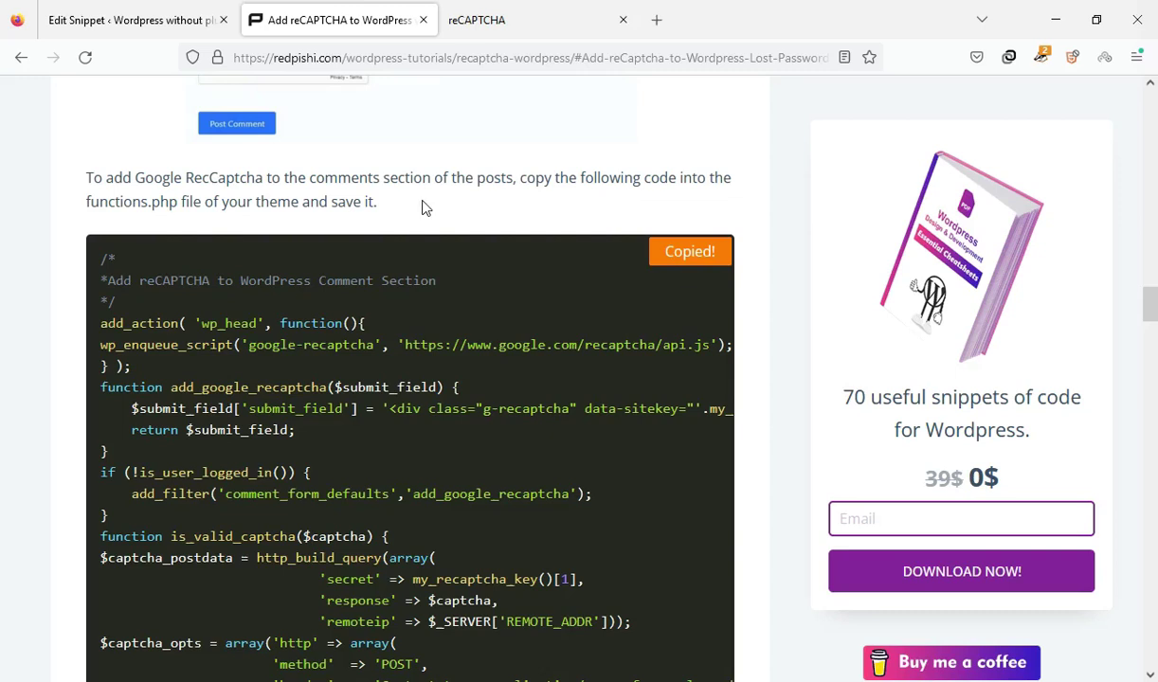
click(174, 11)
Paste the comment-section reCAPTCHA code below the key function and save the snippet
click(252, 445)
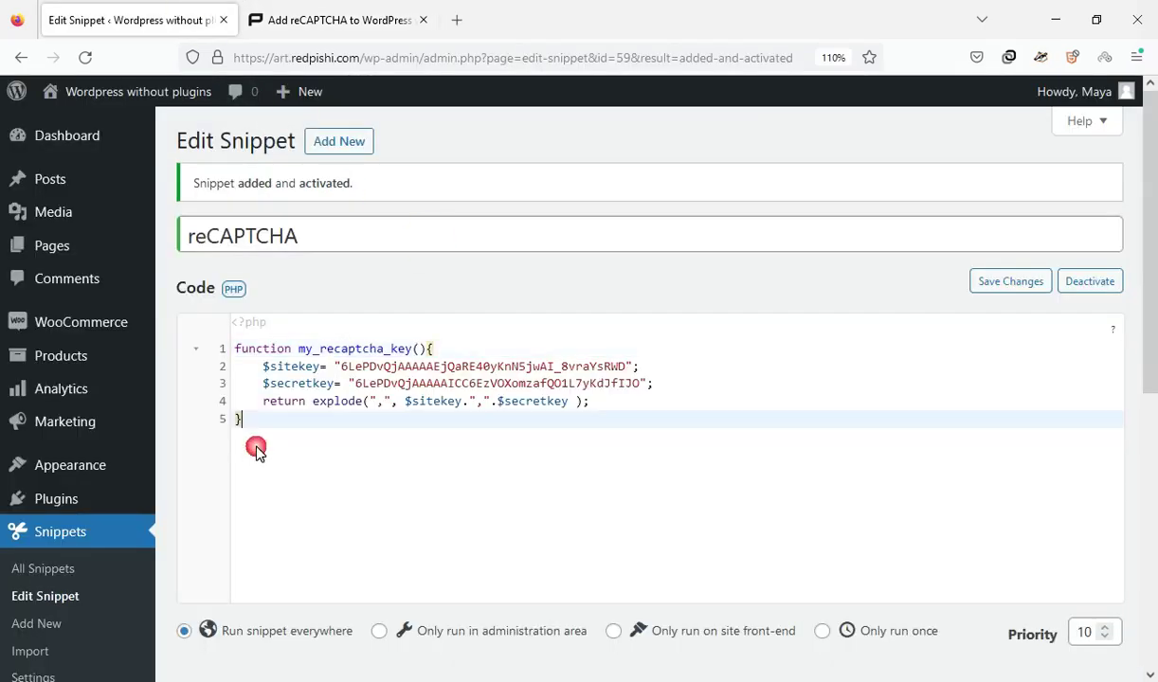
key(Return)
key(Return)
key(Return)
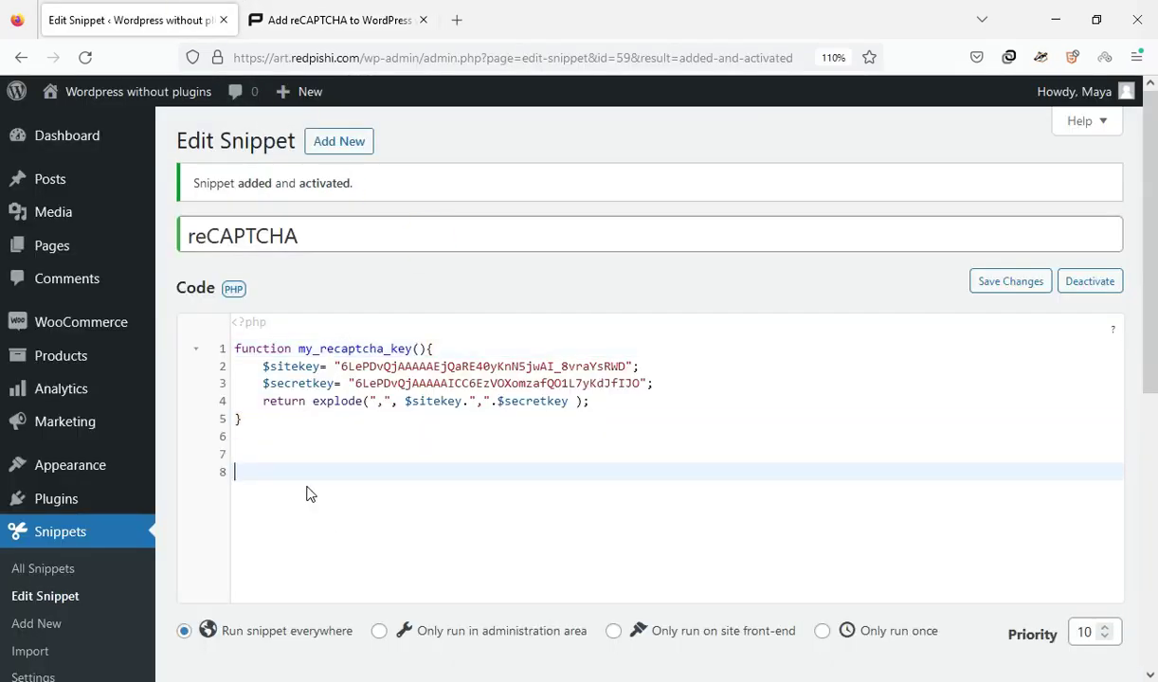
right_click(307, 468)
click(320, 314)
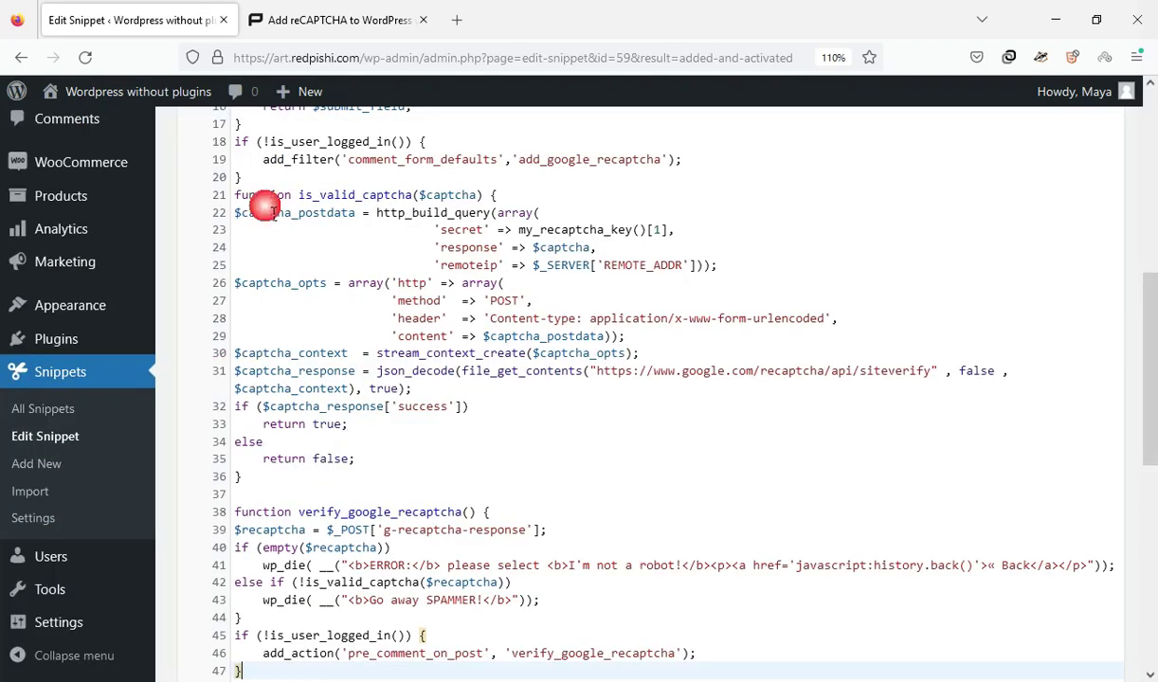
scroll(1151, 370, down, 6)
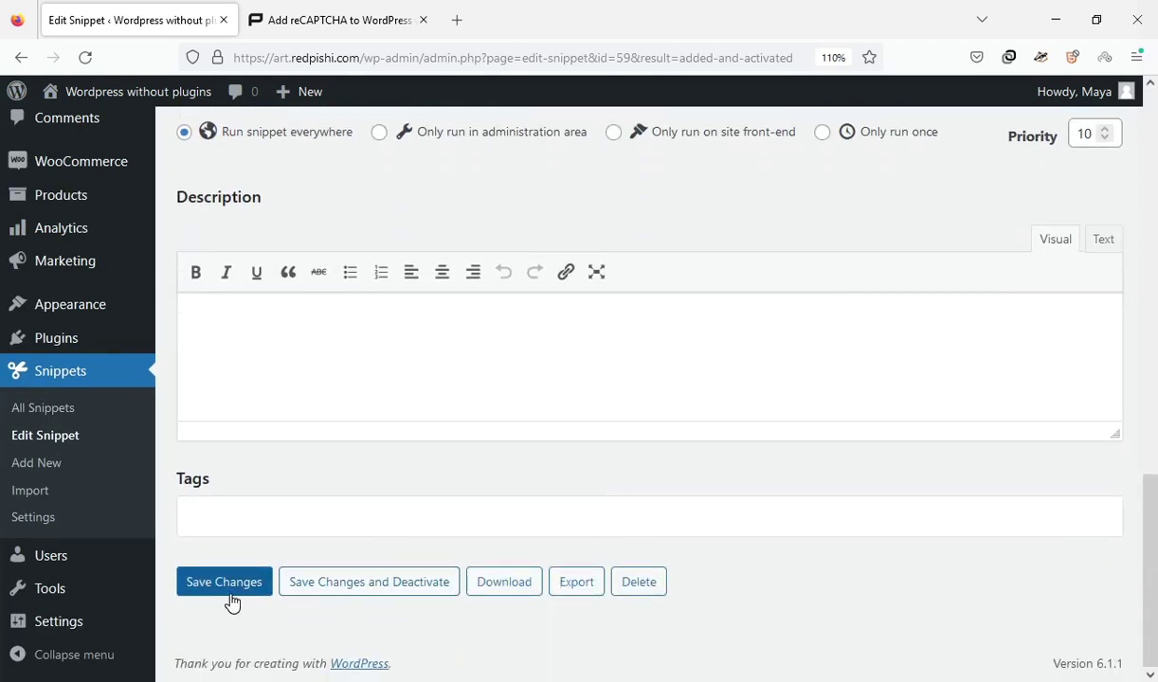
click(230, 594)
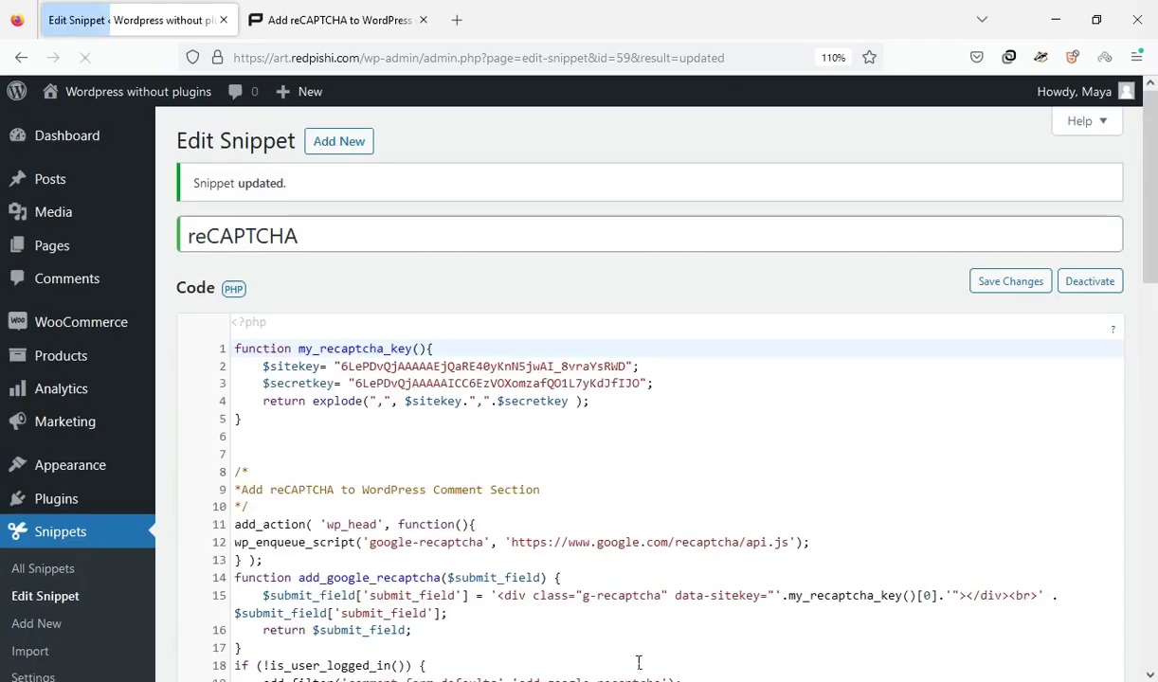
In a new private window, open the 'membership file test' post on art.redpishi.com and view its comment form
click(1135, 57)
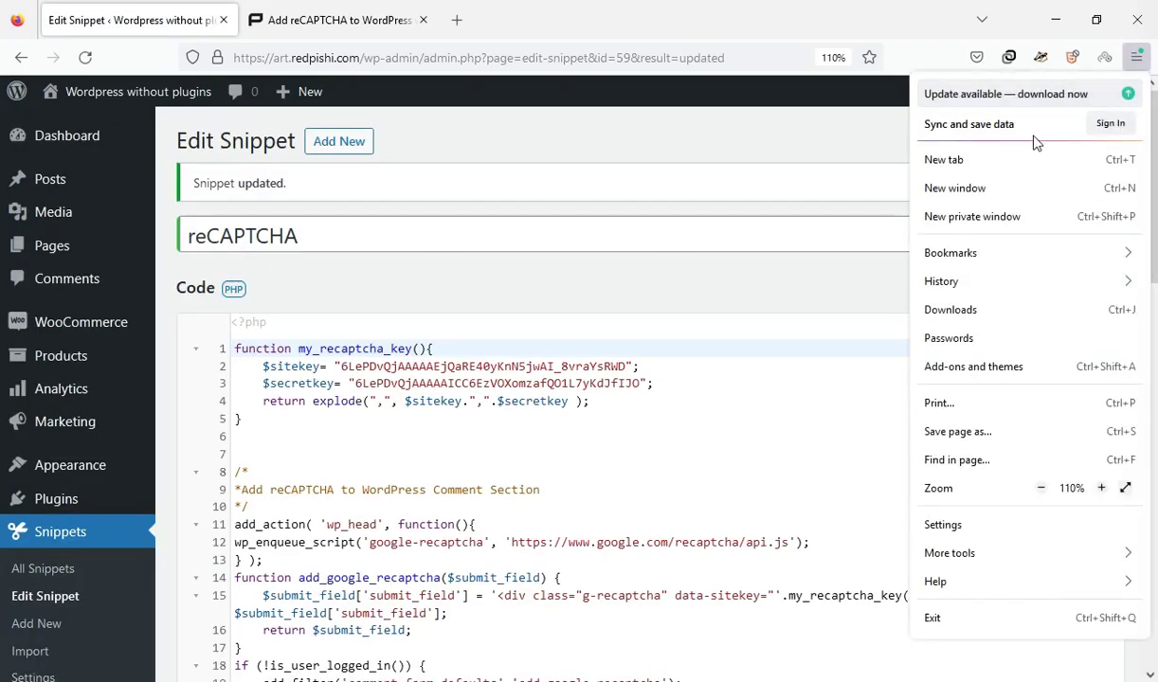
click(1003, 218)
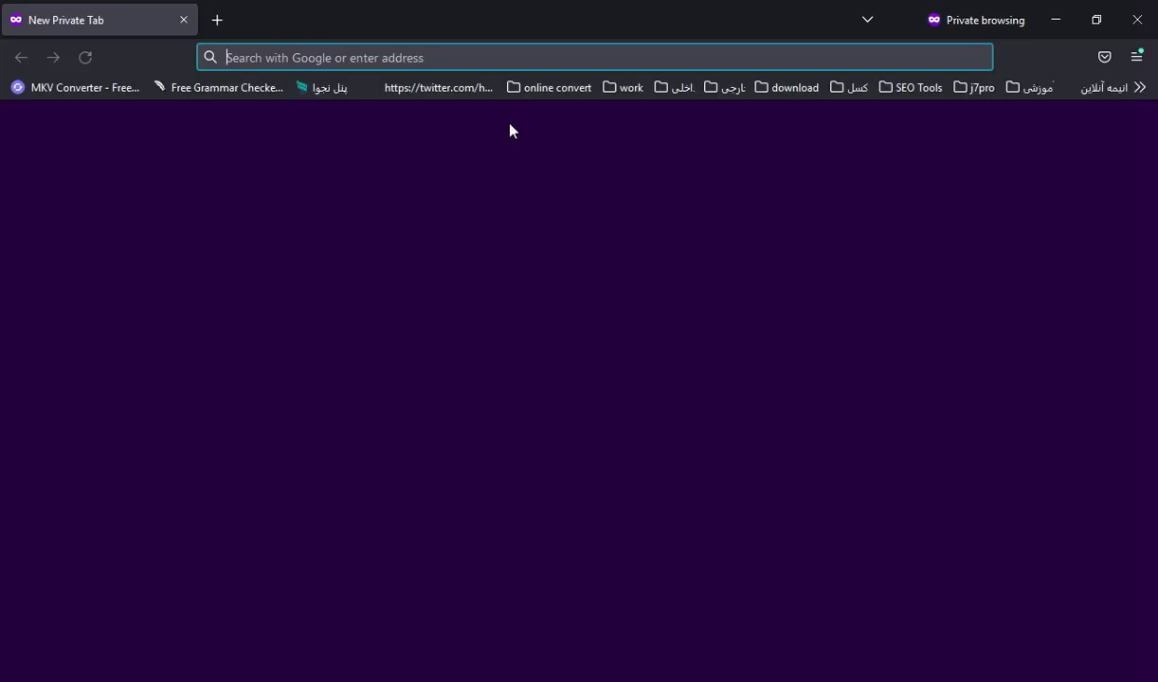
click(453, 65)
text(art.redpishi.com/)
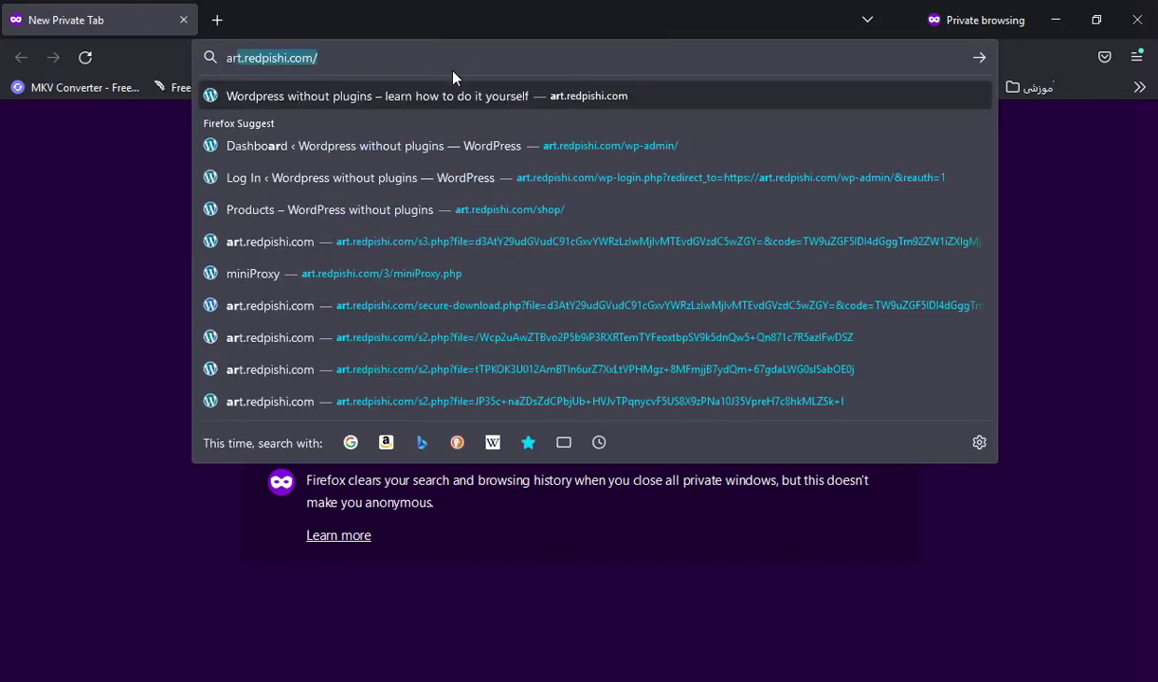
key(Return)
click(144, 263)
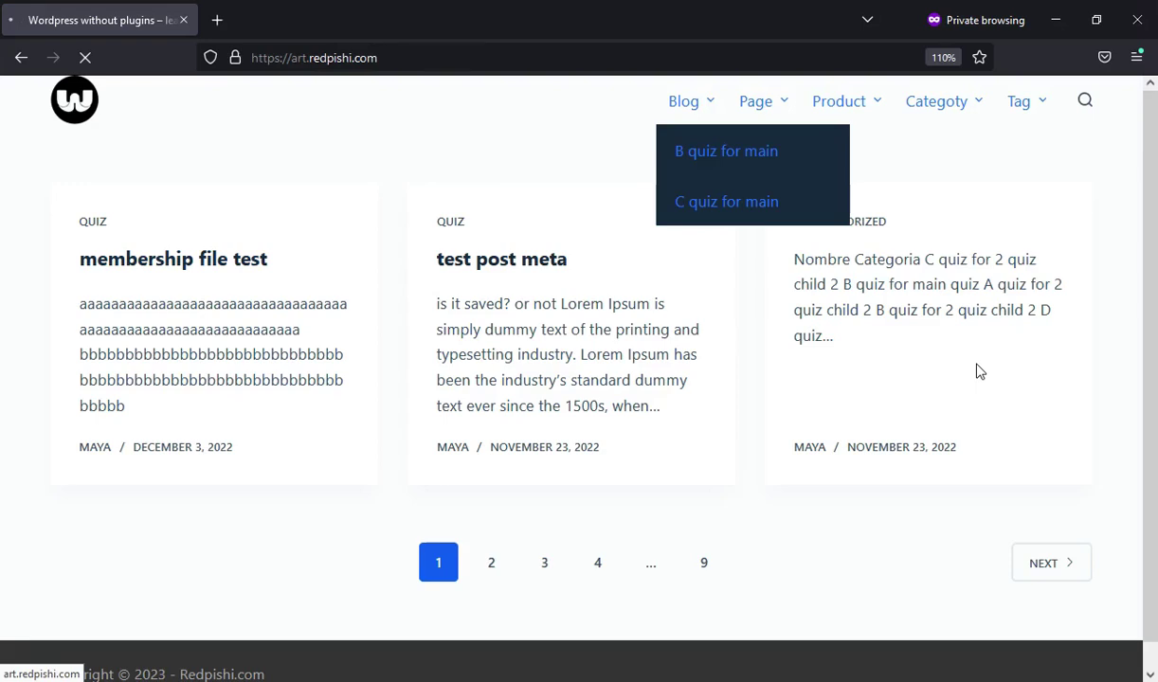
scroll(1089, 393, down, 3)
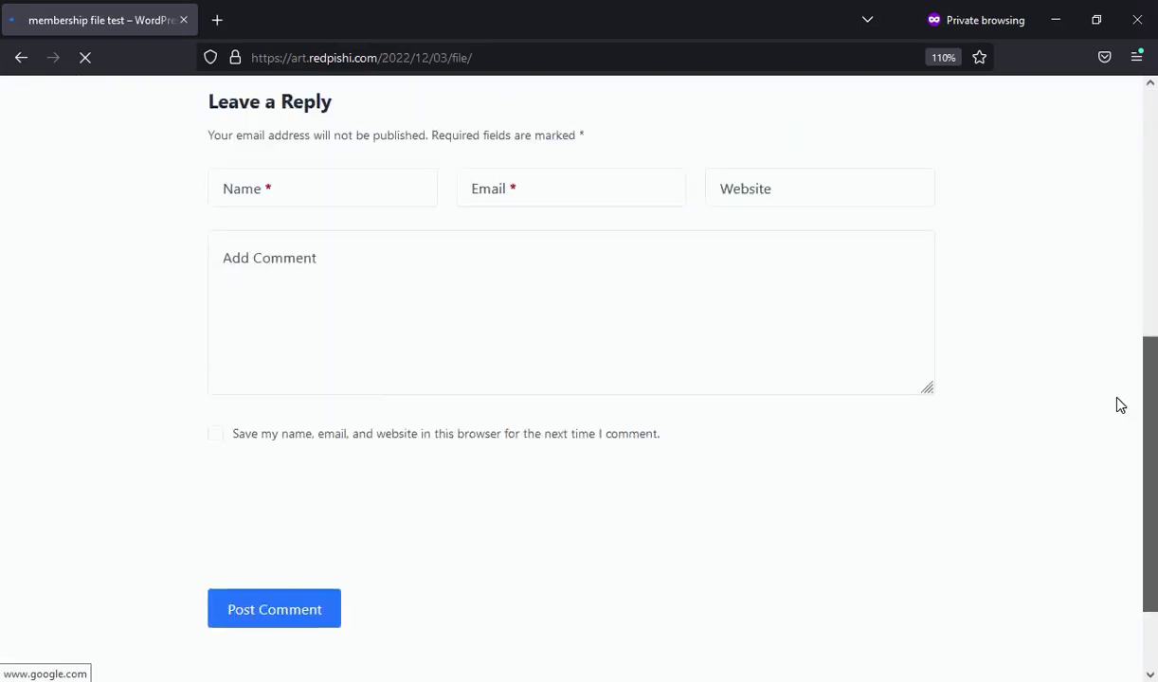
scroll(1099, 426, down, 2)
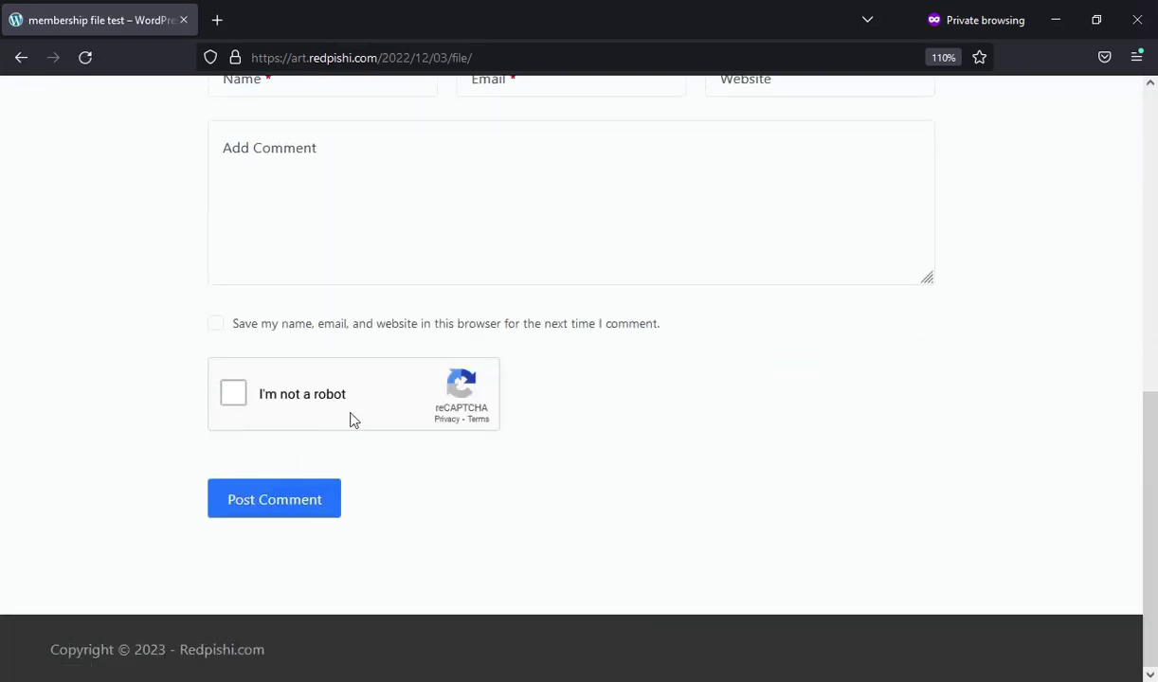
scroll(645, 496, up, 2)
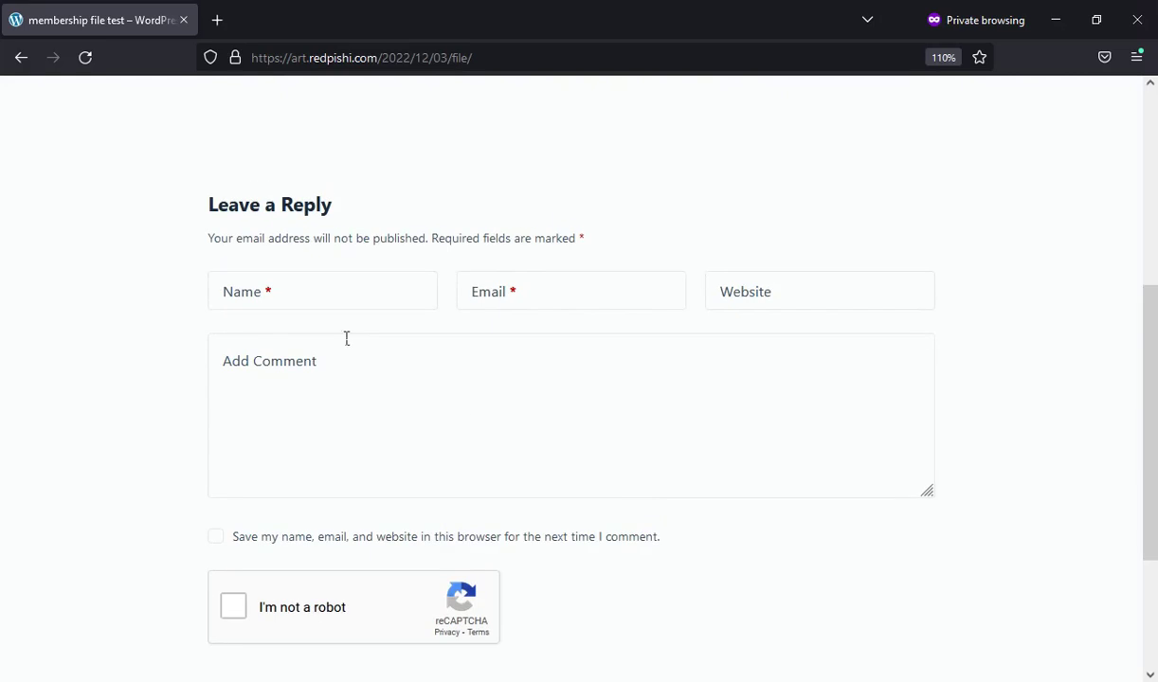
Load art.redpishi.com/wp-admin/ in a new private tab
click(218, 23)
key(ctrl+v)
key(Return)
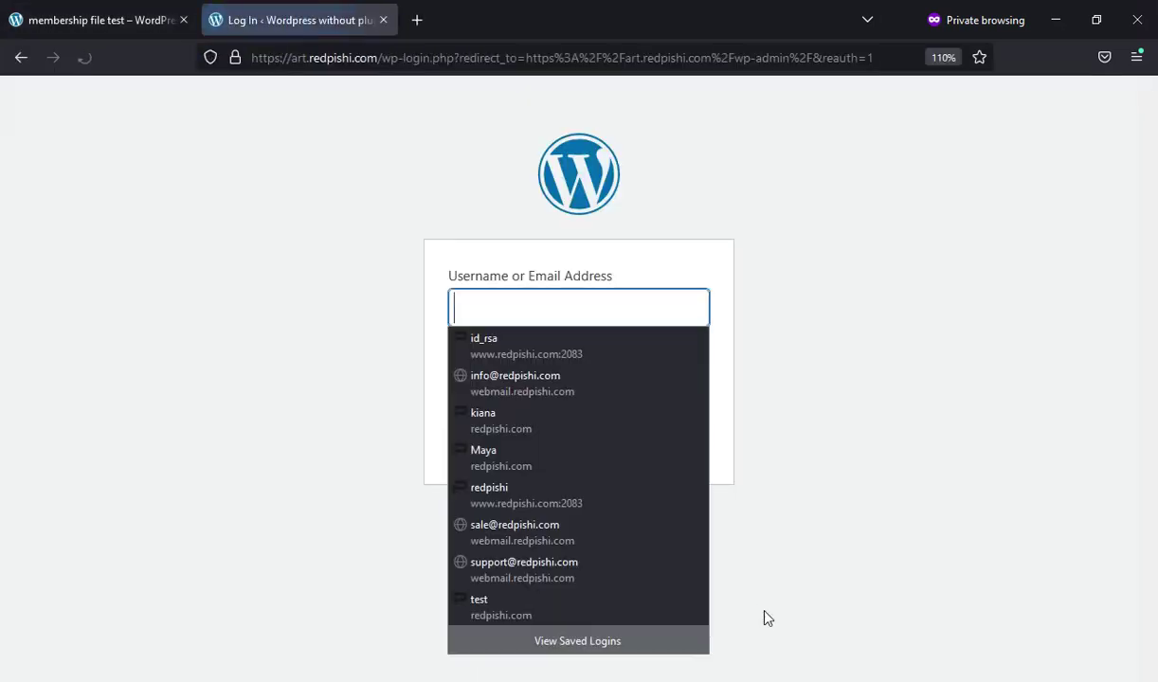
Check that the private login page has no reCAPTCHA, then return to the snippet editor window
click(930, 426)
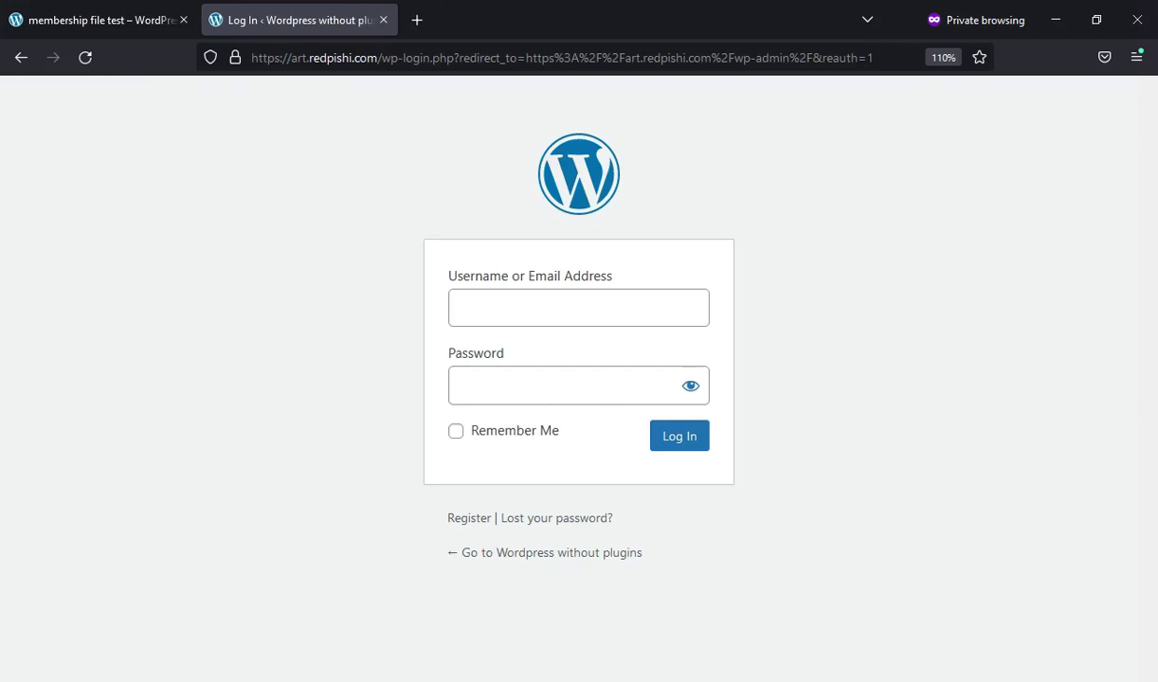
key(alt+Tab)
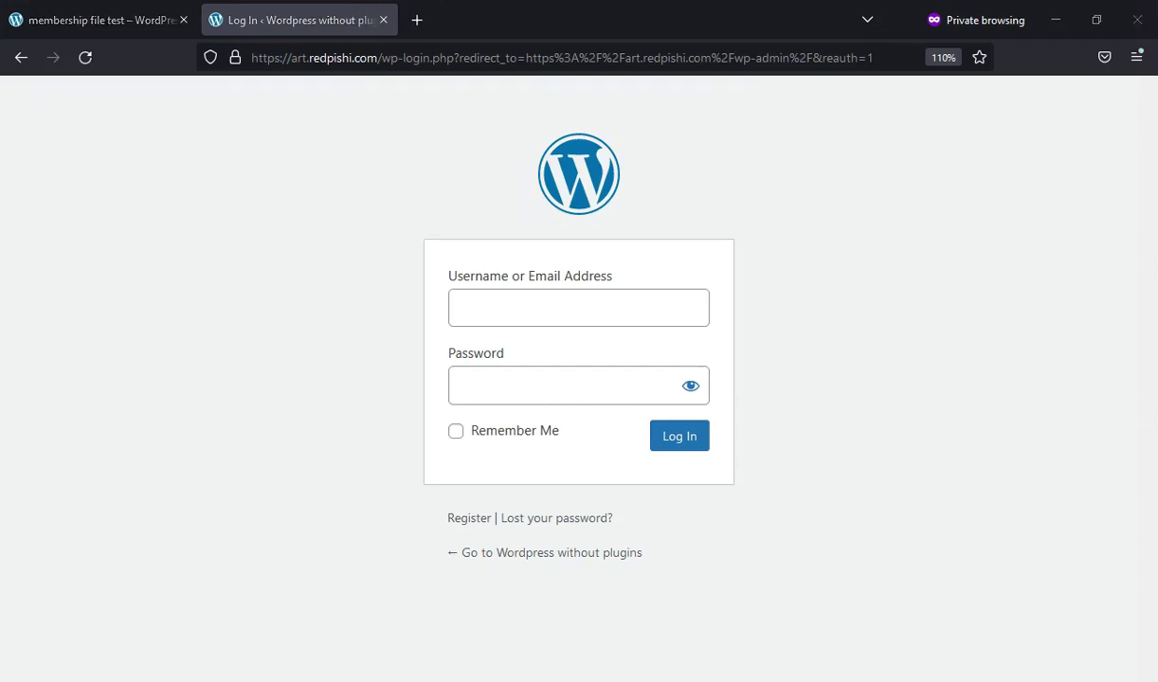
Copy the Admin Login Page reCAPTCHA code from the 'Add reCAPTCHA to WordPress' tutorial
click(309, 8)
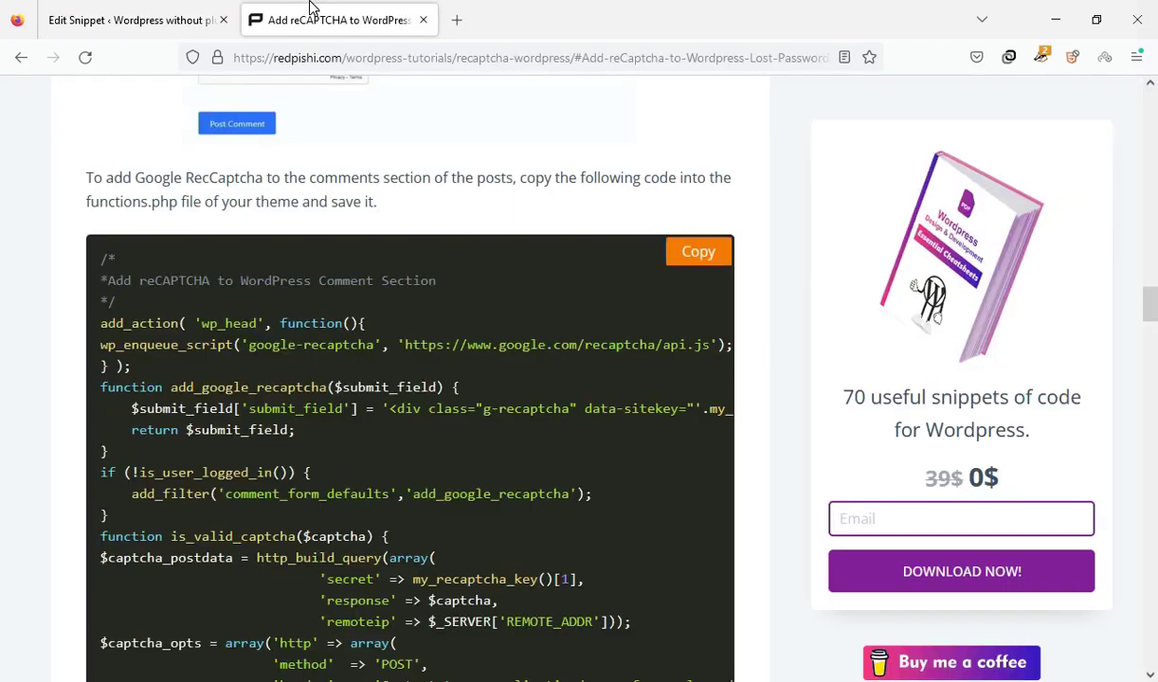
scroll(641, 439, down, 10)
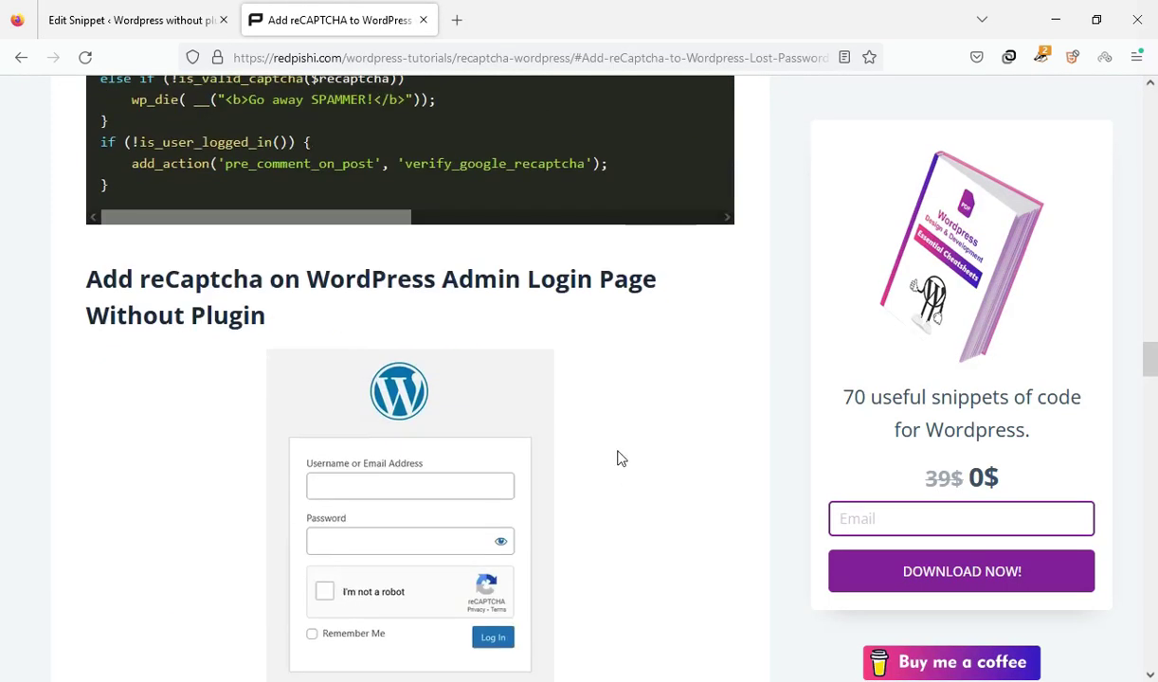
scroll(616, 459, down, 2)
scroll(617, 458, down, 2)
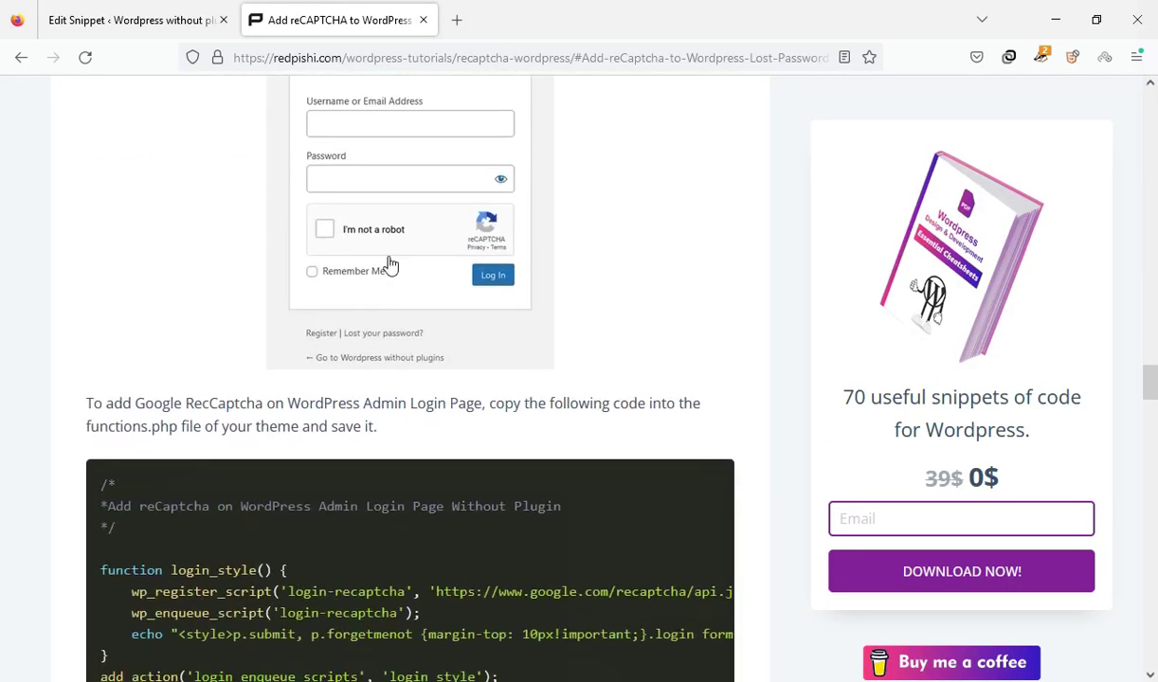
scroll(388, 405, down, 3)
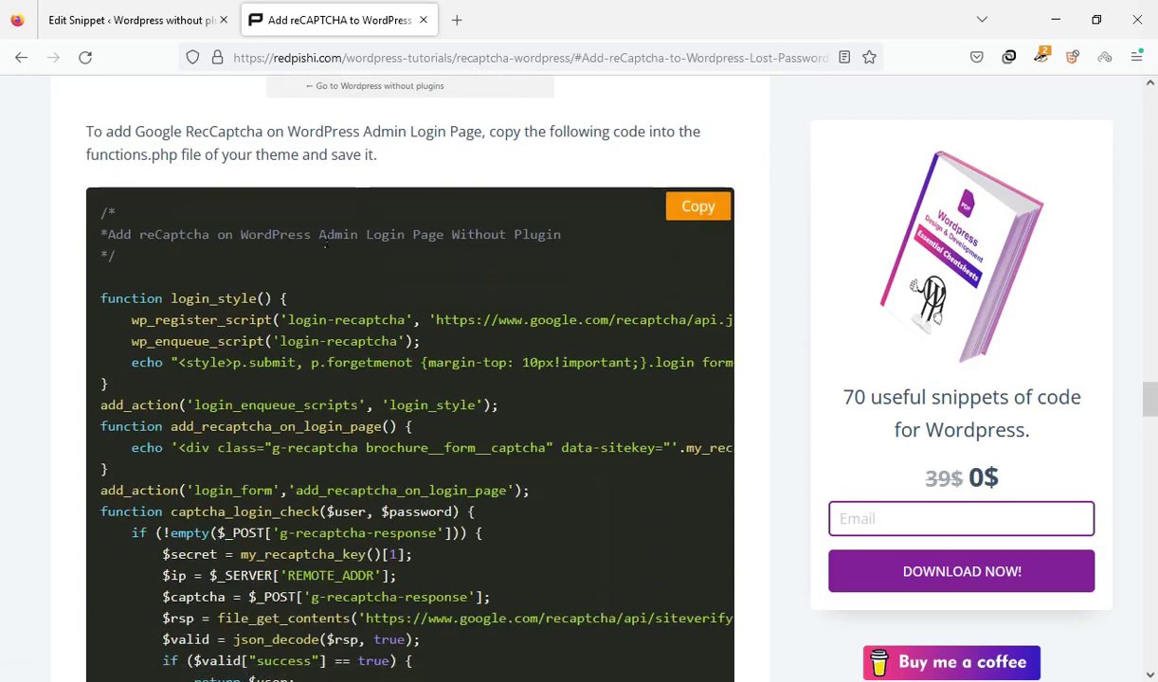
drag(320, 237, 433, 239)
click(653, 233)
click(698, 222)
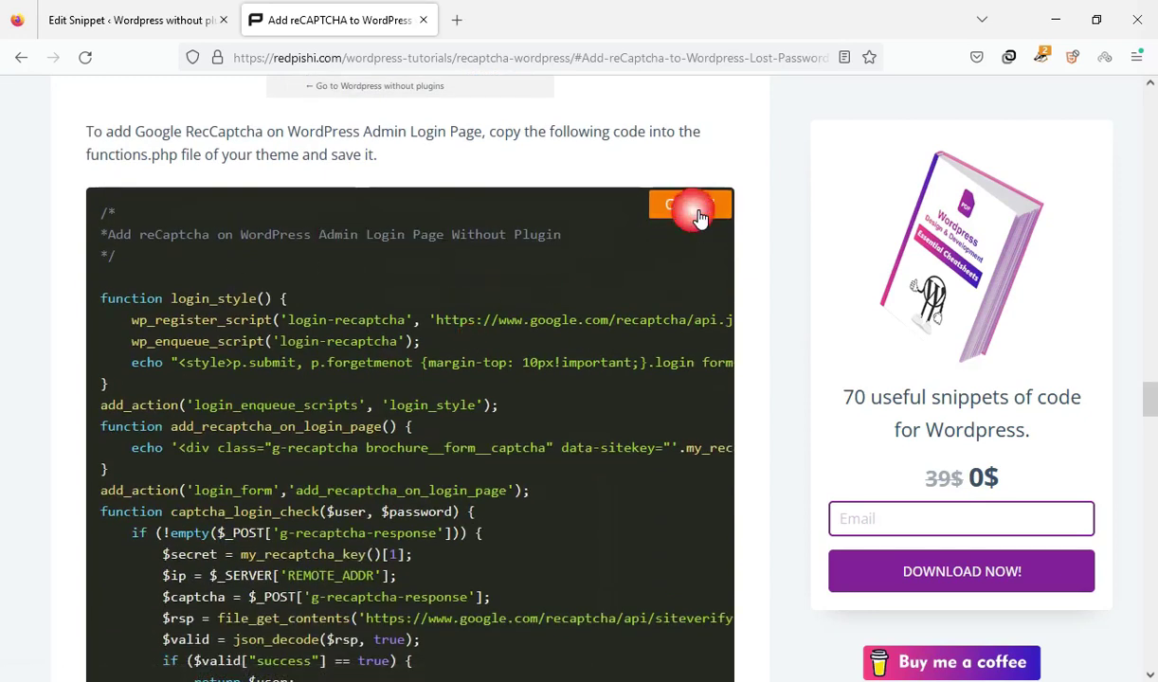
Paste the admin login code after the existing snippet code, save, and reload the private login page
click(133, 20)
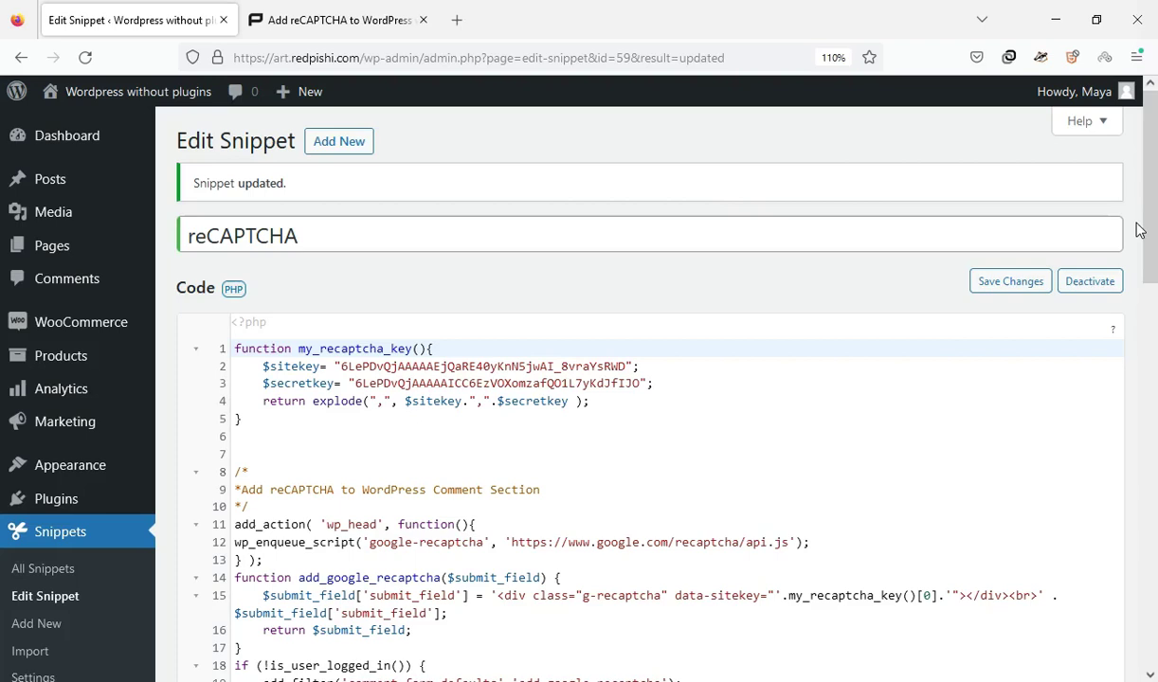
drag(1139, 230, 1140, 473)
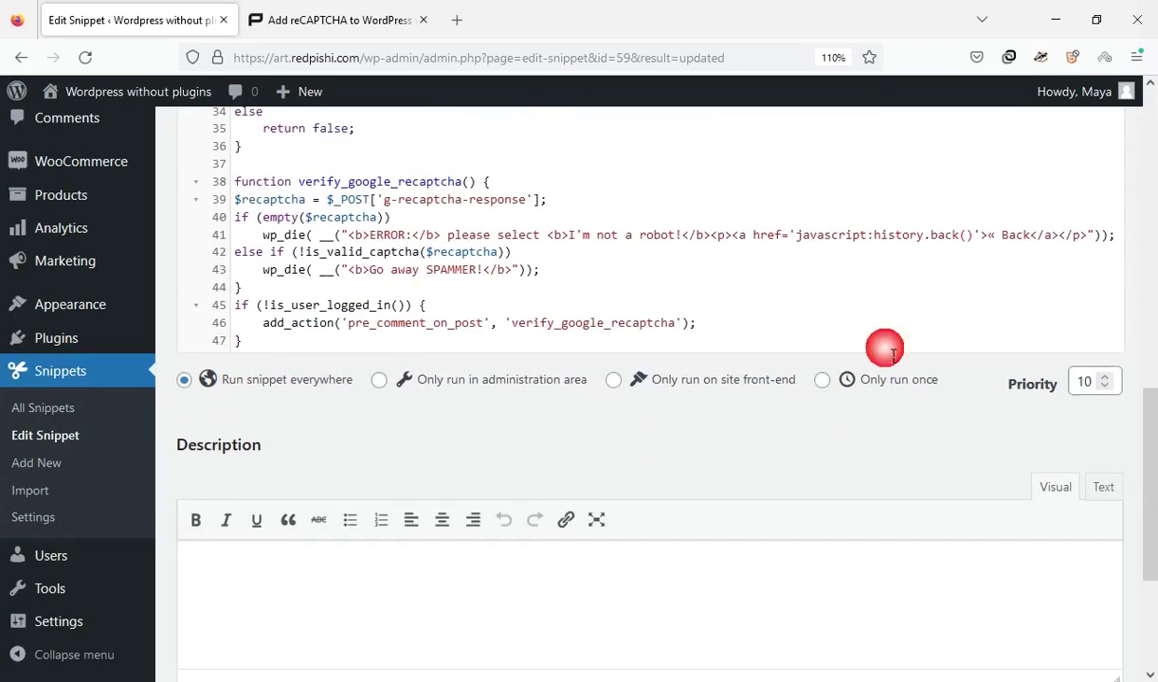
click(769, 324)
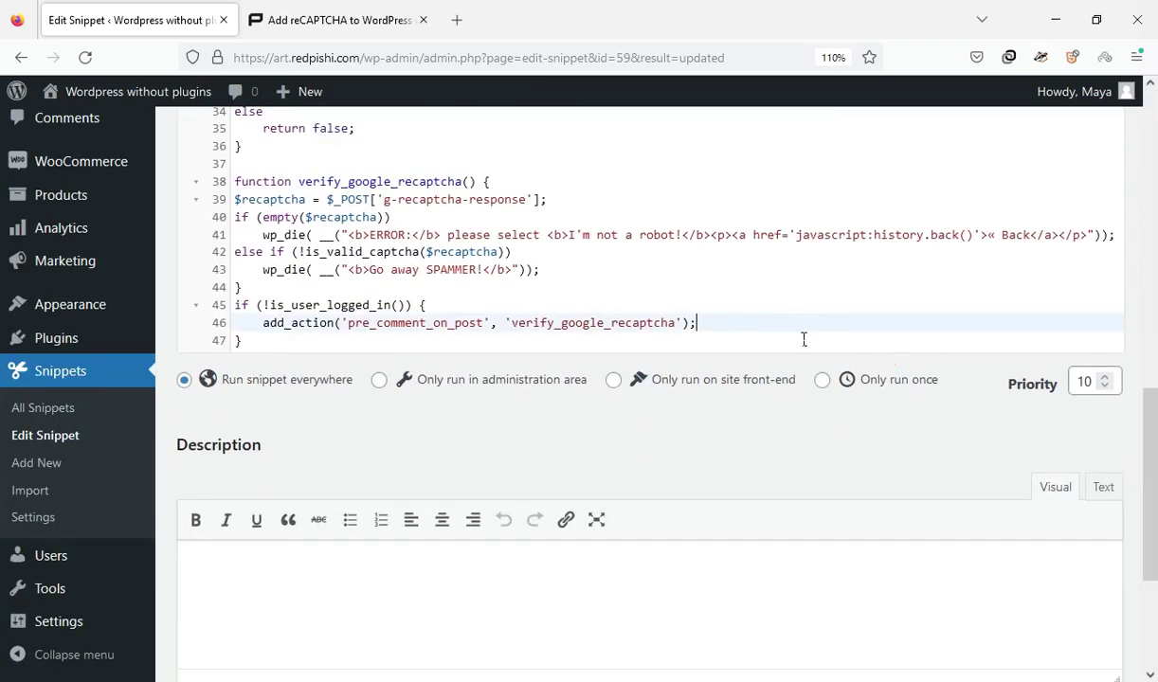
click(260, 343)
key(Return)
key(Return)
key(Return)
key(Return)
key(Return)
key(Return)
key(Return)
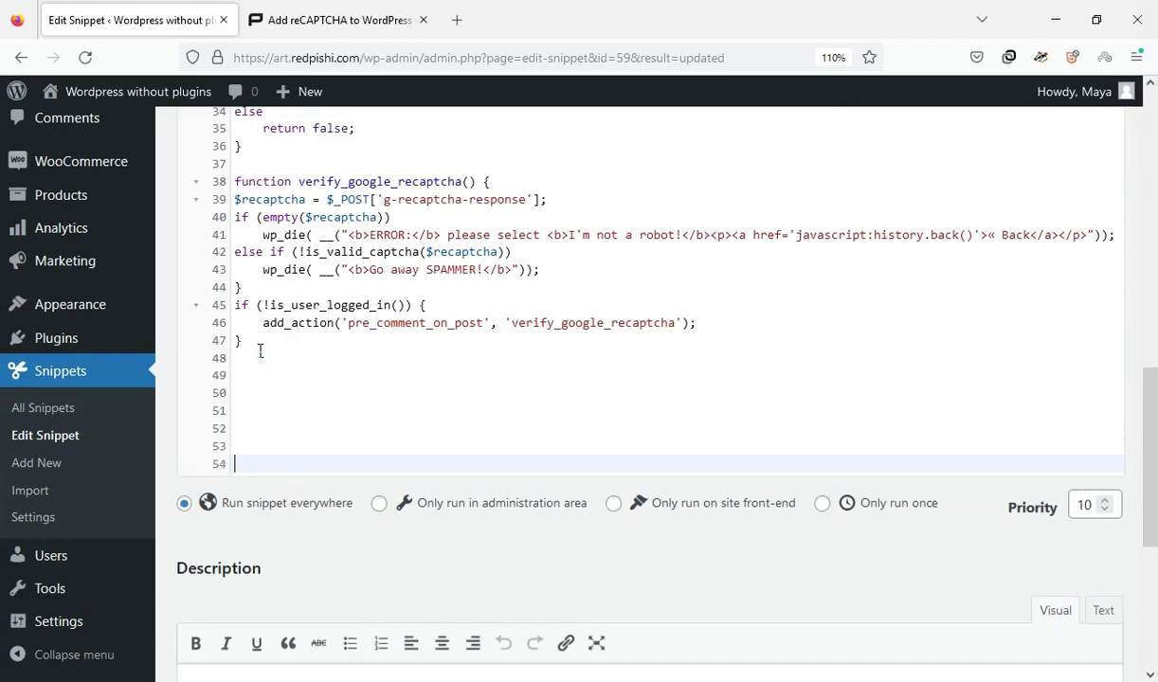
right_click(240, 428)
click(276, 261)
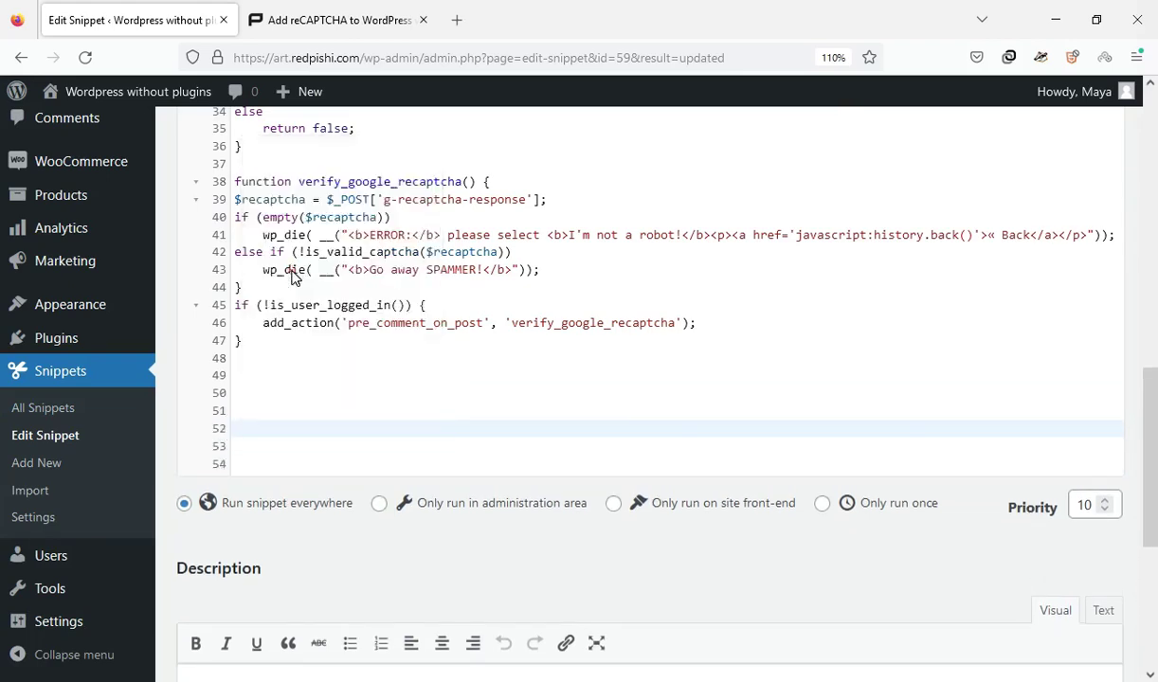
drag(1154, 452, 1154, 620)
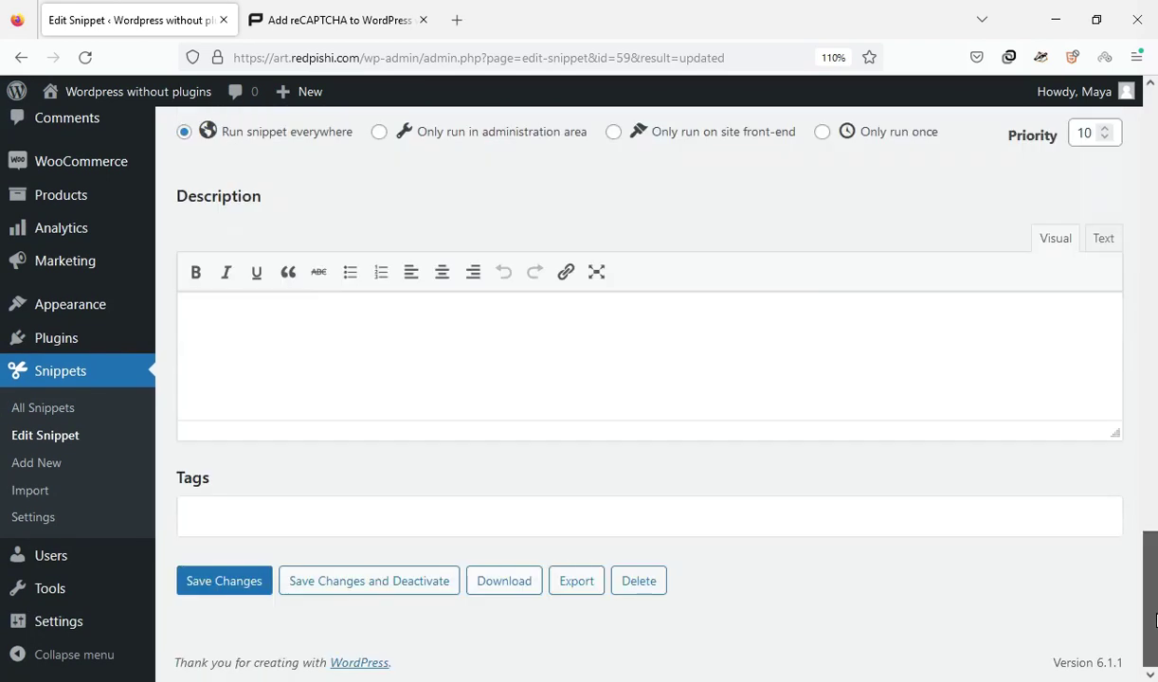
click(232, 587)
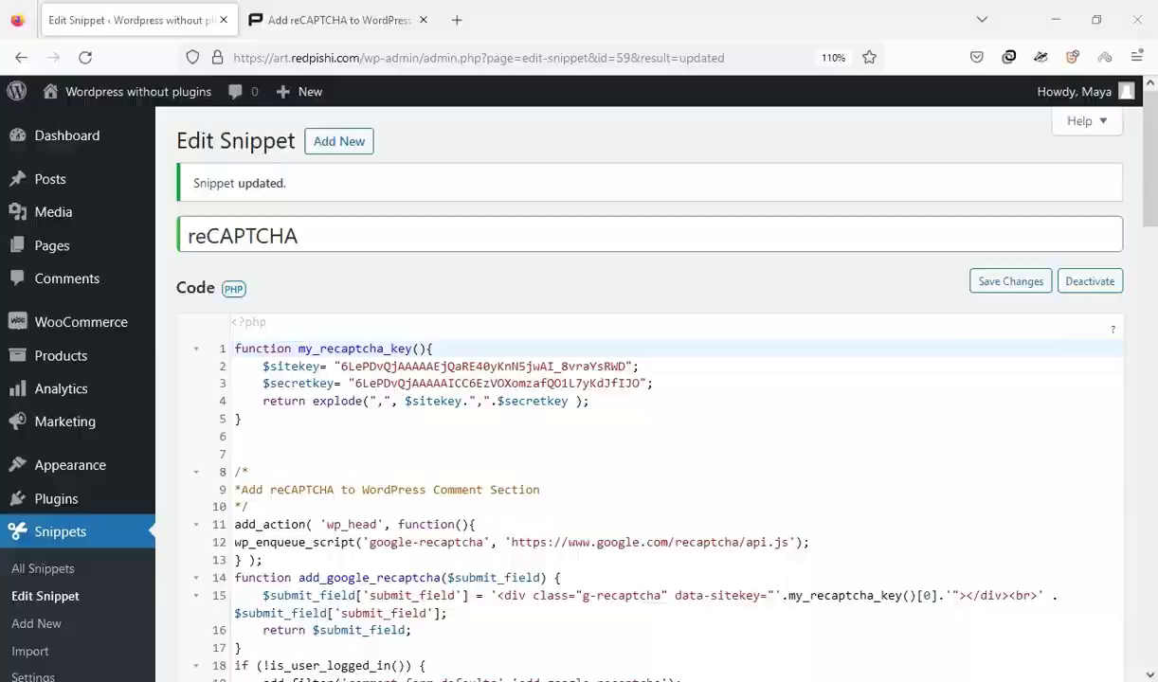
key(alt+Tab)
click(85, 57)
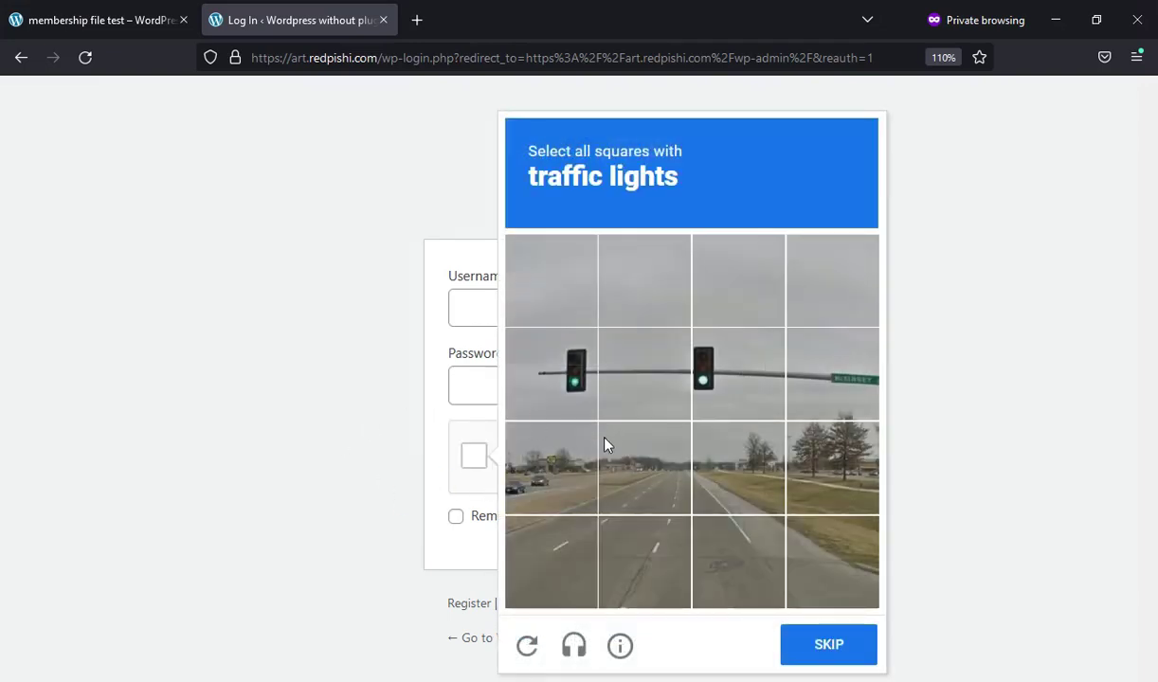
Close the image challenge, open 'Lost your password?' in a new tab, then return to the main window
click(1001, 441)
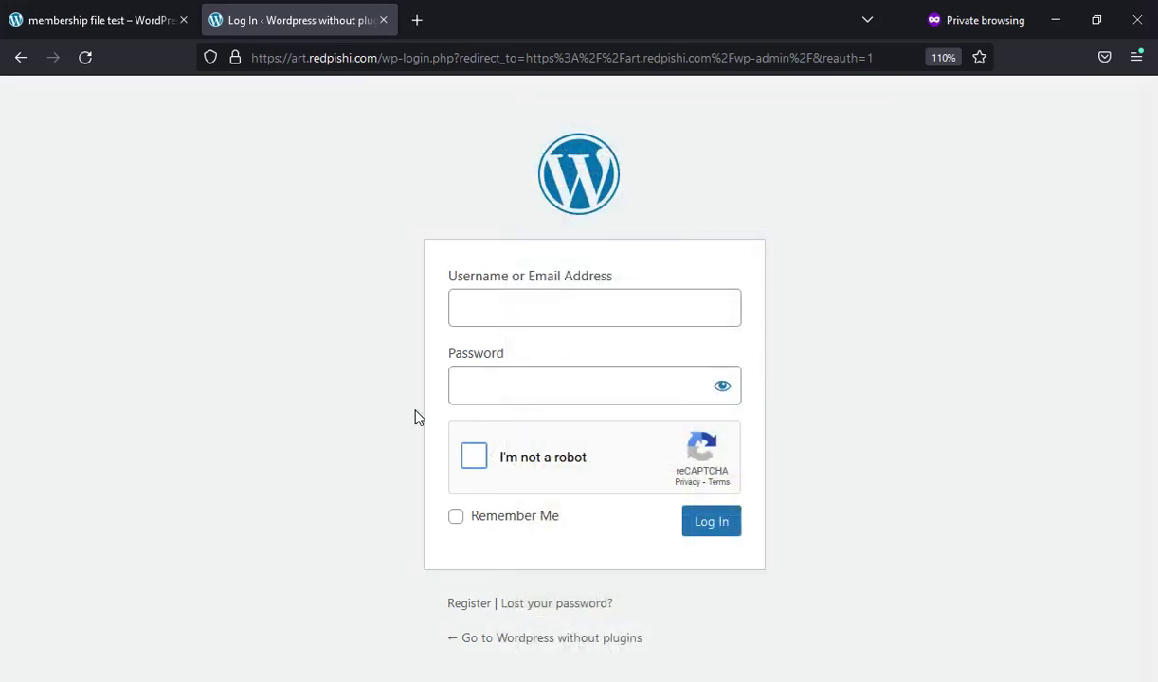
middle_click(523, 603)
click(497, 18)
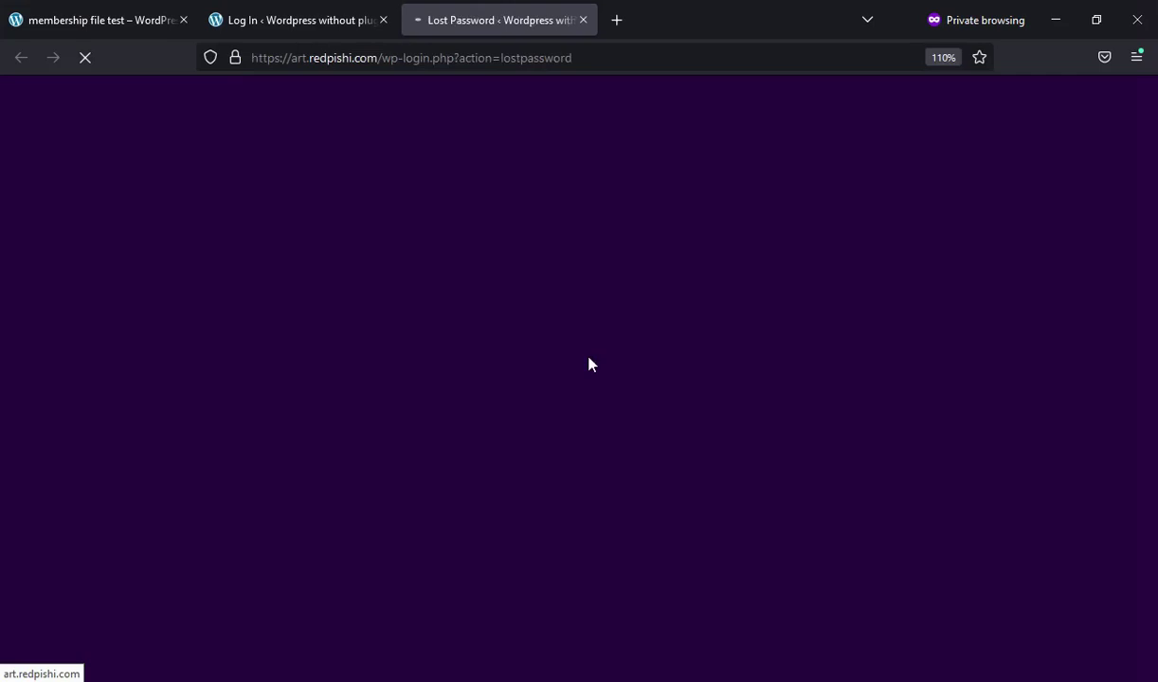
click(596, 417)
click(931, 345)
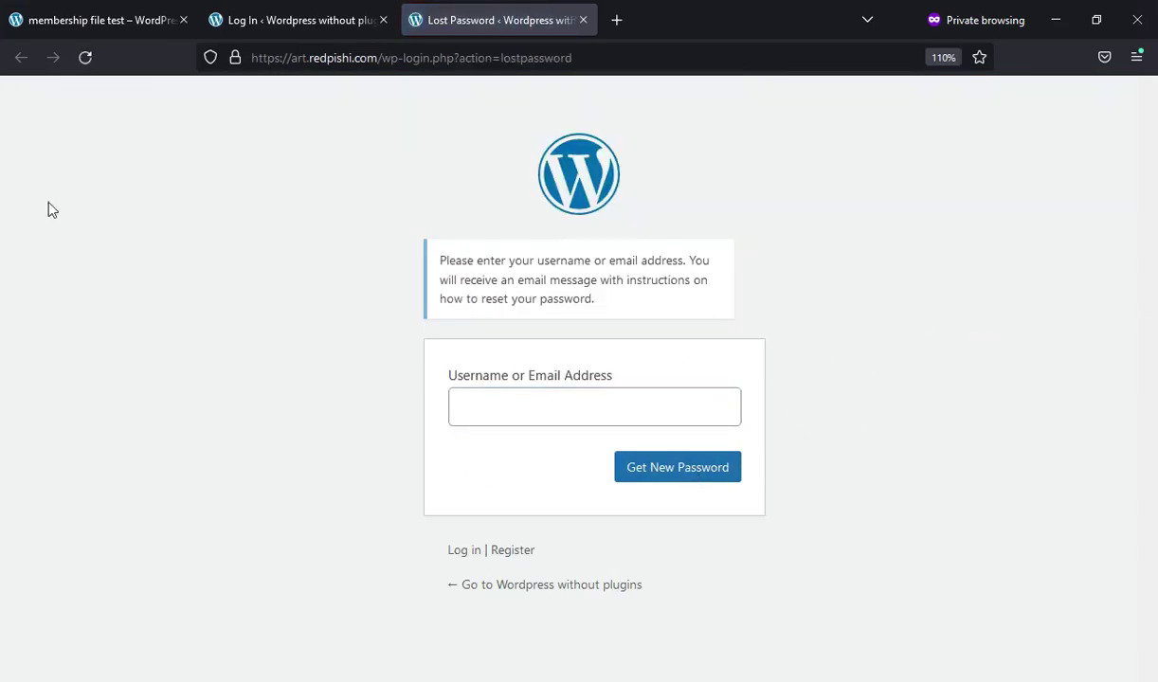
key(alt+Tab)
Copy the Lost Password Form reCAPTCHA code from the tutorial and return to the Edit Snippet tab
click(336, 19)
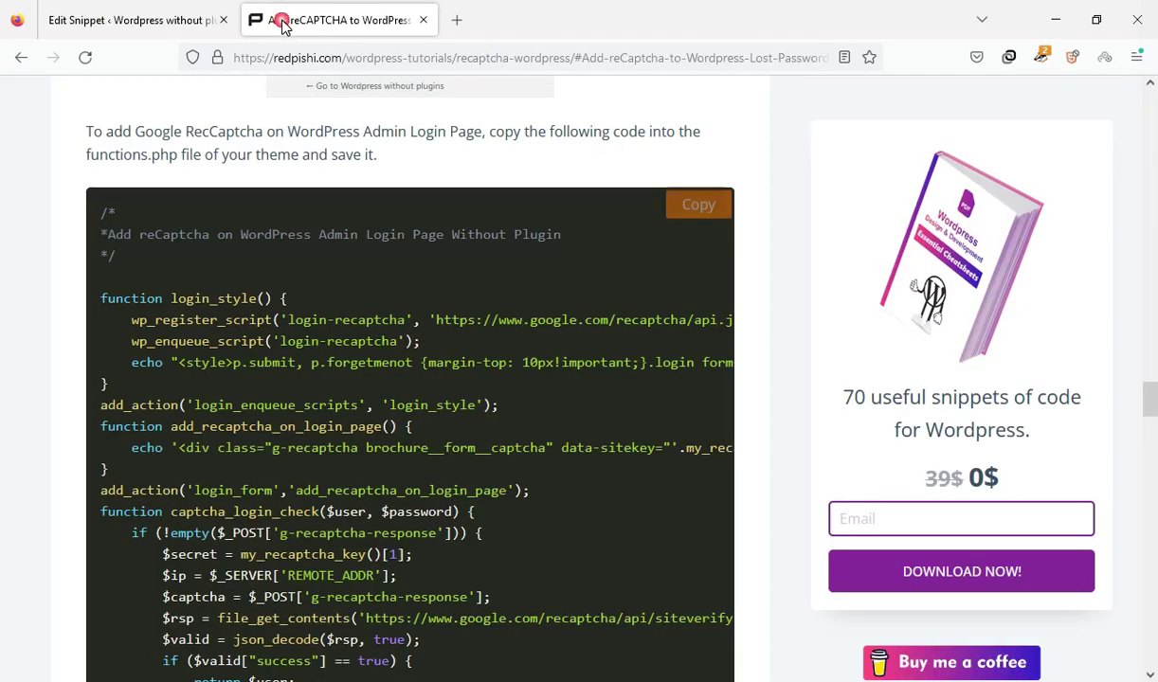
scroll(532, 463, down, 10)
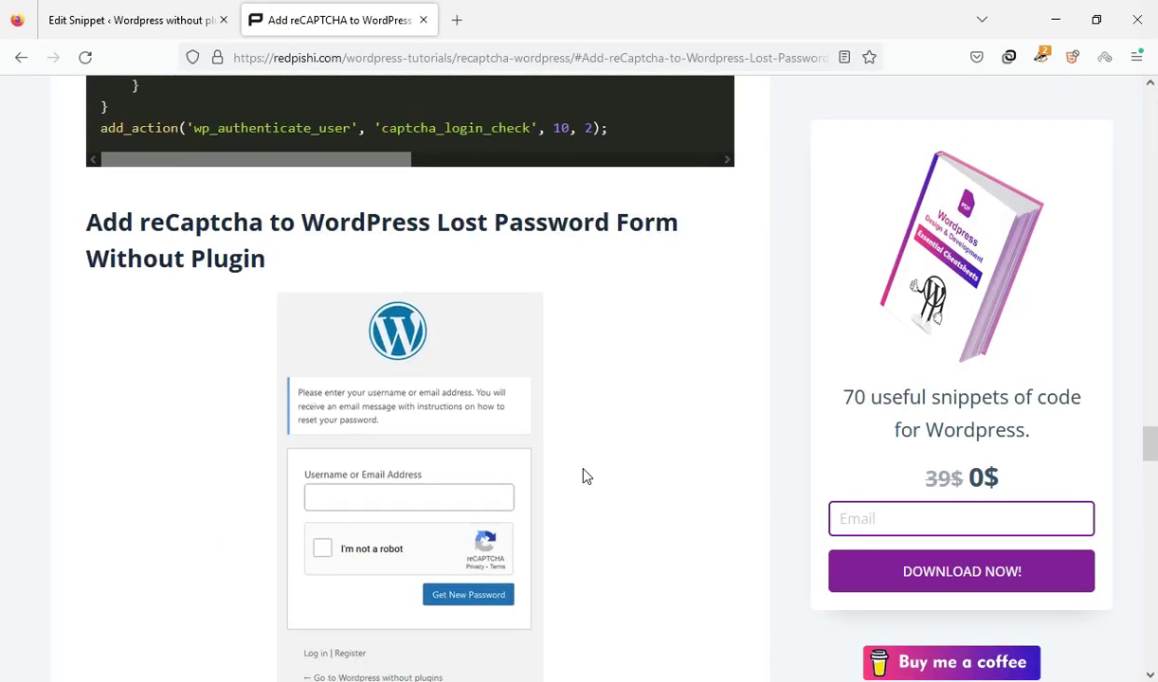
scroll(593, 473, down, 3)
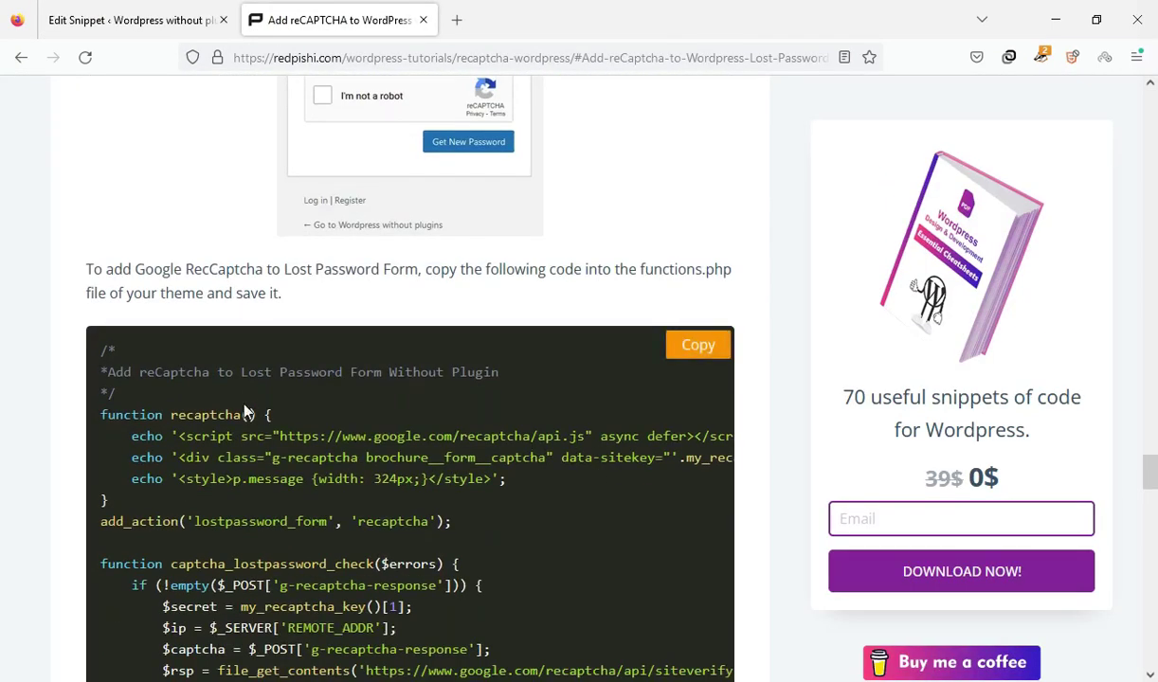
drag(242, 377, 329, 372)
click(529, 426)
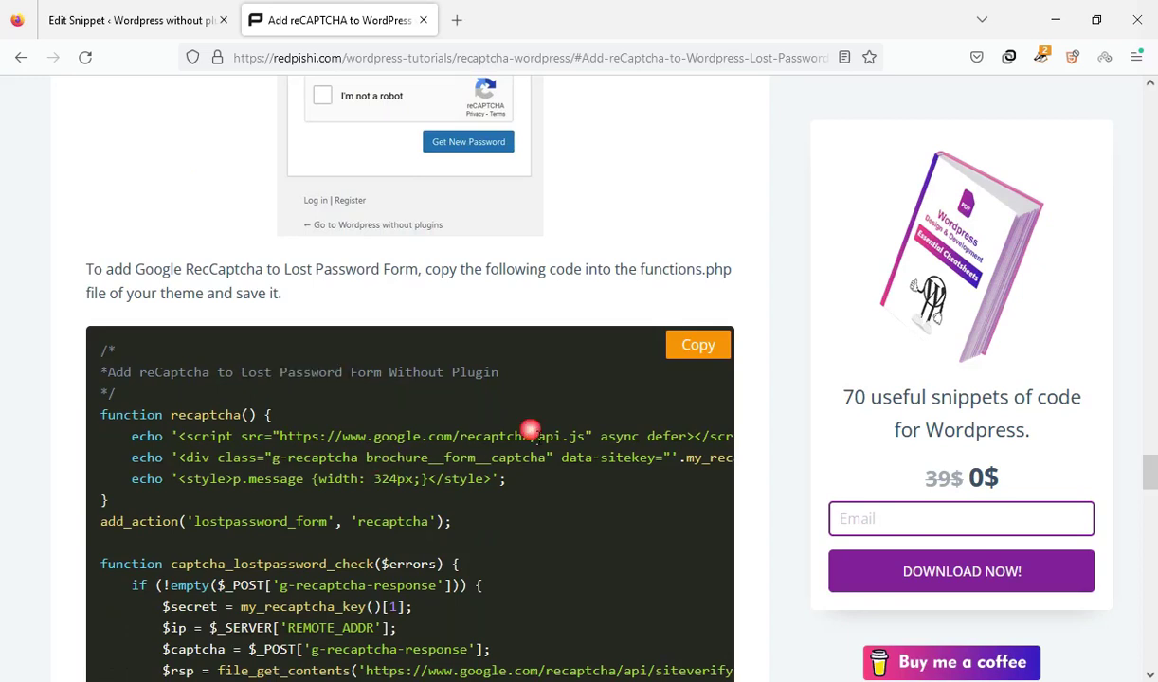
click(699, 345)
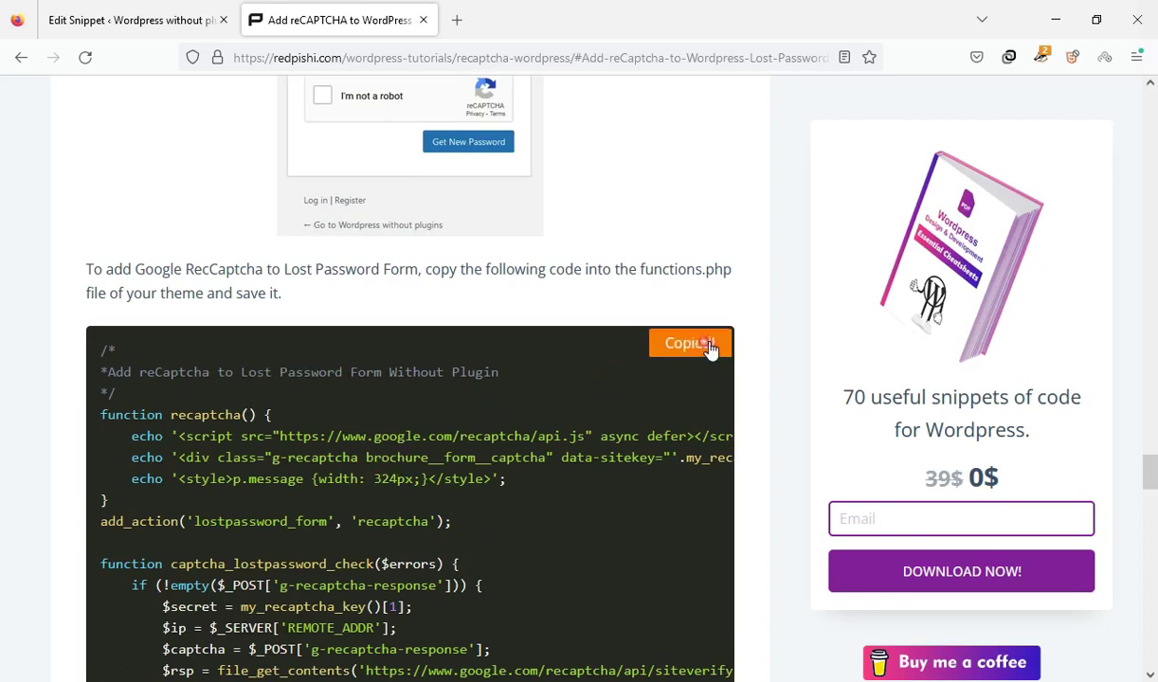
click(129, 31)
Paste the Lost Password reCAPTCHA code at line 87, below the login code, and save the snippet
scroll(1154, 350, down, 6)
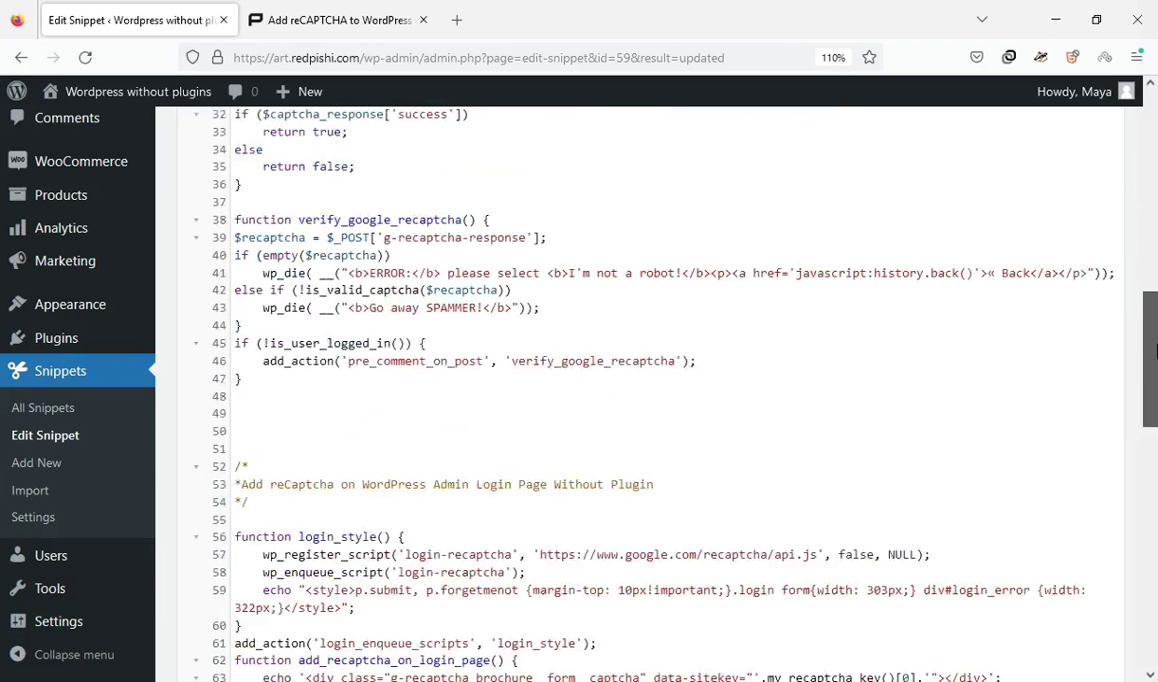
scroll(1153, 350, down, 8)
click(361, 280)
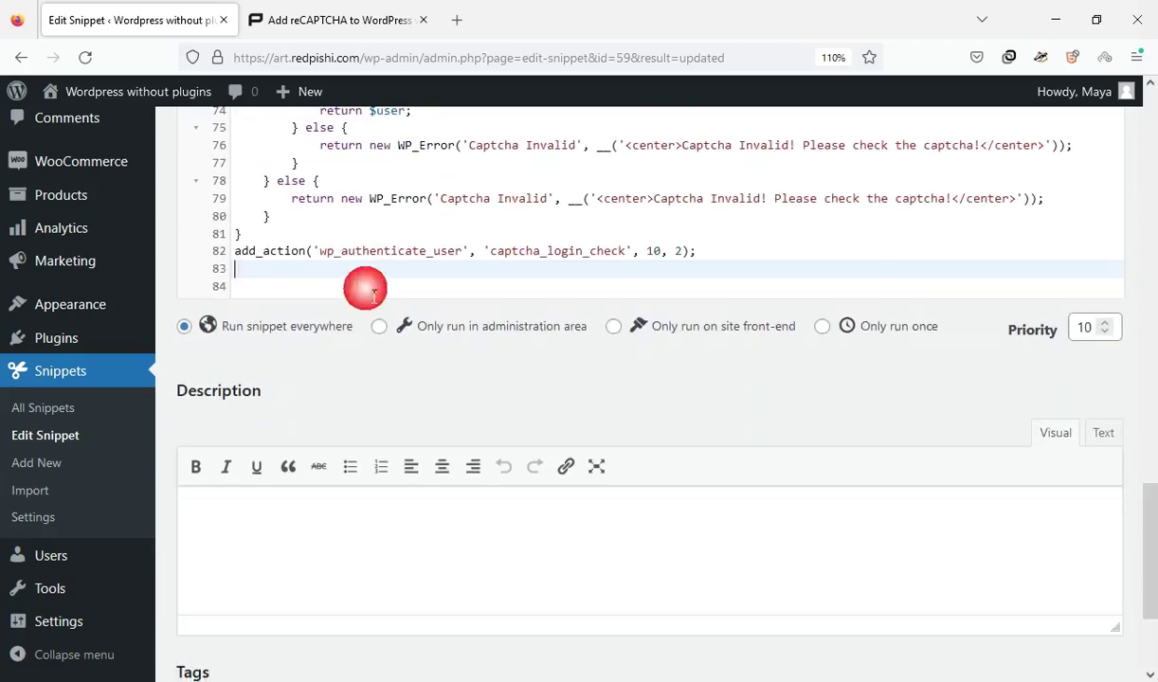
key(Return)
key(Return)
key(Return)
key(Return)
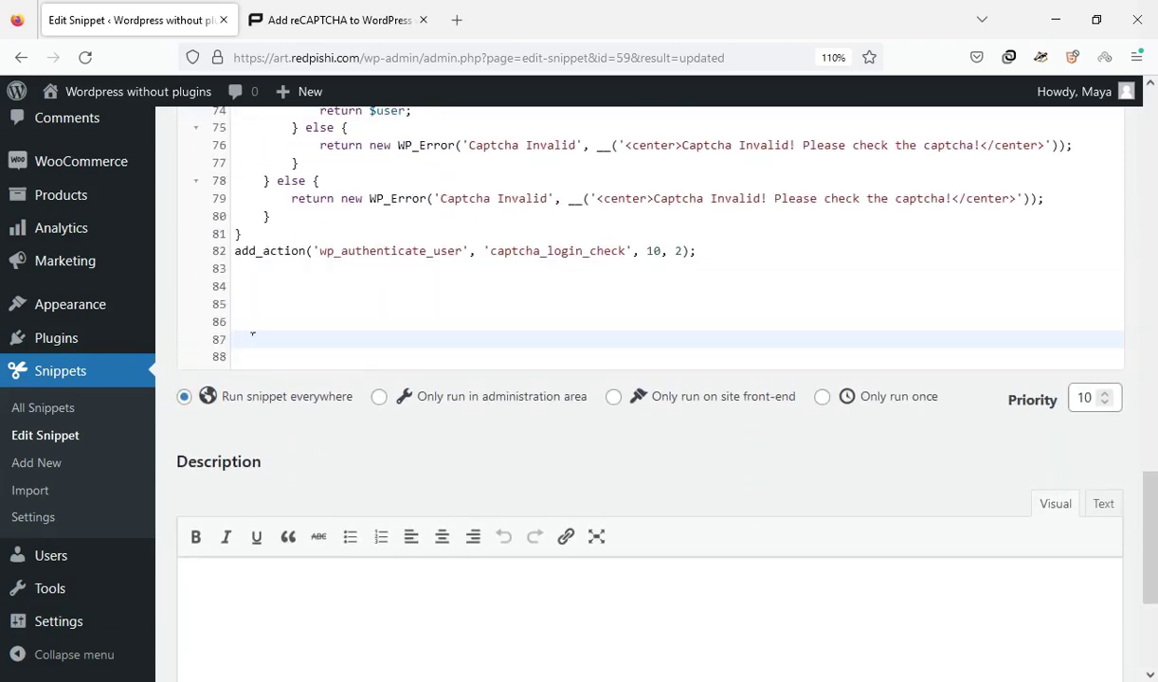
right_click(250, 336)
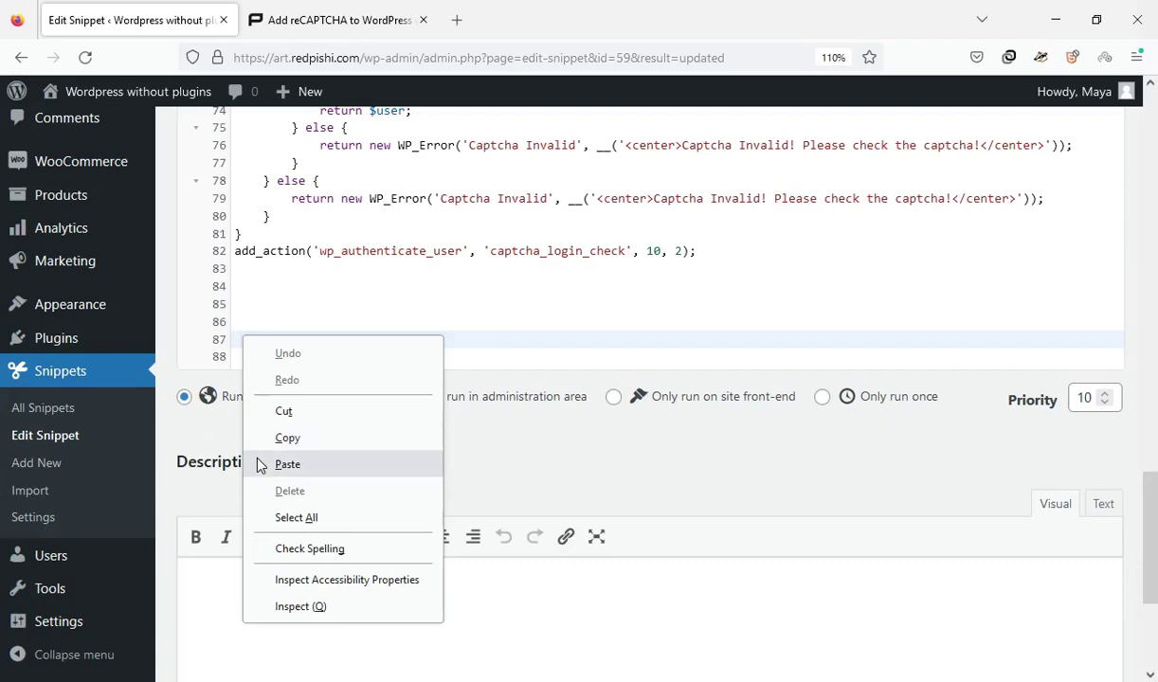
click(287, 464)
scroll(1142, 471, down, 5)
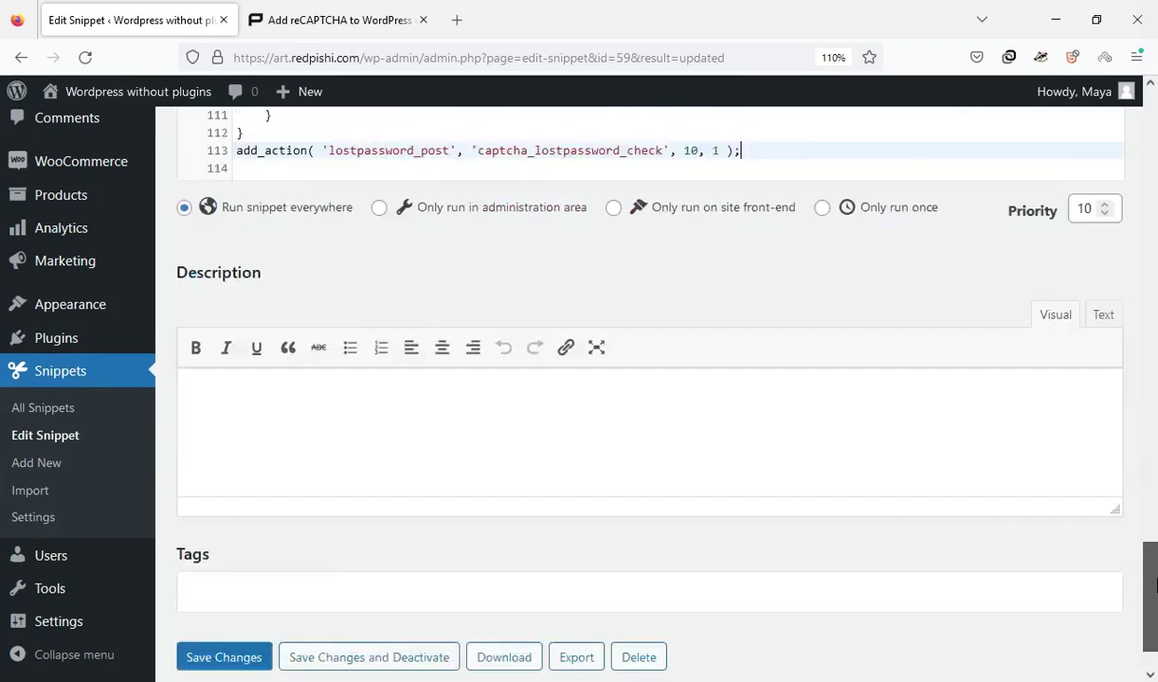
click(214, 582)
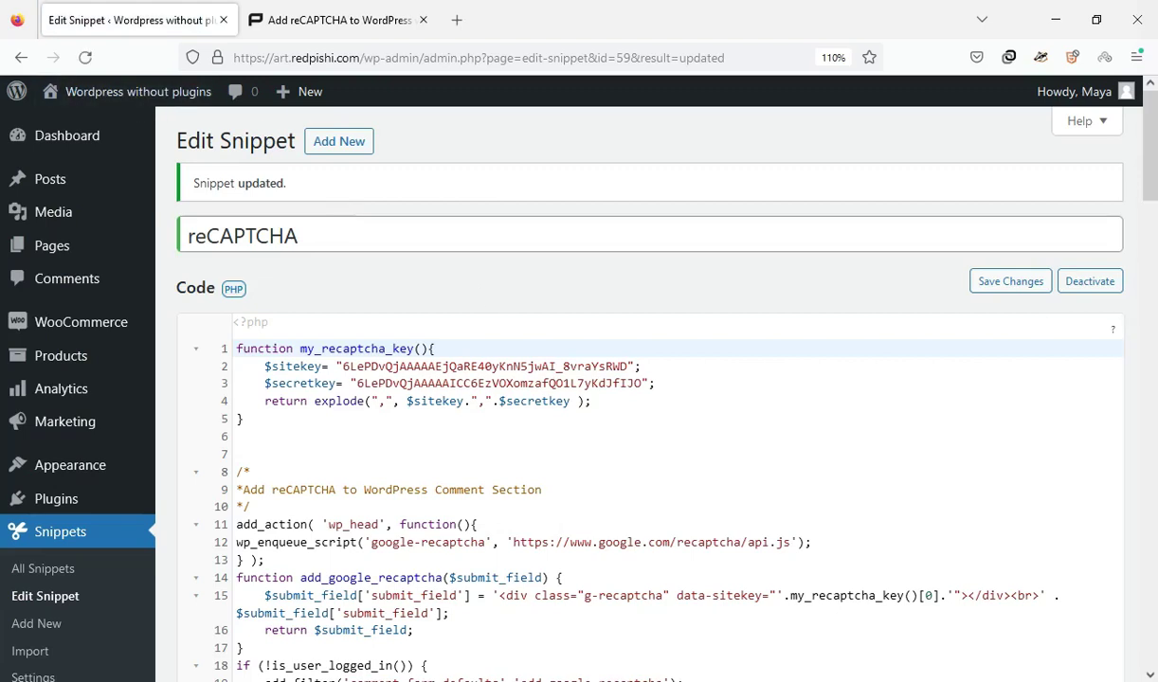
Reload the Lost Password page in the private window
mouse_move(76, 217)
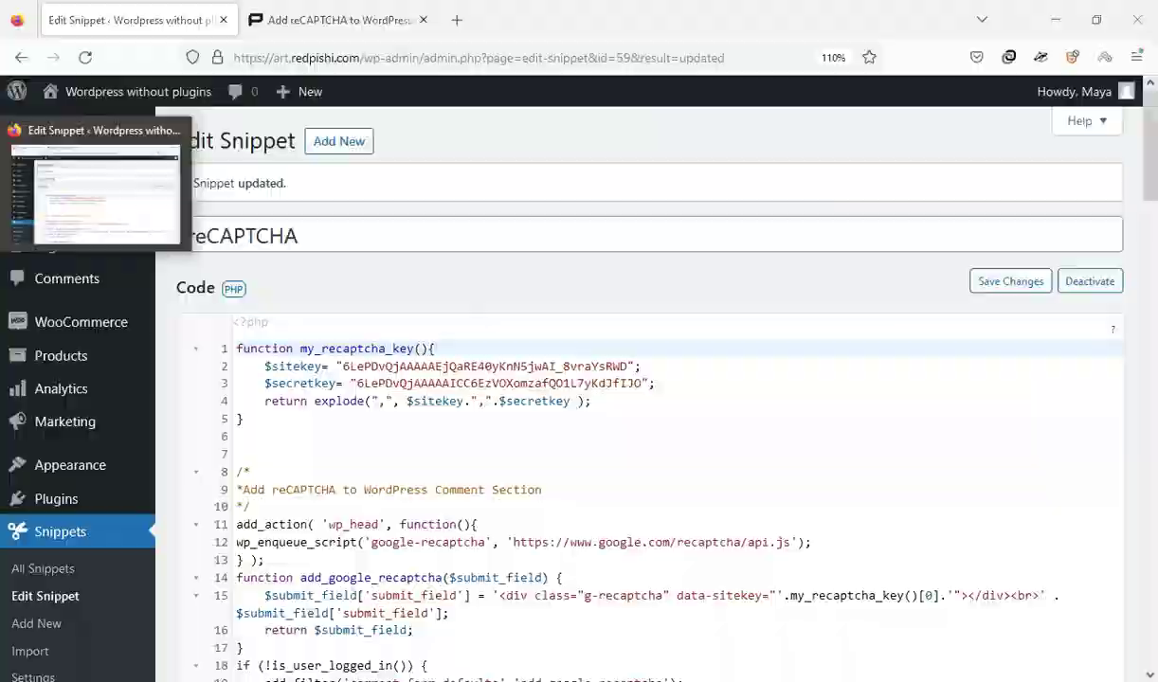
key(alt+Tab)
click(85, 59)
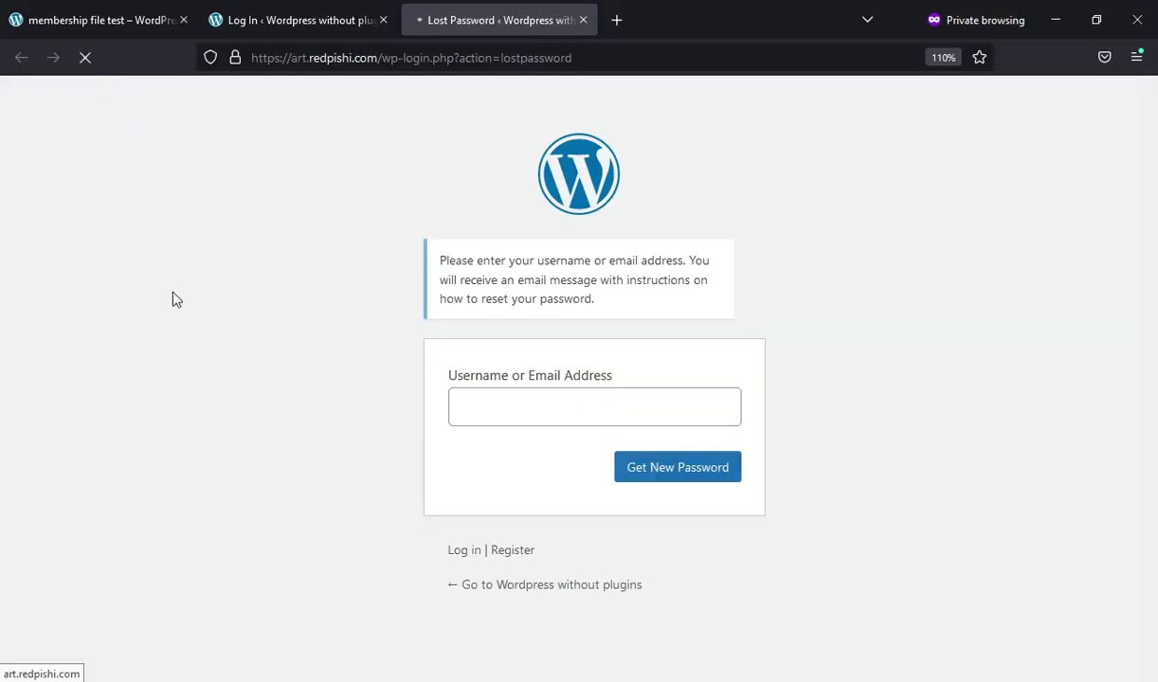
Confirm the Lost Password form now shows a reCAPTCHA, then return to the snippet editor window
click(982, 367)
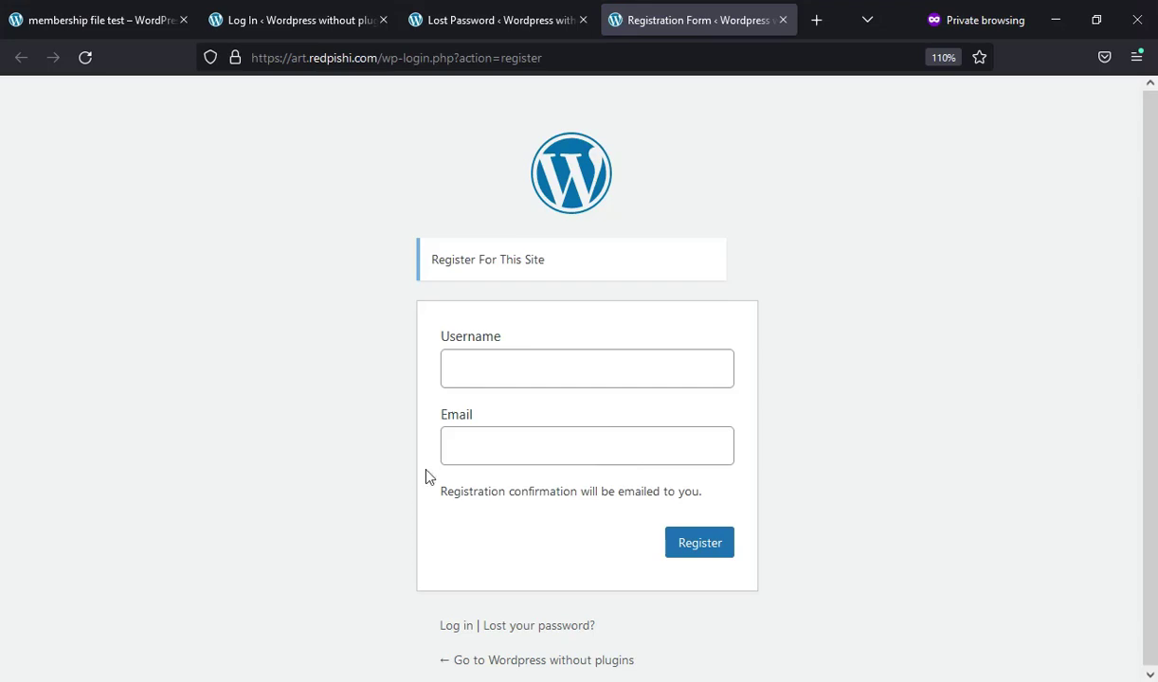
key(alt+Tab)
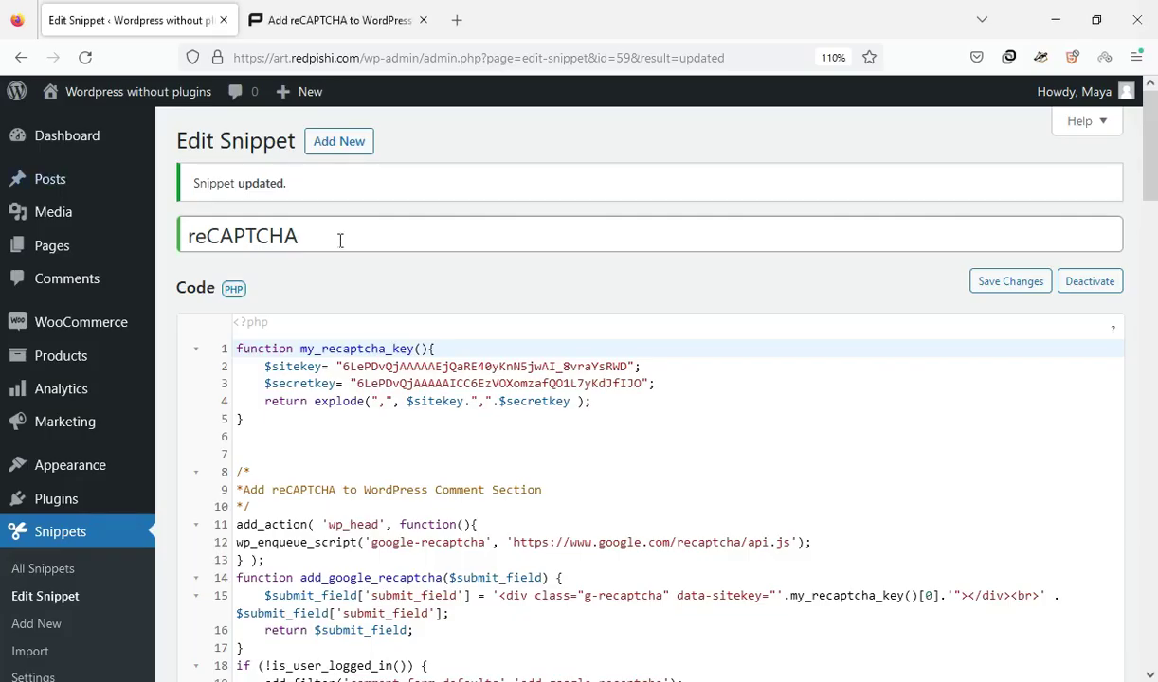
Copy the registration-form reCAPTCHA code from the redpishi.com tutorial
click(344, 10)
click(1081, 183)
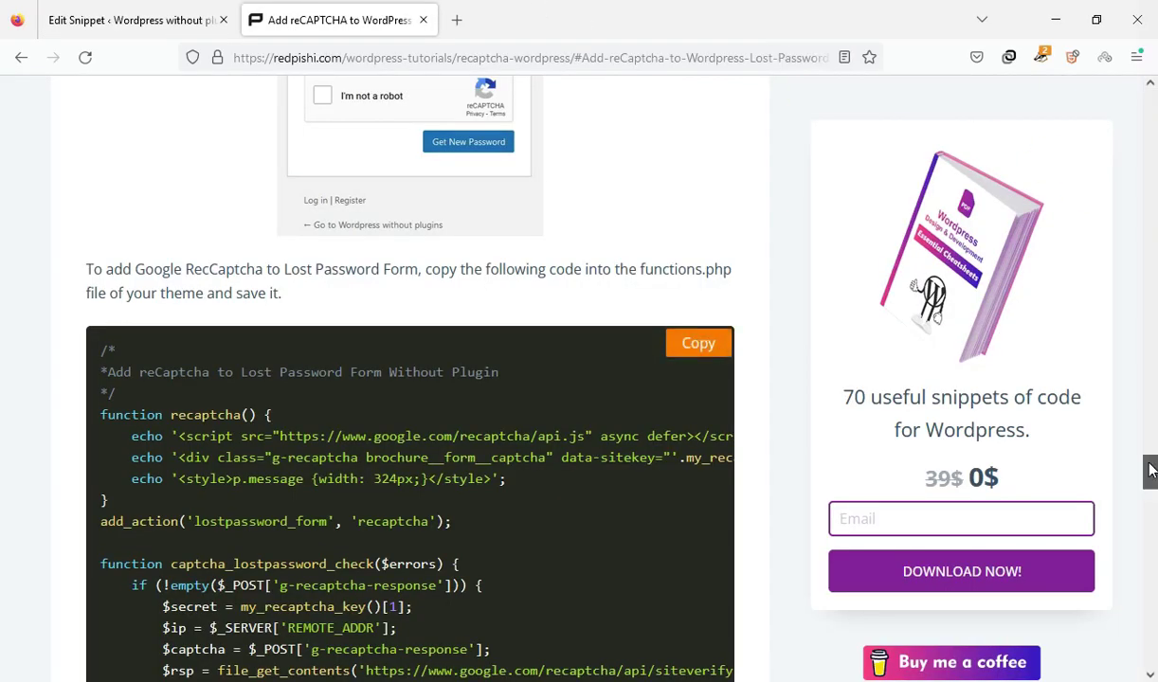
drag(1149, 471, 1149, 554)
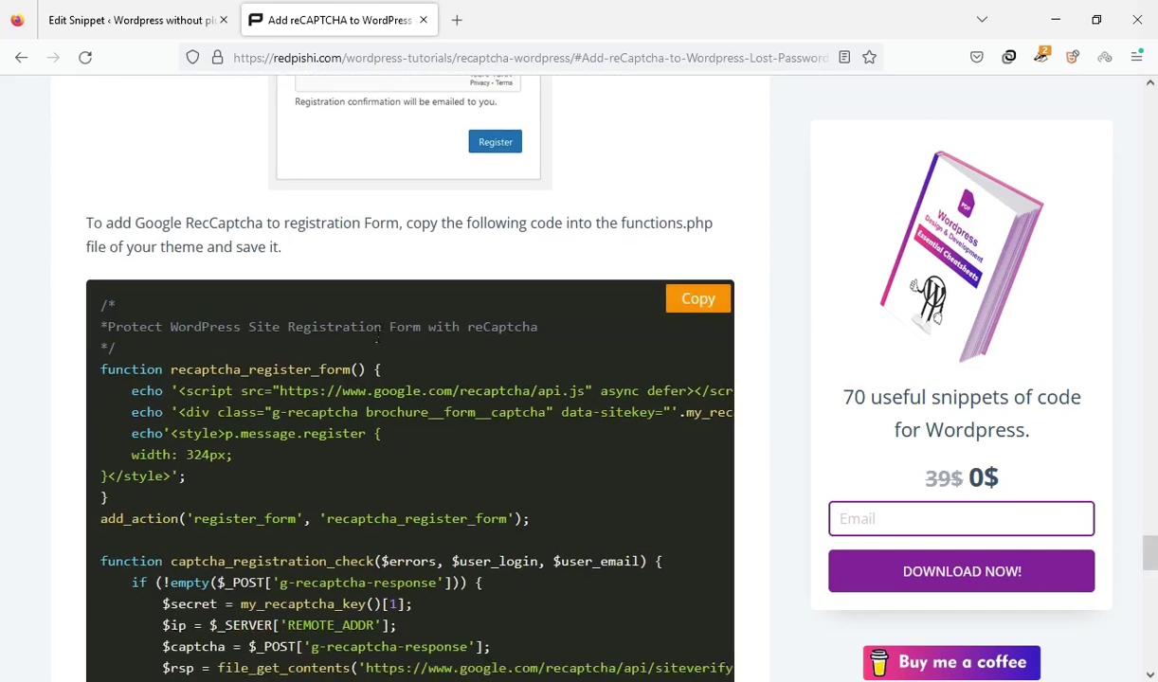
drag(337, 341, 413, 380)
click(413, 381)
click(692, 302)
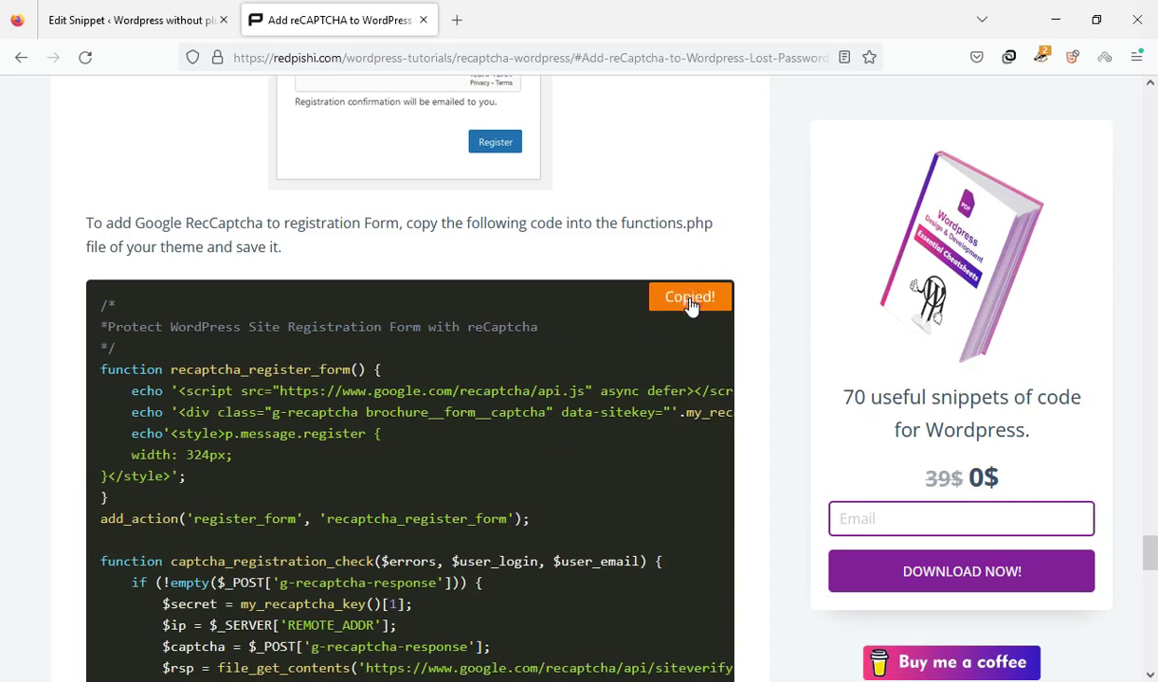
Return to the reCAPTCHA snippet editor and scroll down through the code
click(202, 9)
scroll(1133, 185, down, 10)
scroll(1153, 313, down, 12)
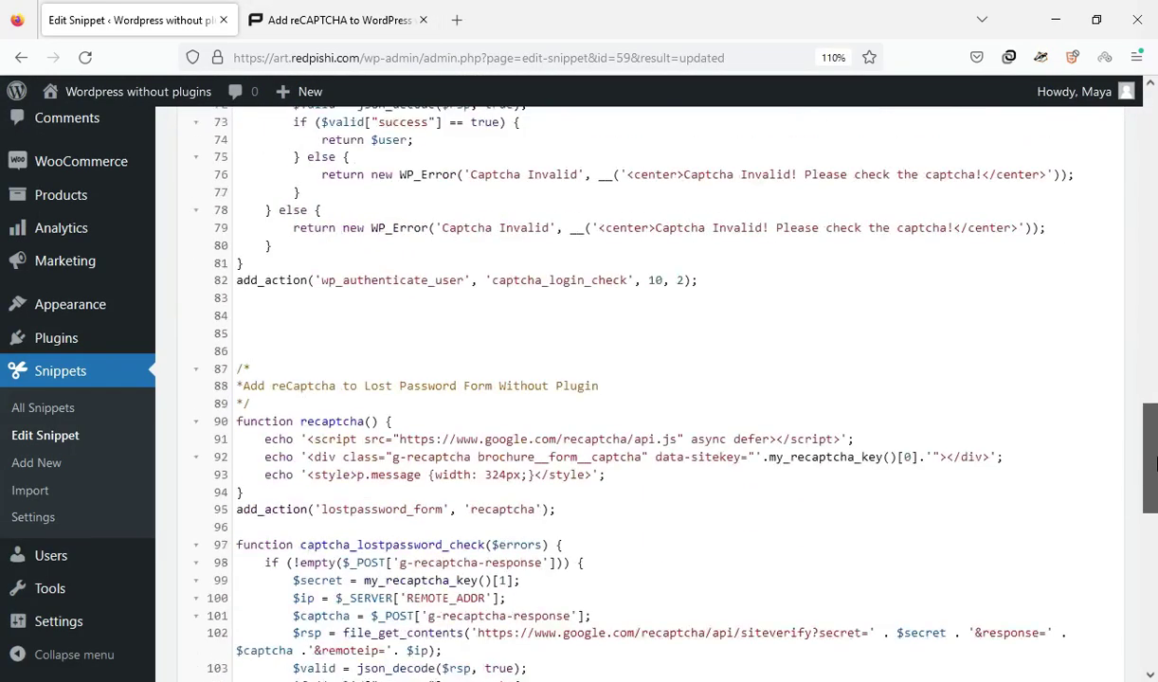
Paste the registration-form code on new lines after line 113 of the snippet
click(734, 322)
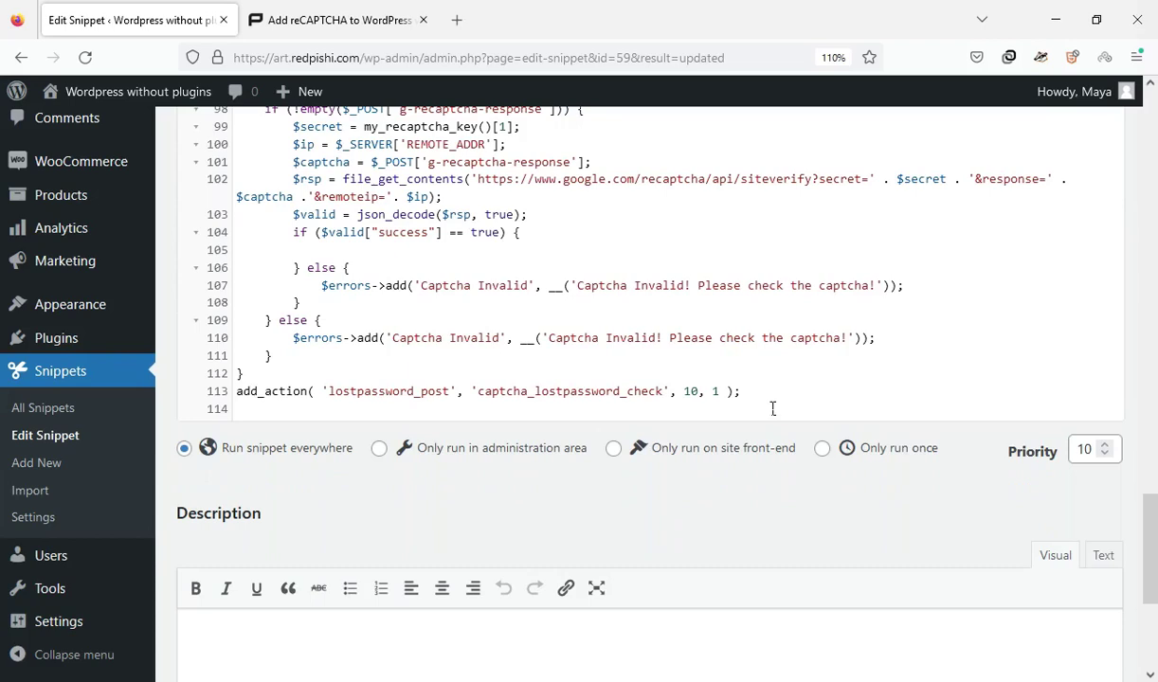
drag(773, 409, 753, 391)
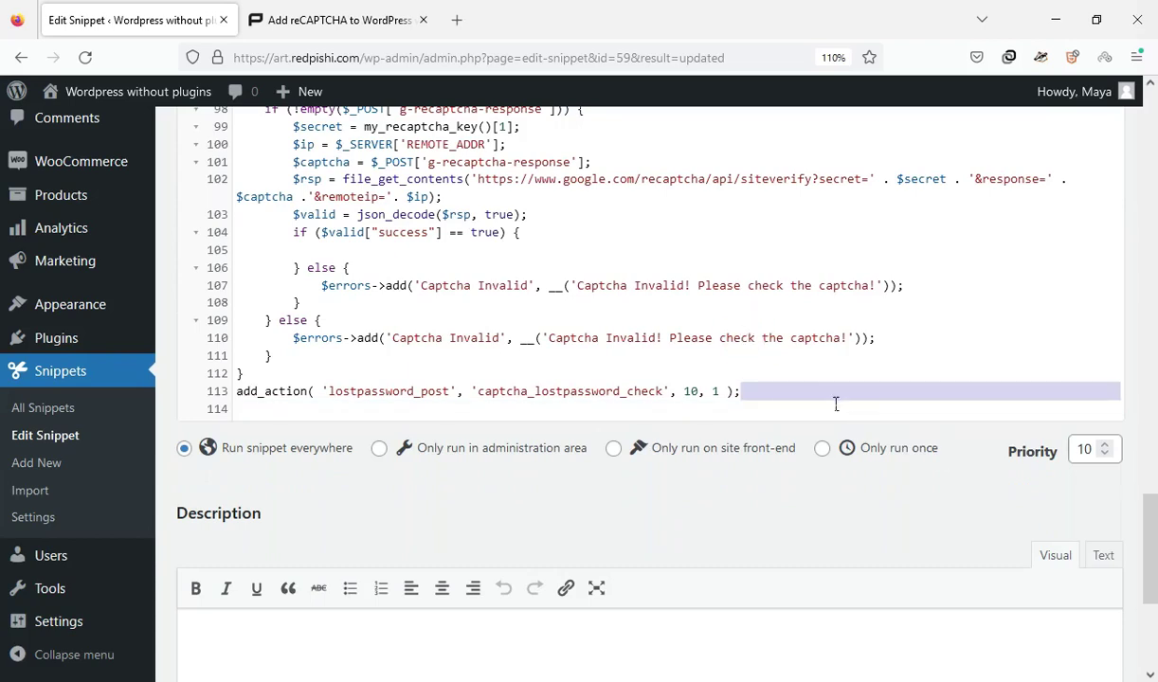
key(Return)
key(Return)
key(Return)
key(Return)
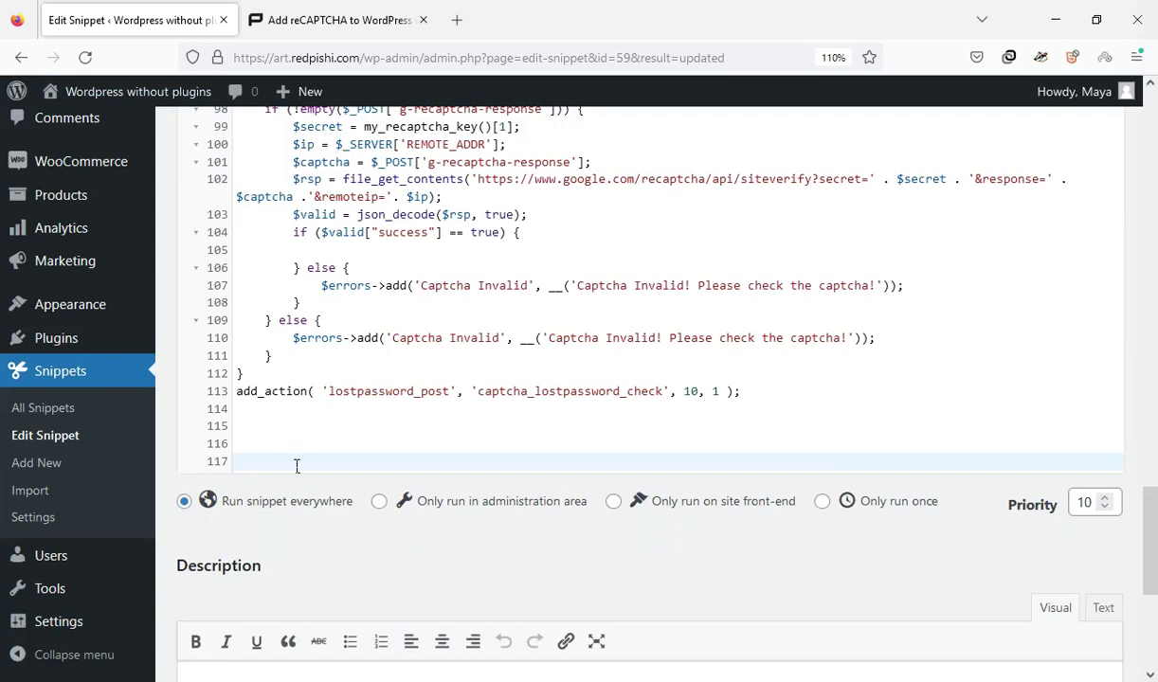
right_click(296, 464)
click(327, 293)
Save the snippet changes and switch to the private window's registration page
scroll(1155, 509, down, 10)
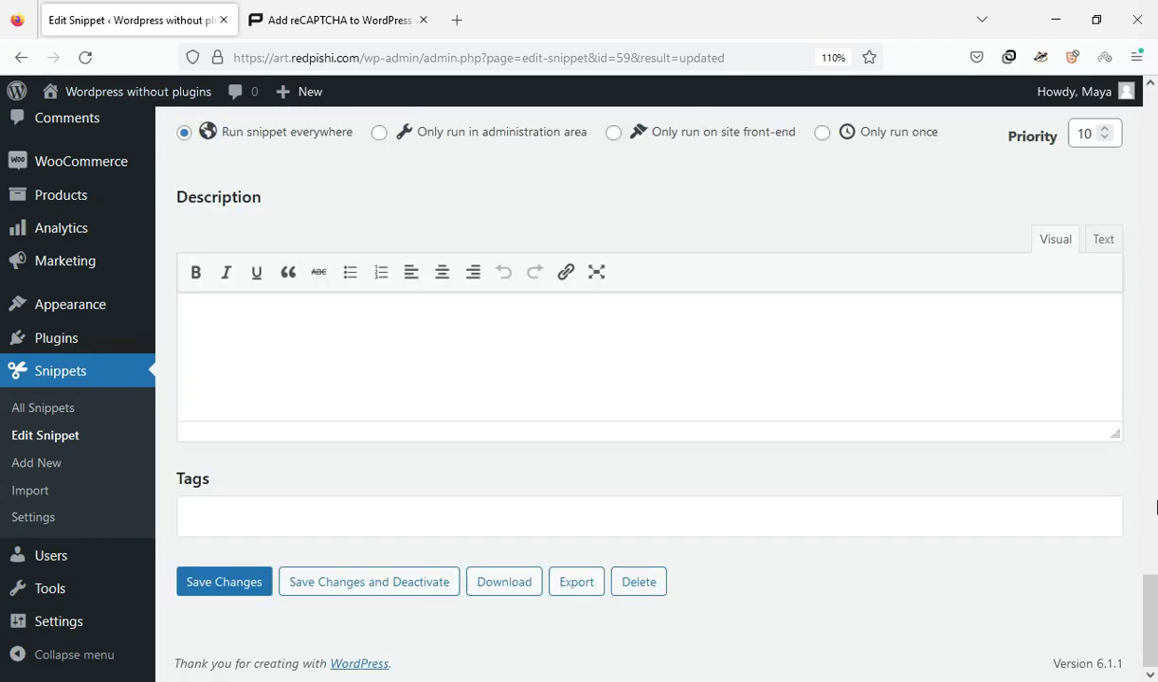
click(248, 582)
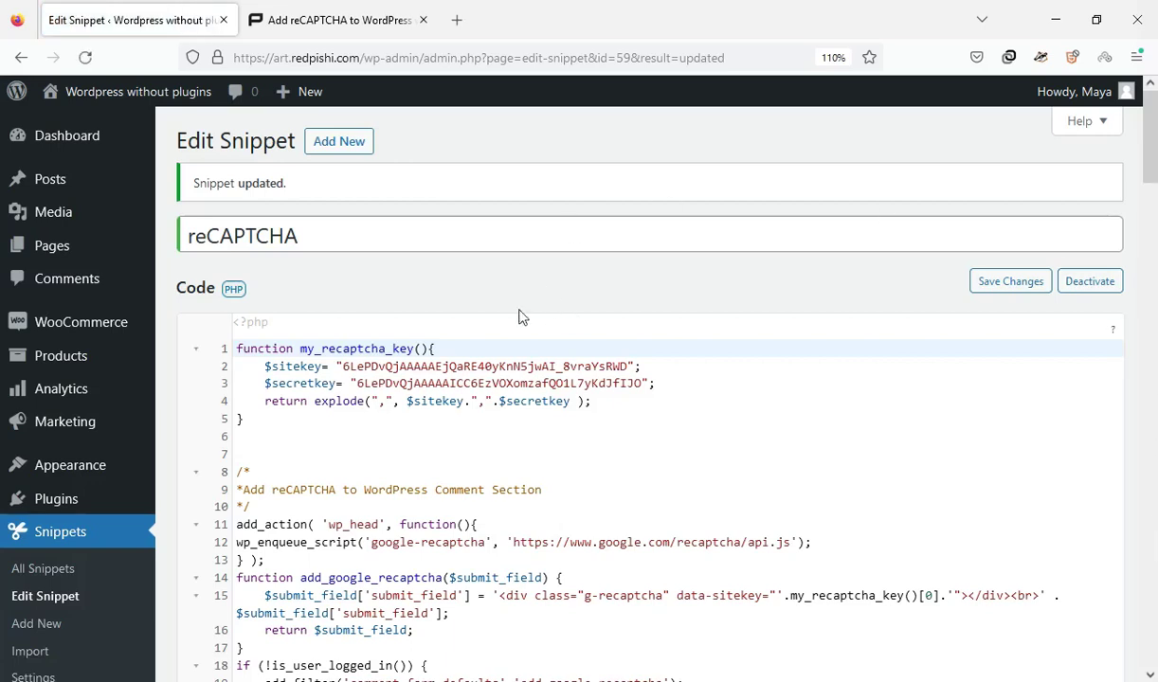
key(alt+Tab)
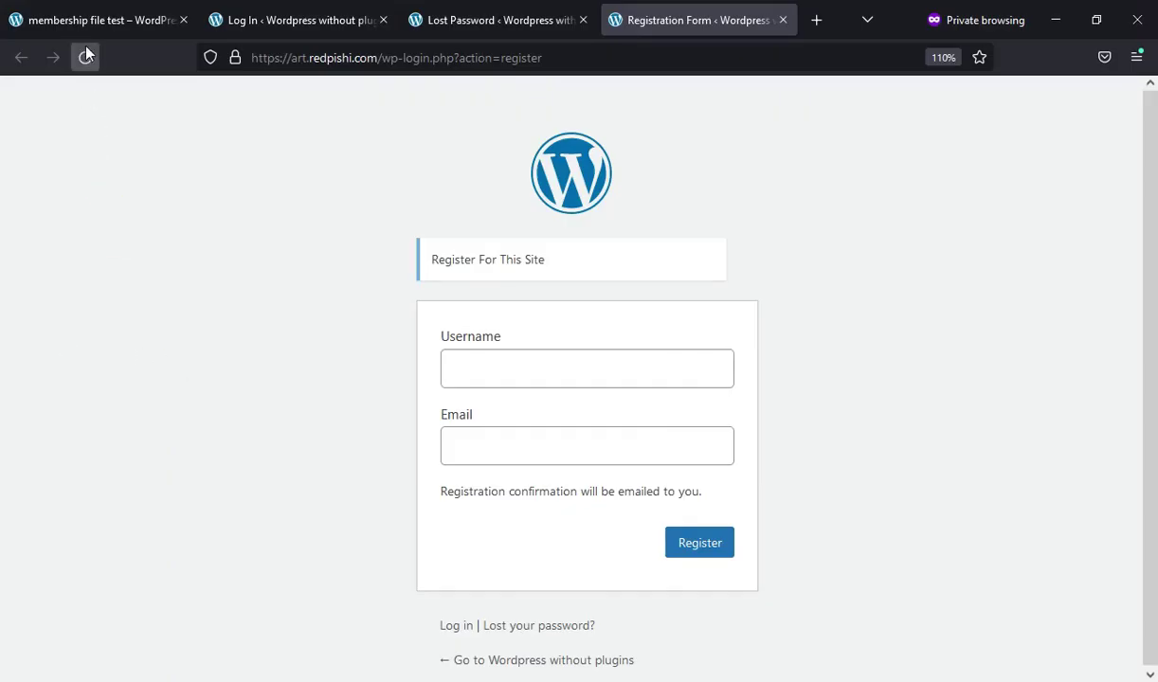
Reload the registration page and fill in a test username and test email
click(85, 56)
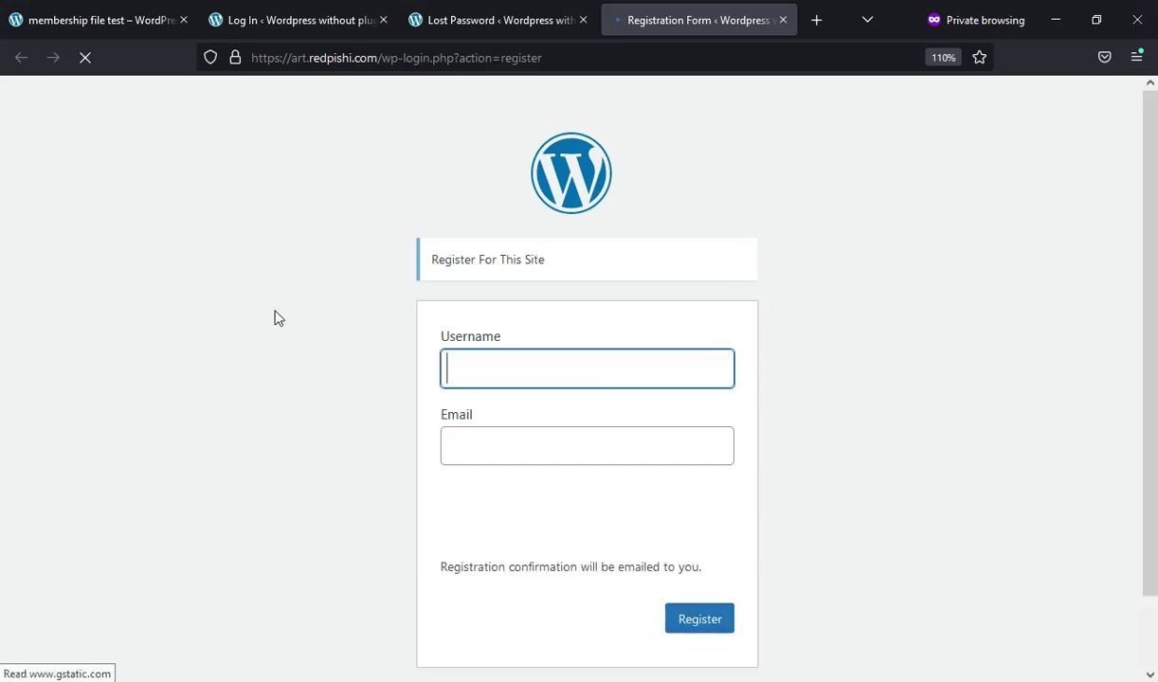
click(462, 362)
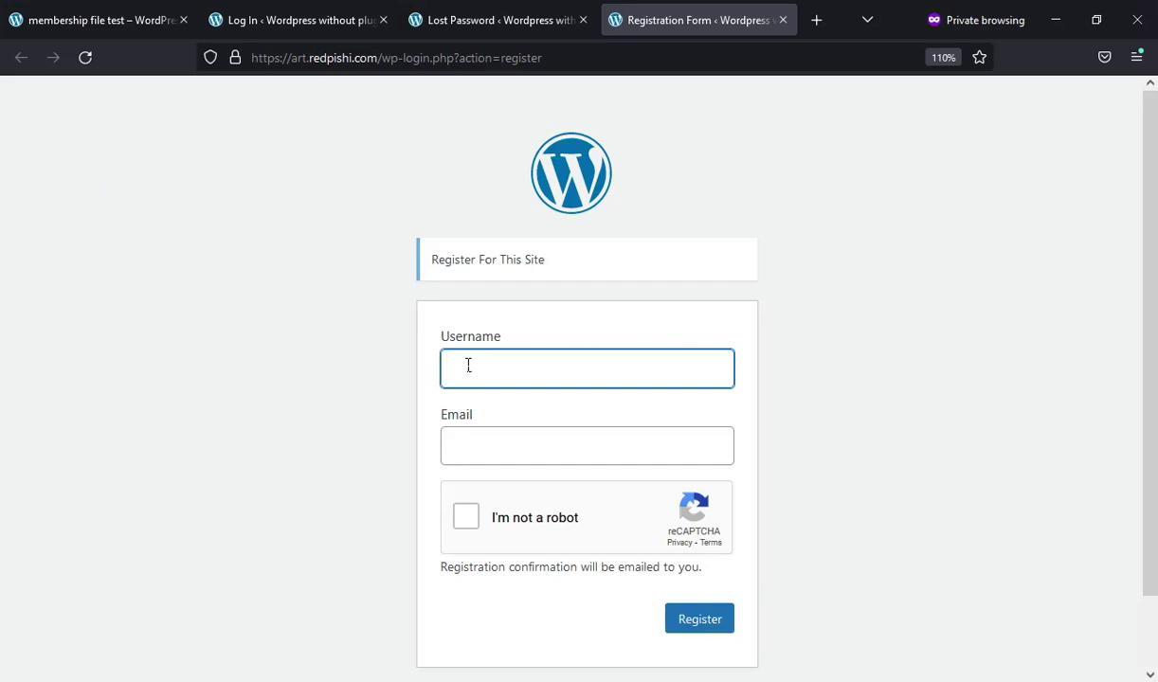
text(aaa)
key(Tab)
text(aaa)
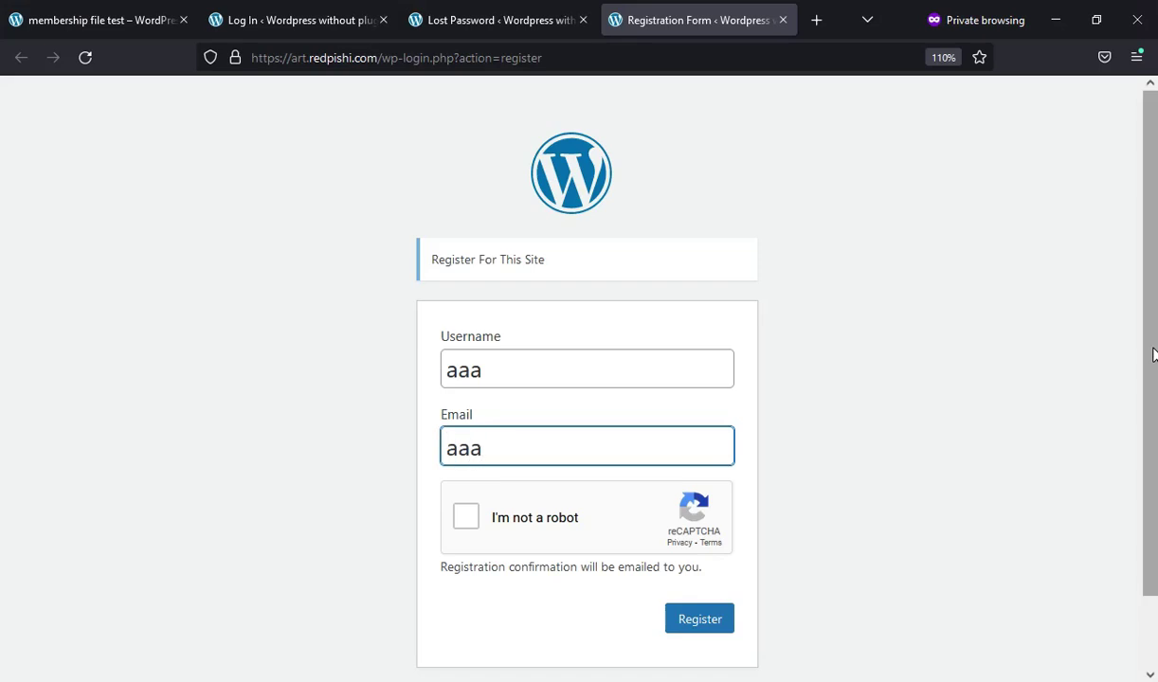
text(@b.co)
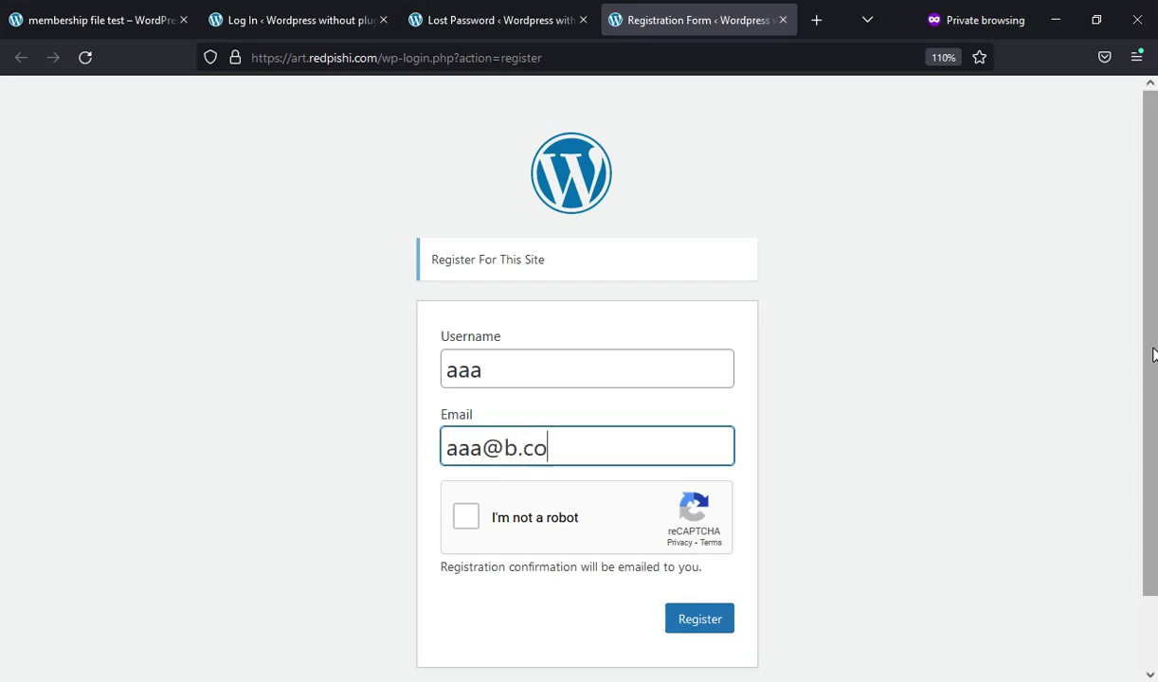
text(m)
Submit without ticking the captcha and confirm the 'Captcha Invalid! Please check the captcha!' error
click(692, 621)
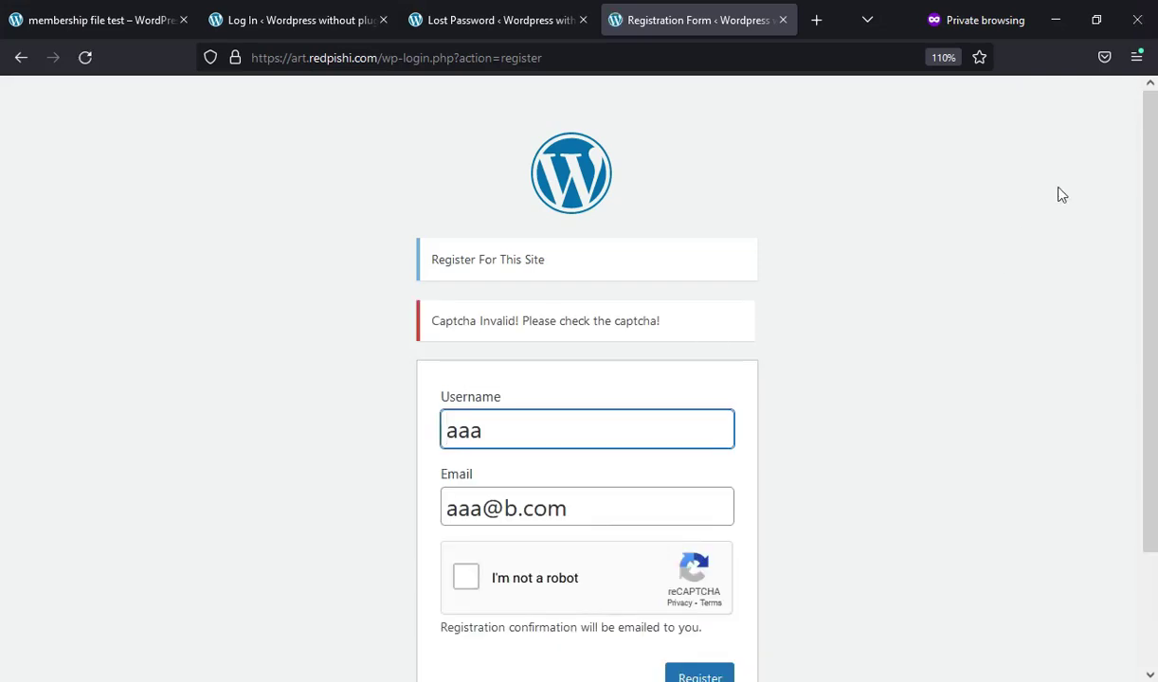
drag(440, 320, 582, 310)
click(606, 414)
Solve the reCAPTCHA by selecting the chimney images, then register to get 'Registration complete'
scroll(829, 478, down, 3)
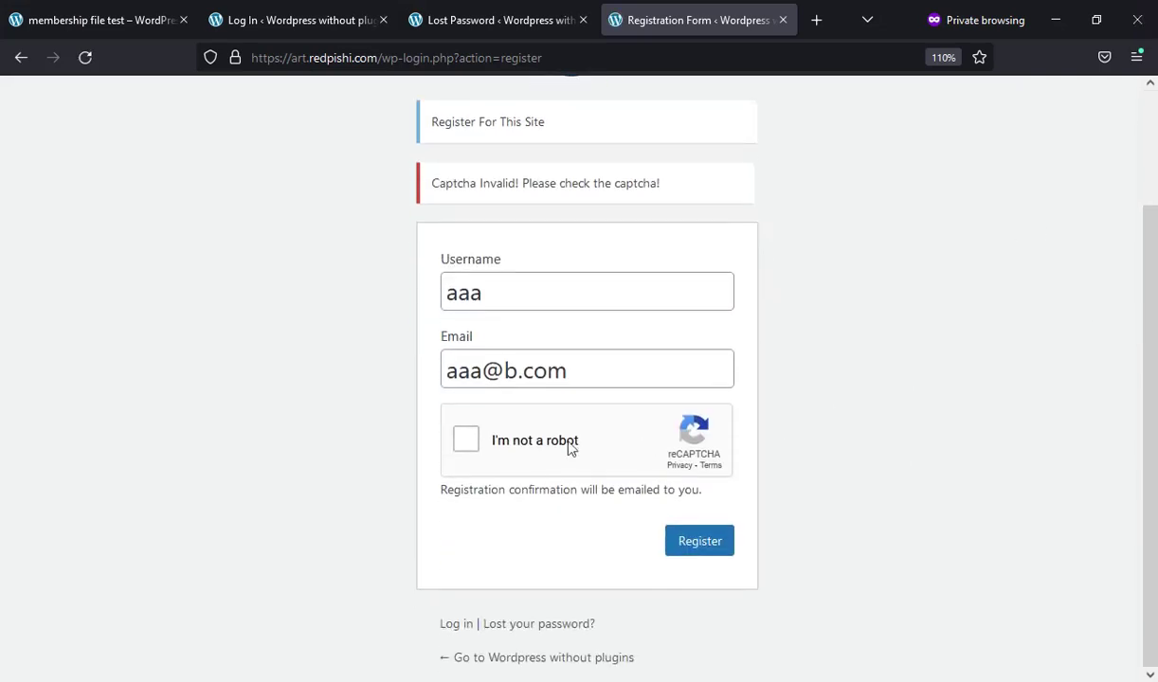
click(464, 440)
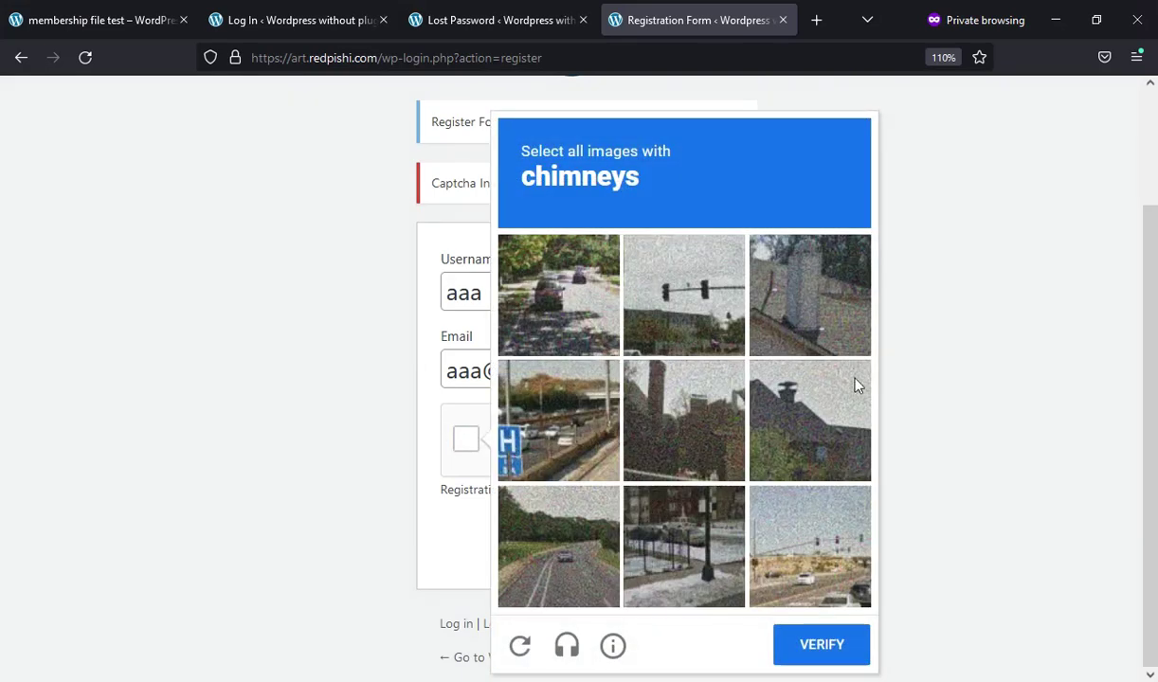
click(777, 396)
click(678, 404)
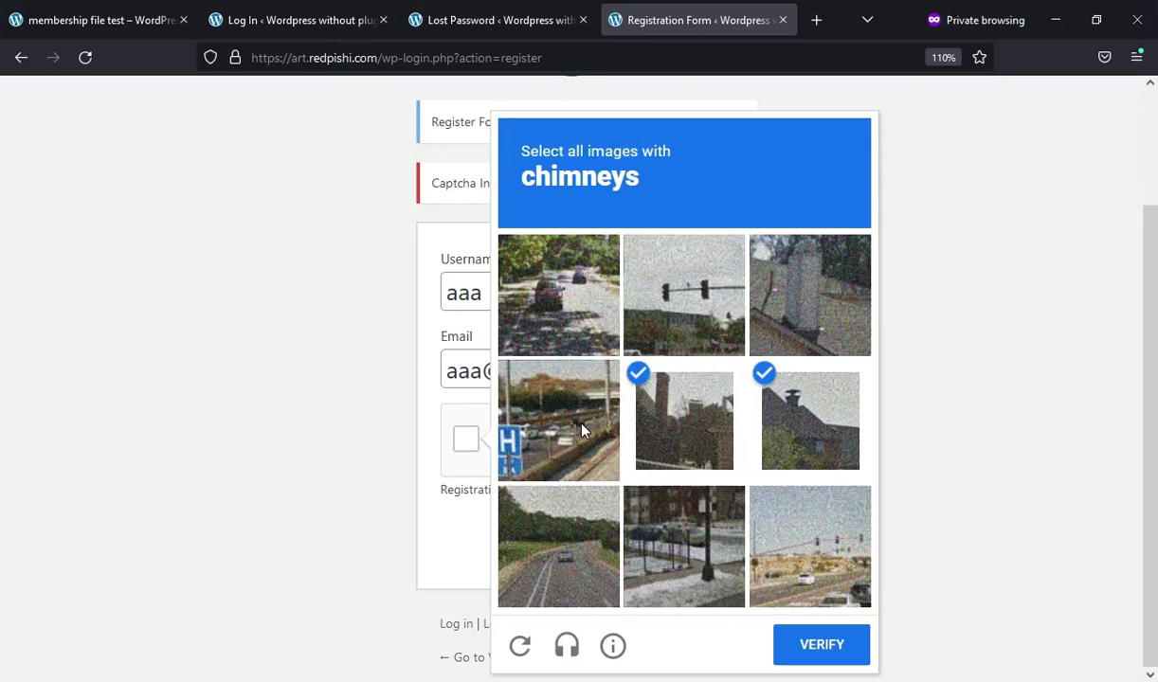
click(801, 299)
click(821, 645)
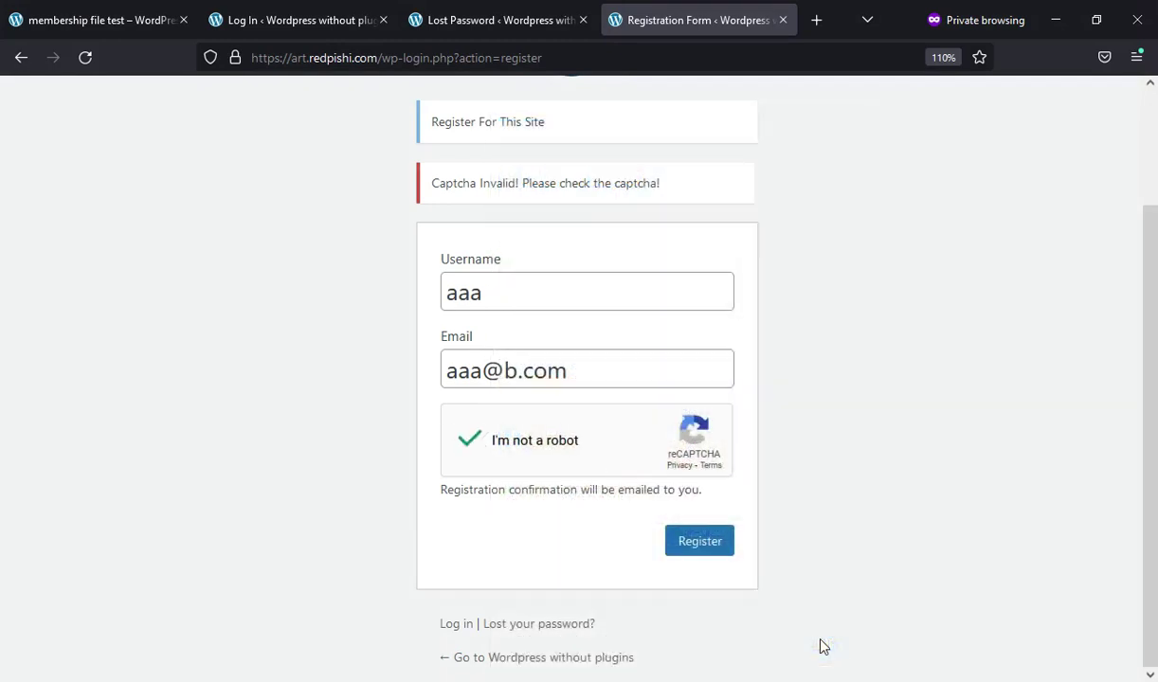
click(699, 548)
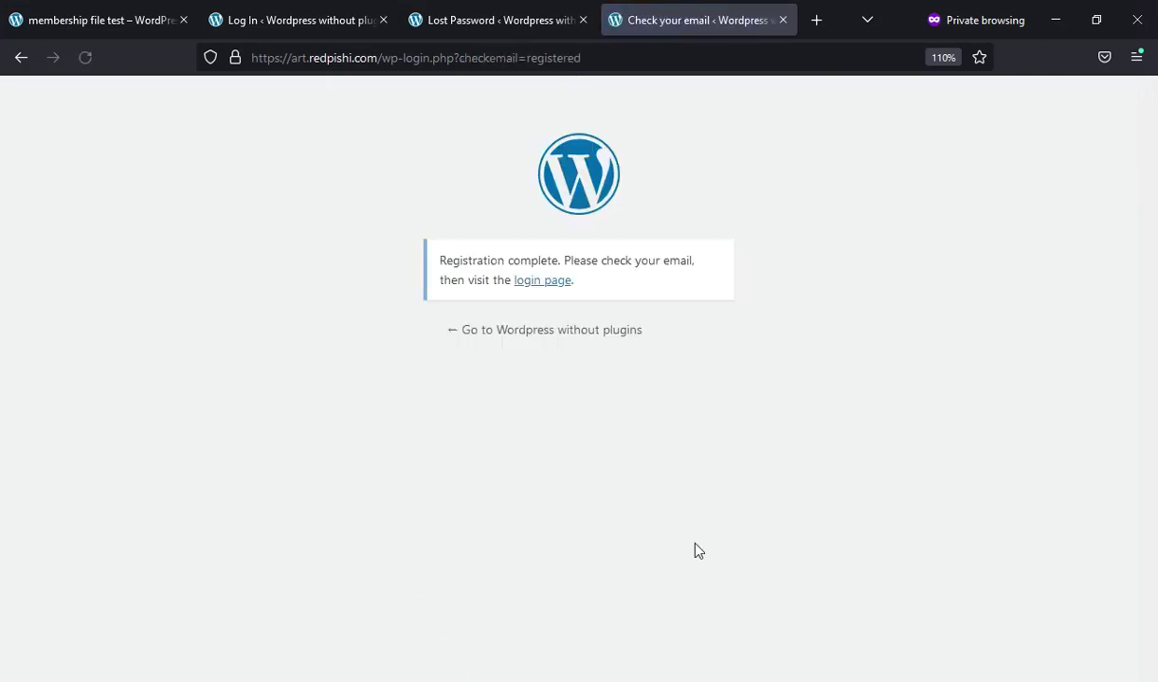
drag(438, 260, 600, 276)
click(727, 351)
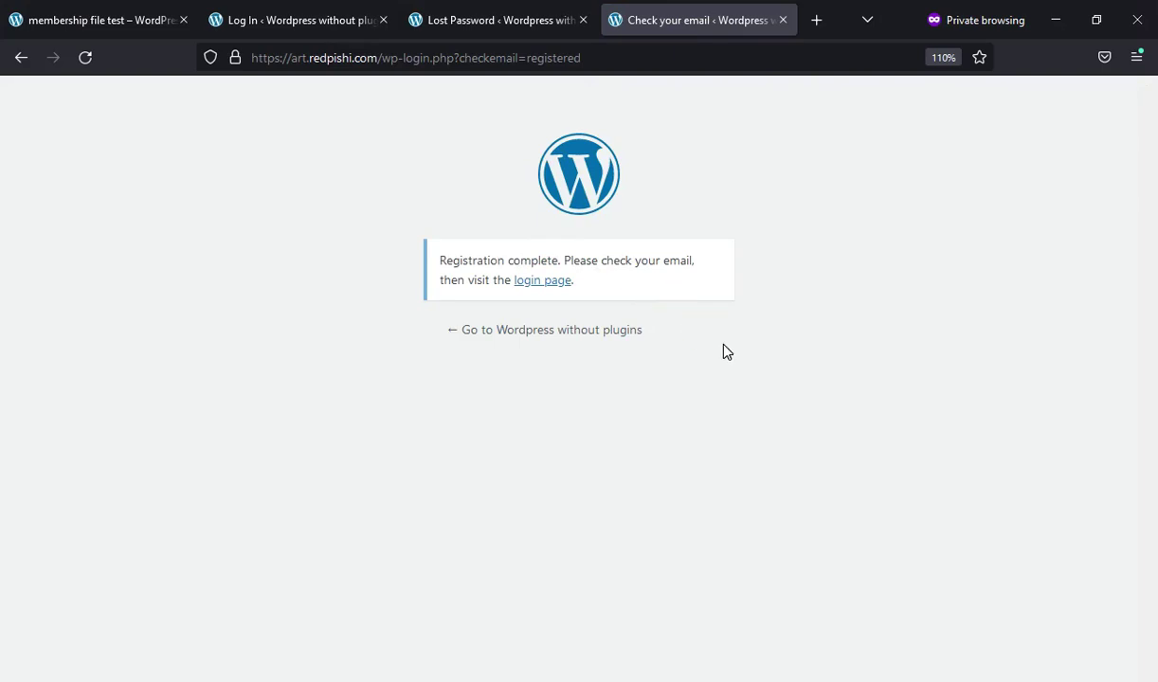